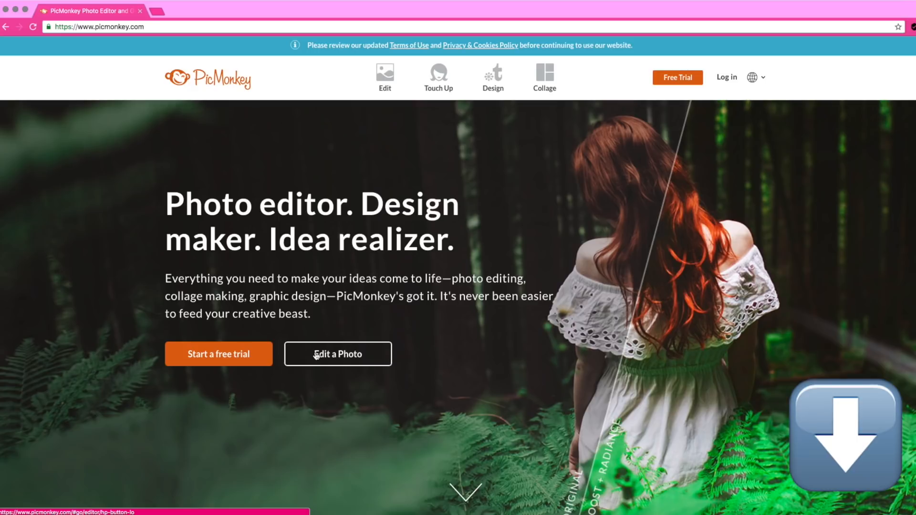
Step: Open the photo editor for editing a photo, and search Google Images for "aesthetic" in a new tab
{"action": "left_click", "coordinate": [370, 357]}
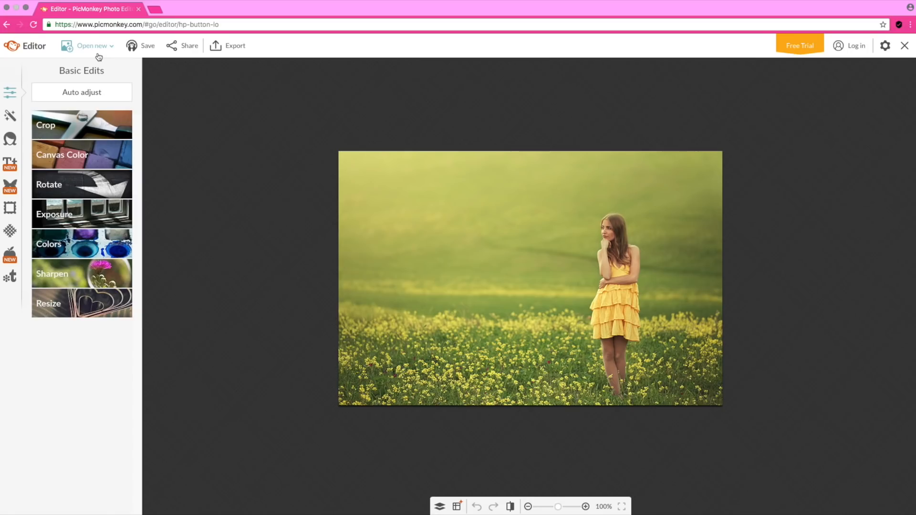
{"action": "key", "text": "super+t"}
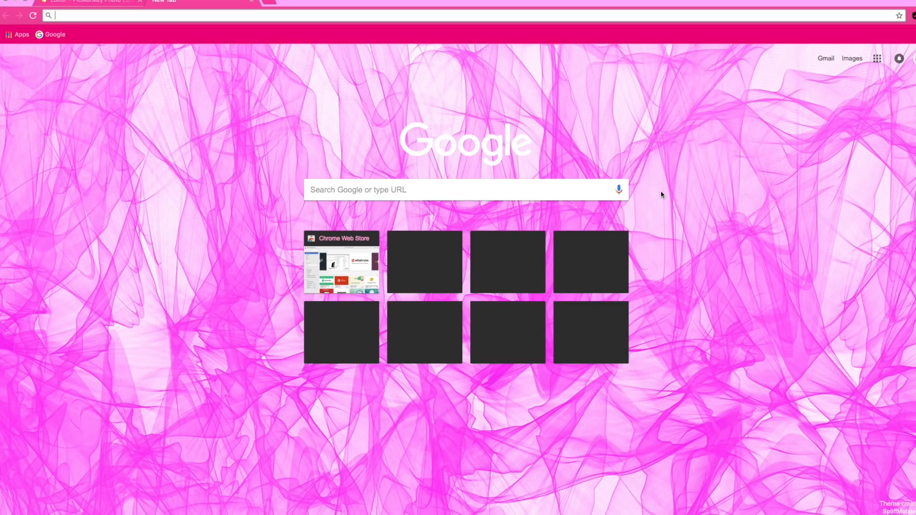
{"action": "left_click", "coordinate": [550, 188]}
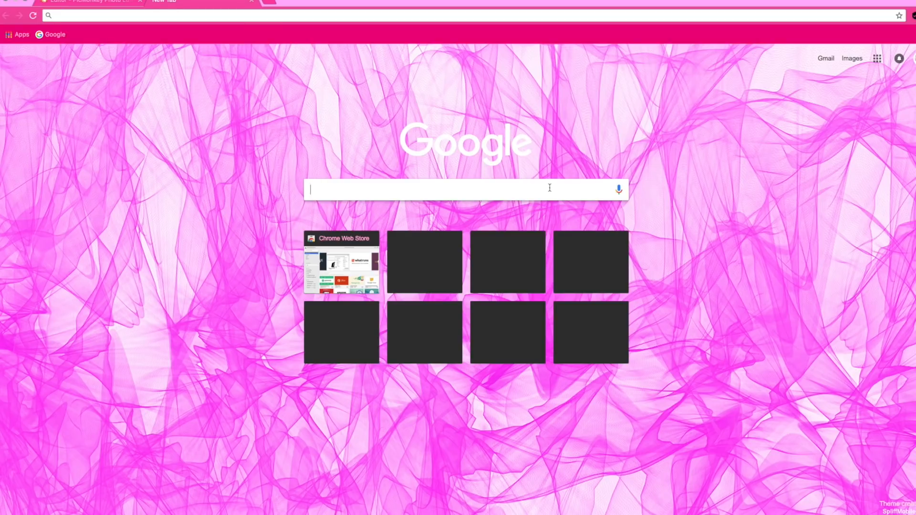
{"action": "type", "text": "aes"}
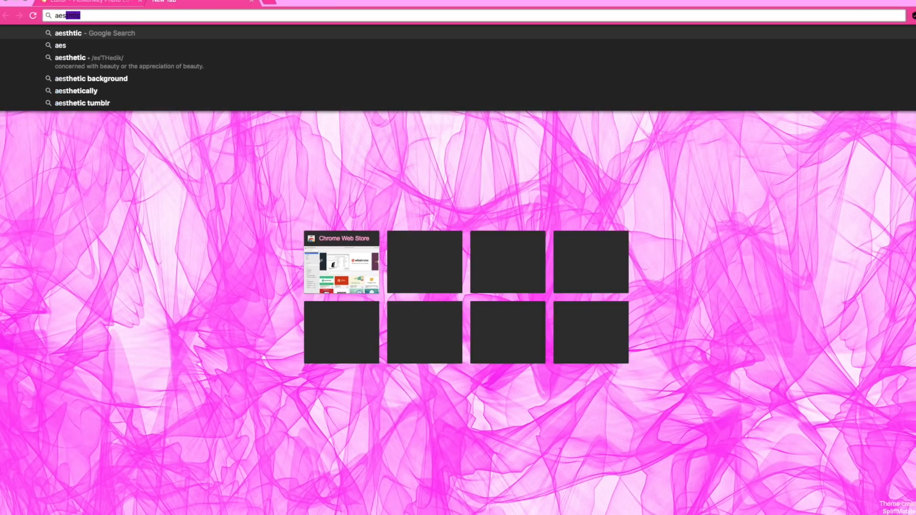
{"action": "type", "text": "thetic"}
{"action": "key", "text": "Return"}
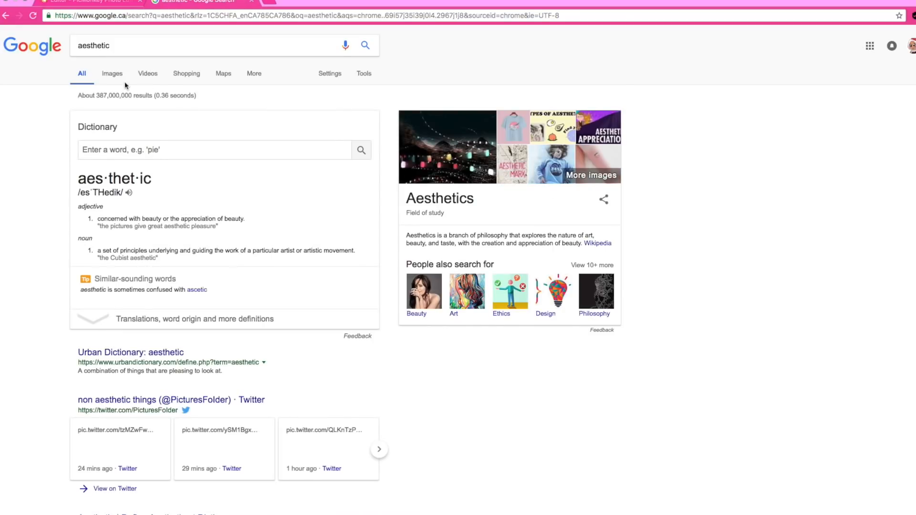
{"action": "left_click", "coordinate": [111, 74]}
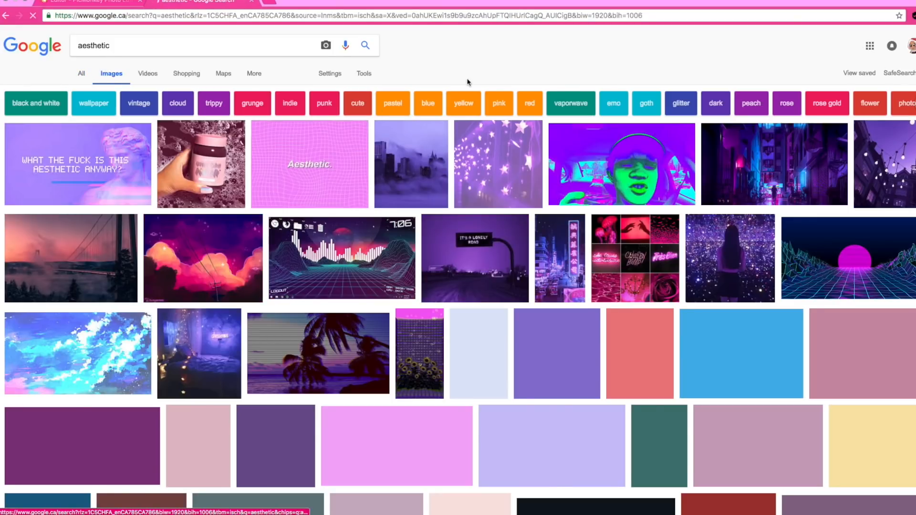
Step: Find the pink and blue wallpaper with the statue, palm and tiled floor, and save it to the Desktop as a JPEG image
{"action": "scroll", "coordinate": [506, 68], "scroll_direction": "down", "scroll_amount": 8}
{"action": "scroll", "coordinate": [506, 68], "scroll_direction": "down", "scroll_amount": 7}
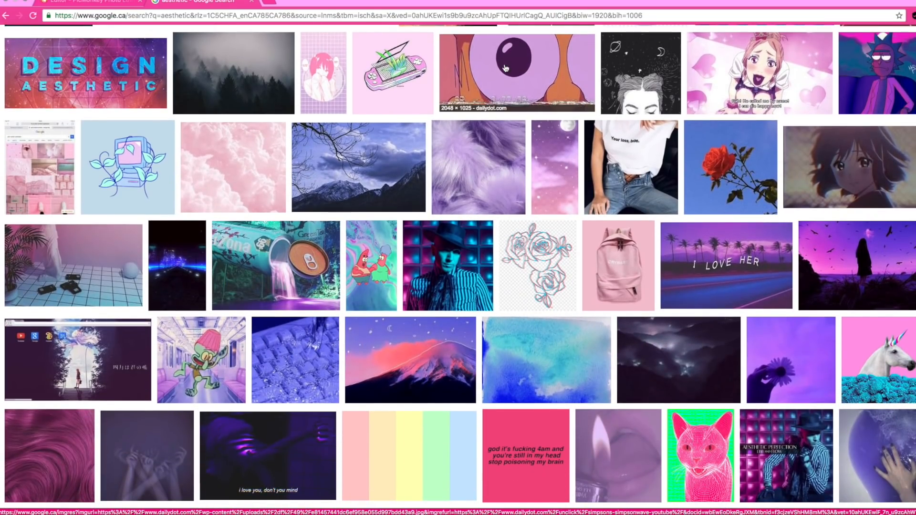
{"action": "scroll", "coordinate": [506, 68], "scroll_direction": "down", "scroll_amount": 4}
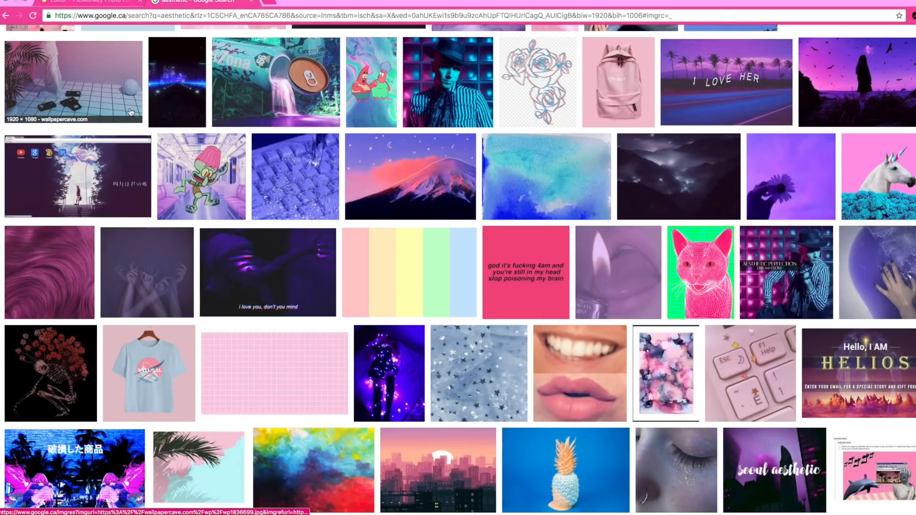
{"action": "left_click", "coordinate": [131, 113]}
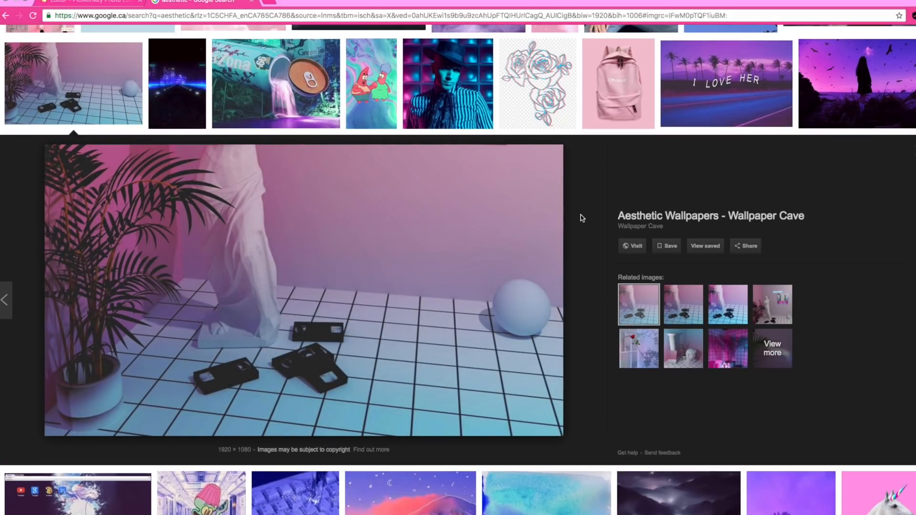
{"action": "right_click", "coordinate": [427, 230]}
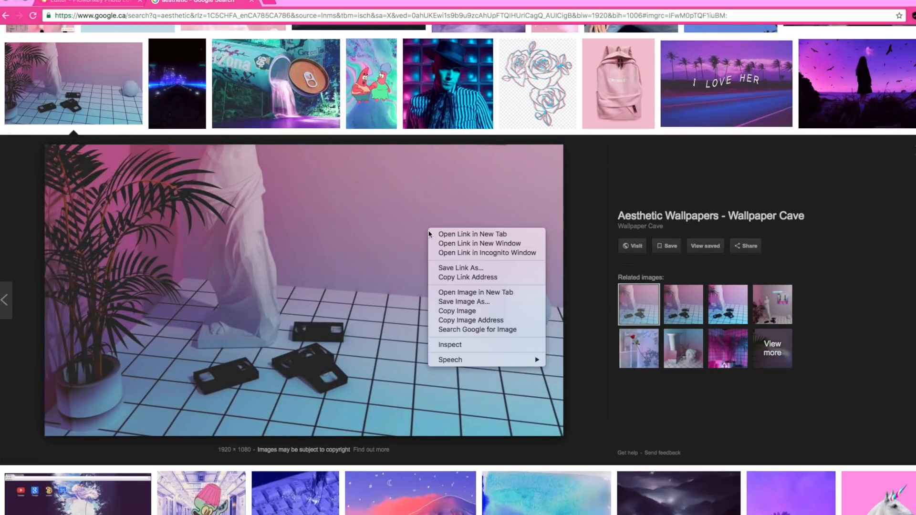
{"action": "left_click", "coordinate": [494, 303]}
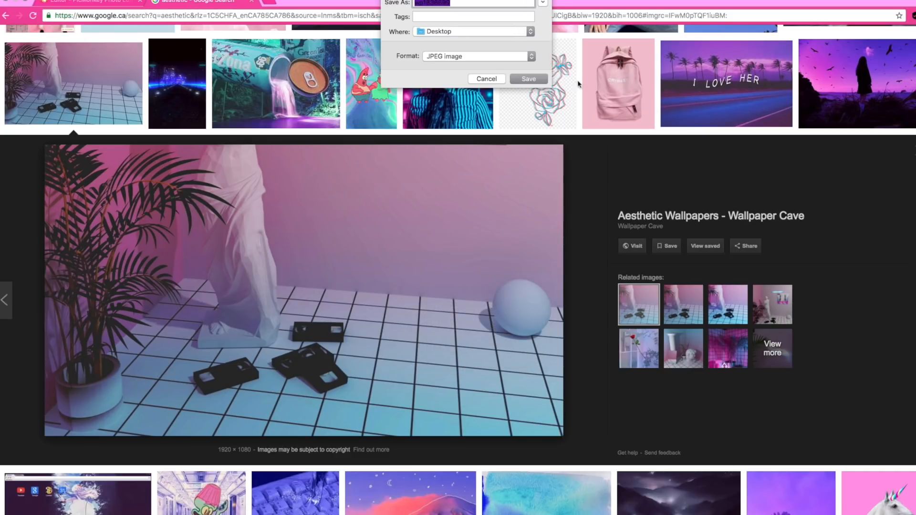
{"action": "left_click", "coordinate": [529, 79]}
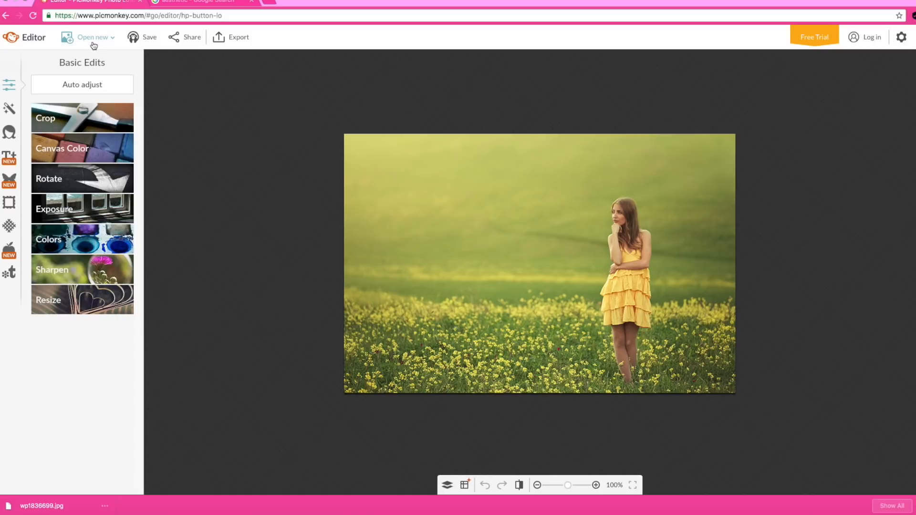
Step: Return to the PicMonkey editor and open wp1836699.jpg from the computer's Desktop
{"action": "left_click", "coordinate": [94, 43]}
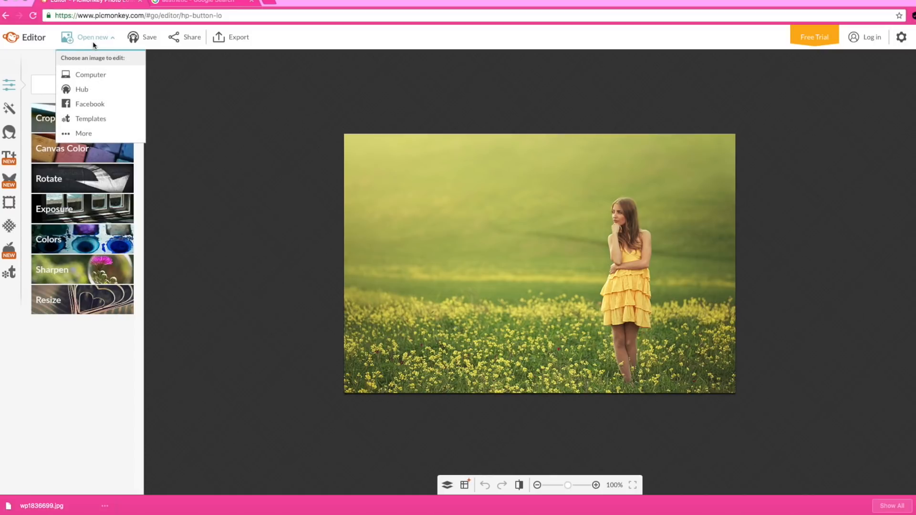
{"action": "left_click", "coordinate": [121, 78]}
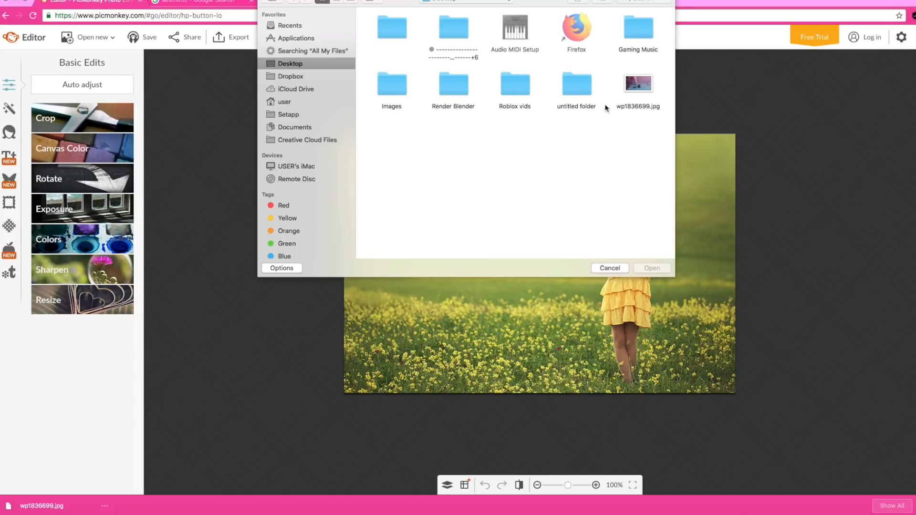
{"action": "left_click", "coordinate": [637, 90]}
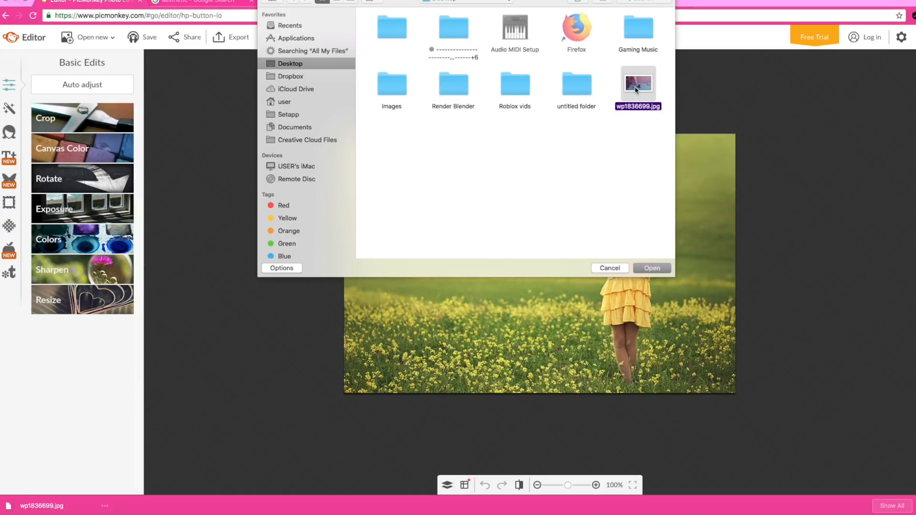
{"action": "left_click", "coordinate": [652, 268]}
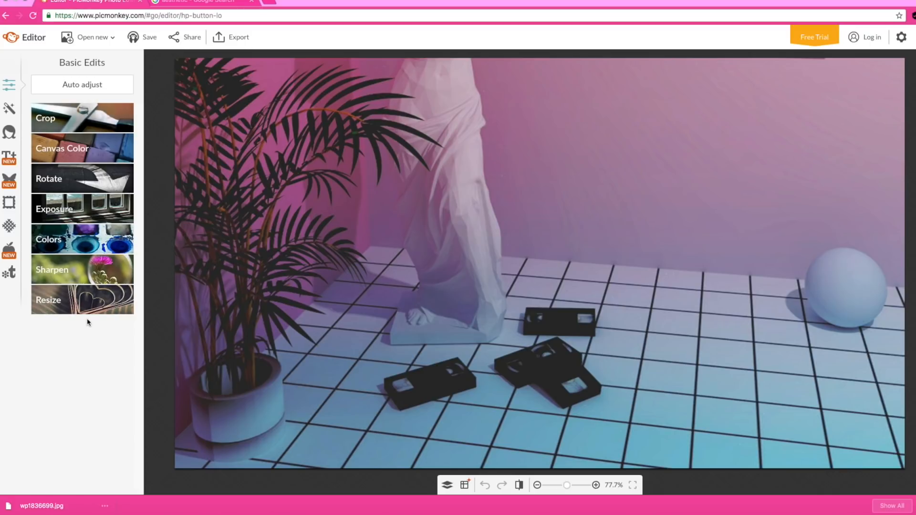
{"action": "left_click", "coordinate": [97, 119]}
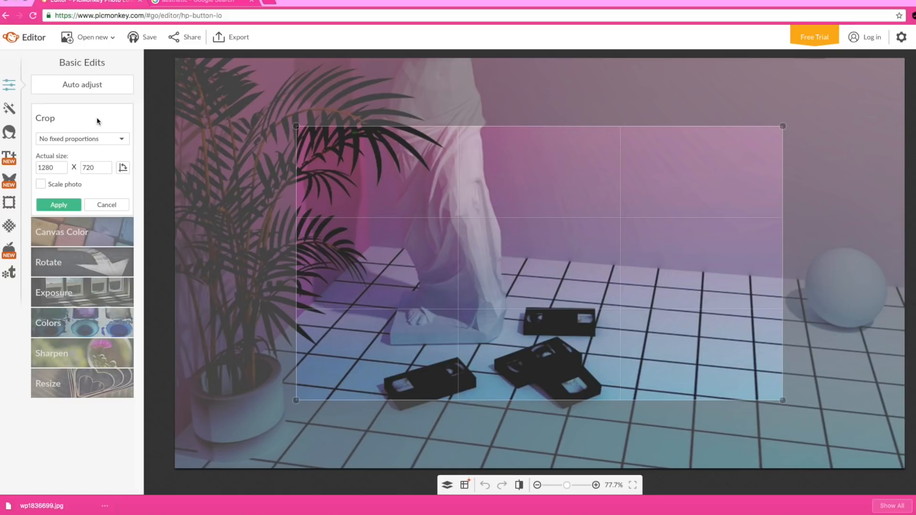
{"action": "left_click", "coordinate": [40, 185]}
{"action": "left_click", "coordinate": [66, 169]}
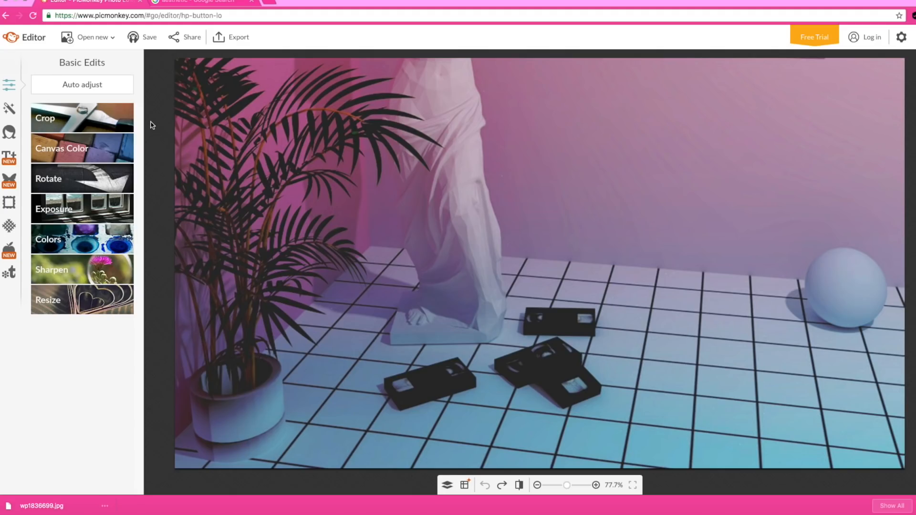
Step: Crop the photo to 1280 x 720 with photo scaling enabled, extending the crop area over the whole image
{"action": "left_click", "coordinate": [111, 125]}
{"action": "left_click", "coordinate": [40, 186]}
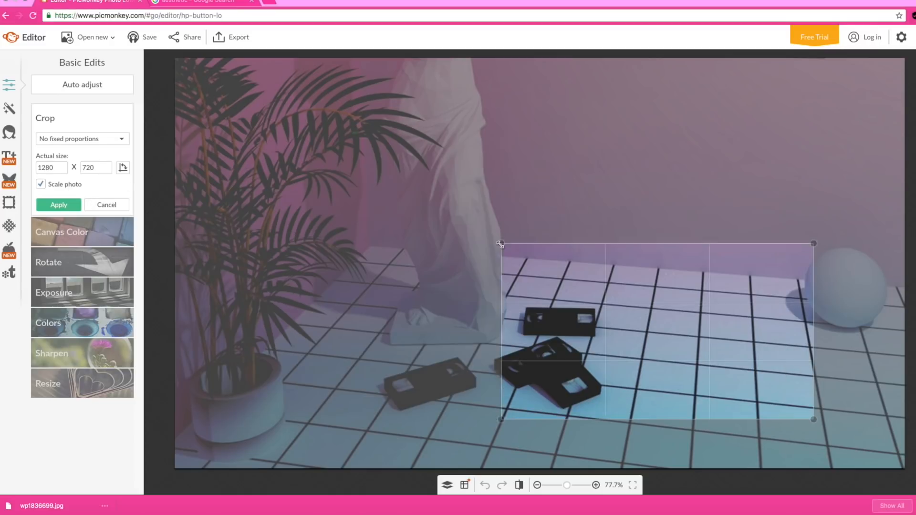
{"action": "left_click_drag", "start_coordinate": [500, 244], "coordinate": [537, 263]}
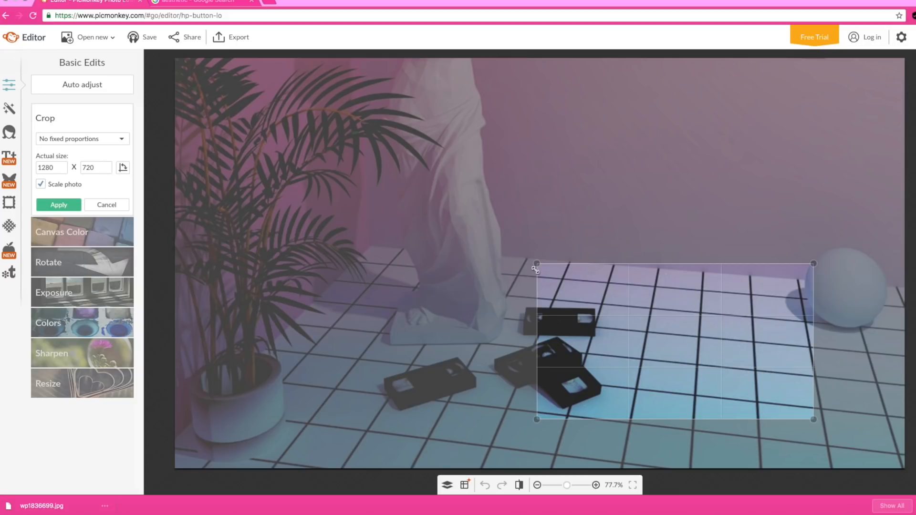
{"action": "left_click_drag", "start_coordinate": [537, 264], "coordinate": [171, 50]}
{"action": "left_click_drag", "start_coordinate": [469, 286], "coordinate": [374, 219]}
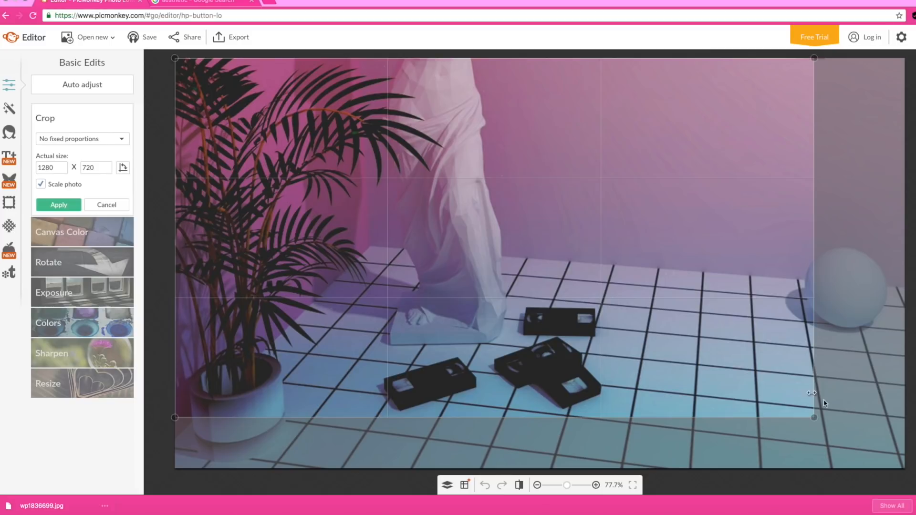
{"action": "left_click_drag", "start_coordinate": [812, 417], "coordinate": [905, 469]}
{"action": "left_click", "coordinate": [59, 205]}
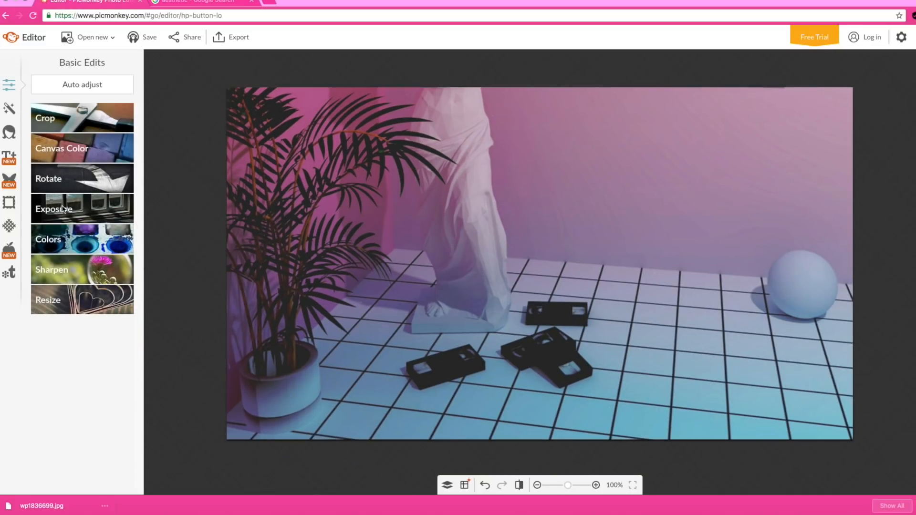
Step: Apply the Soften effect to the photo with softness at 100% and fade at 0%
{"action": "left_click", "coordinate": [9, 111]}
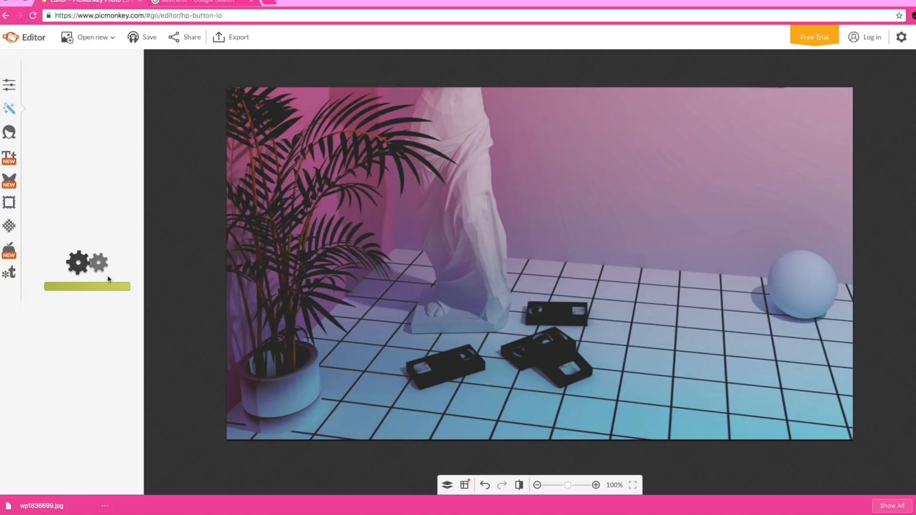
{"action": "scroll", "coordinate": [139, 154], "scroll_direction": "down", "scroll_amount": 3}
{"action": "scroll", "coordinate": [139, 154], "scroll_direction": "down", "scroll_amount": 1}
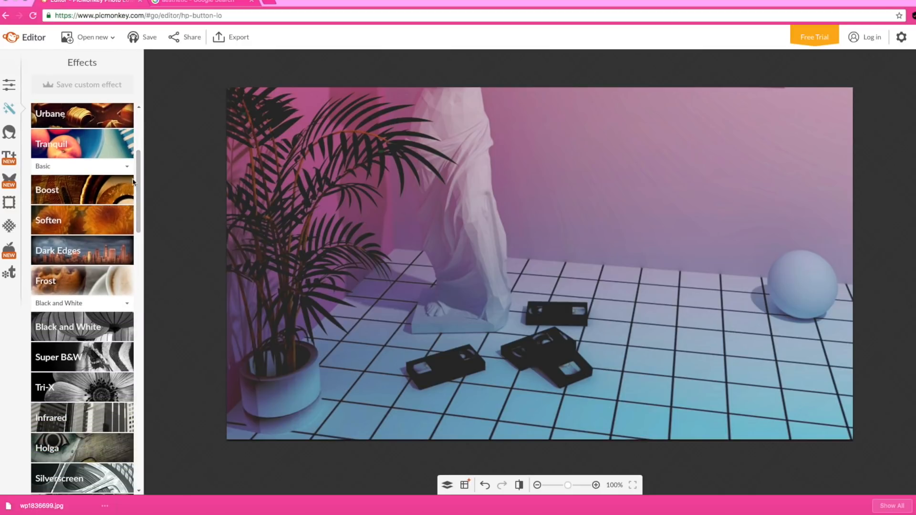
{"action": "left_click", "coordinate": [115, 223]}
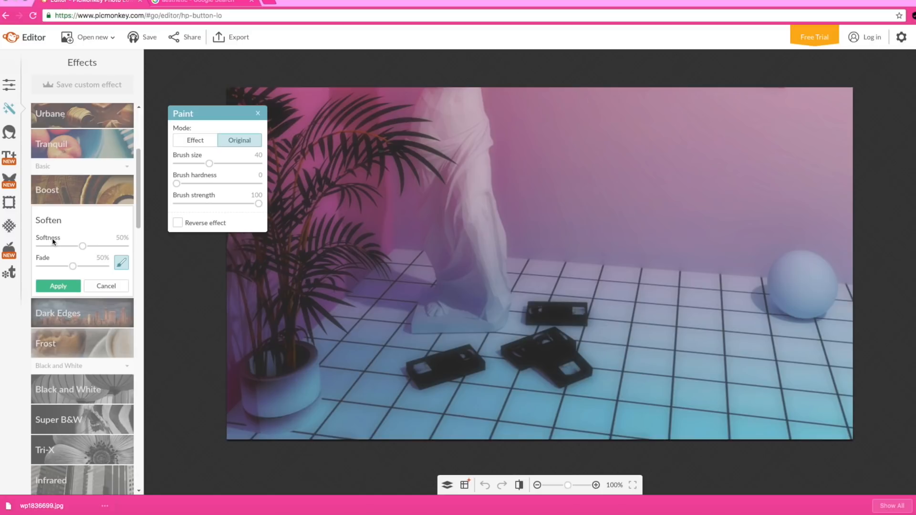
{"action": "left_click_drag", "start_coordinate": [73, 266], "coordinate": [127, 253]}
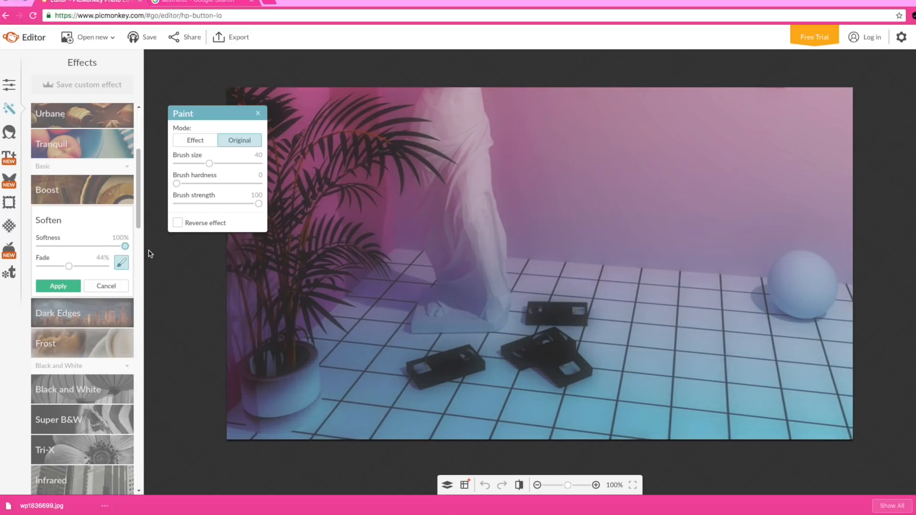
{"action": "left_click_drag", "start_coordinate": [69, 267], "coordinate": [40, 268]}
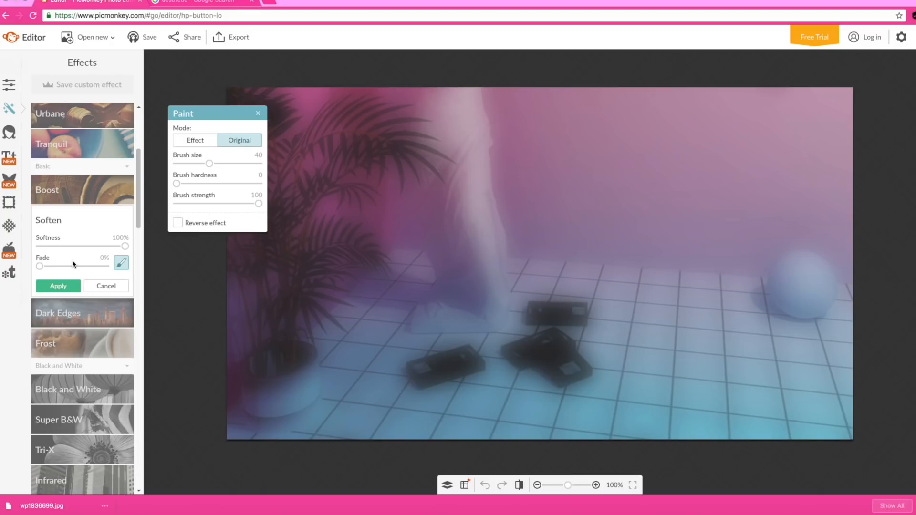
{"action": "left_click", "coordinate": [67, 287]}
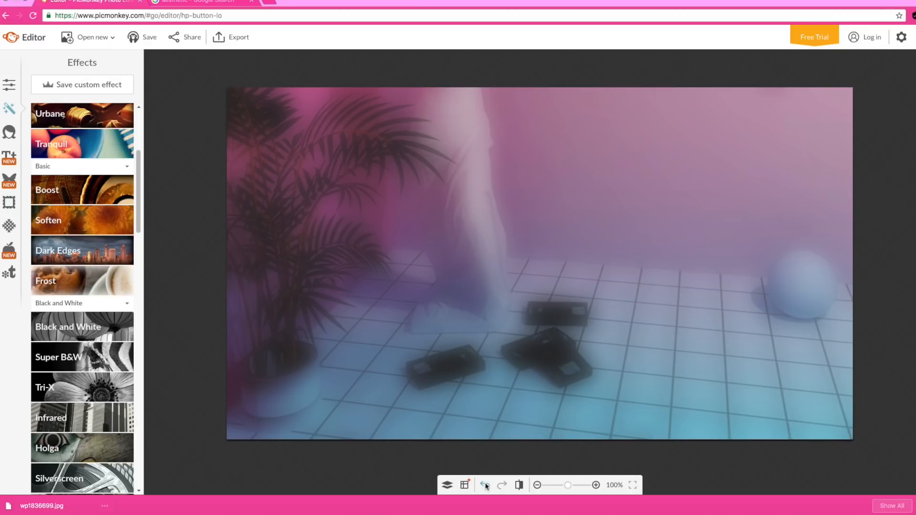
Step: Compare the photo with and without the softening, and apply a second Soften pass at 100% softness and 0% fade
{"action": "left_click", "coordinate": [486, 486]}
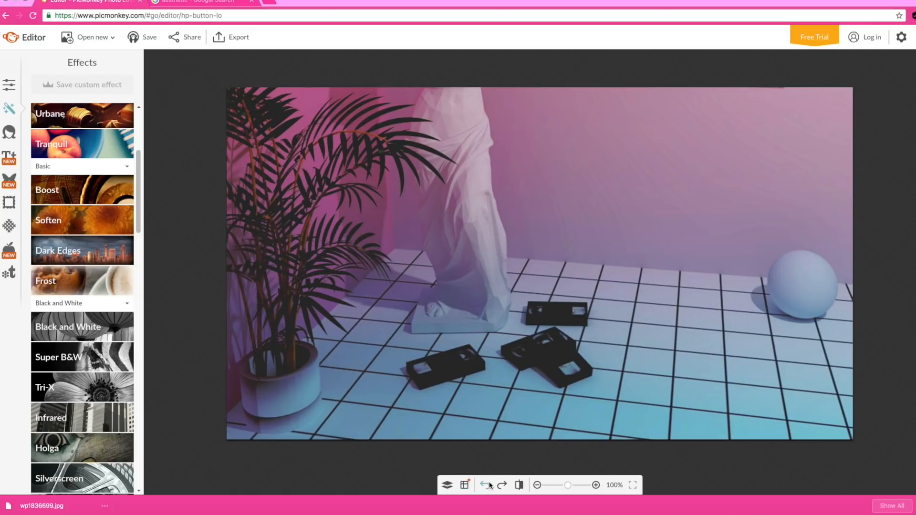
{"action": "left_click", "coordinate": [503, 485]}
{"action": "left_click", "coordinate": [485, 485]}
{"action": "left_click", "coordinate": [503, 485]}
{"action": "left_click", "coordinate": [62, 220]}
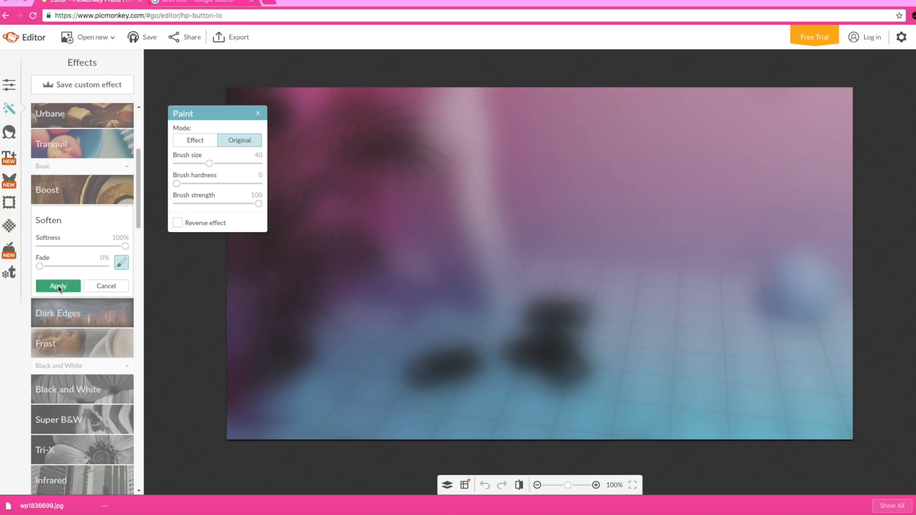
{"action": "left_click", "coordinate": [58, 286]}
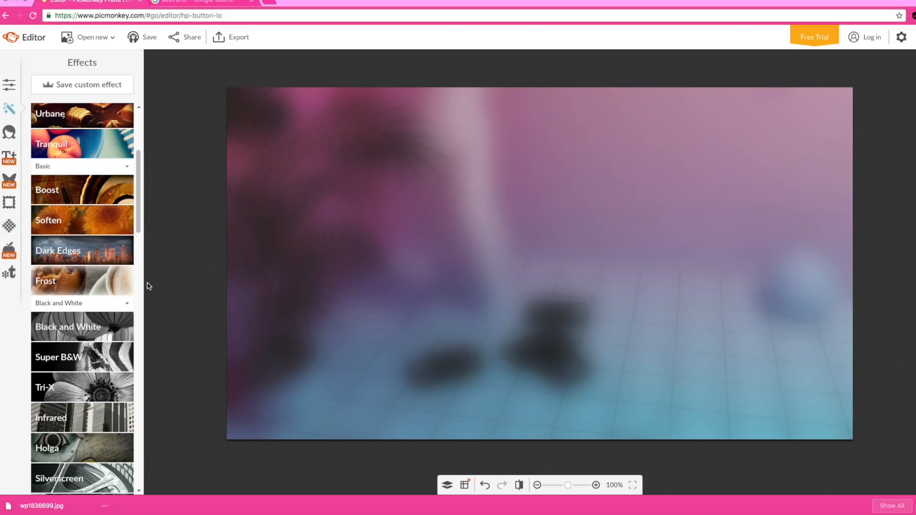
Step: Try a third Soften pass at 100% softness and 0% fade, and undo it
{"action": "left_click", "coordinate": [113, 231]}
{"action": "mouse_move", "coordinate": [125, 246]}
{"action": "left_mouse_down"}
{"action": "mouse_move", "coordinate": [77, 248]}
{"action": "mouse_move", "coordinate": [140, 246]}
{"action": "left_mouse_up"}
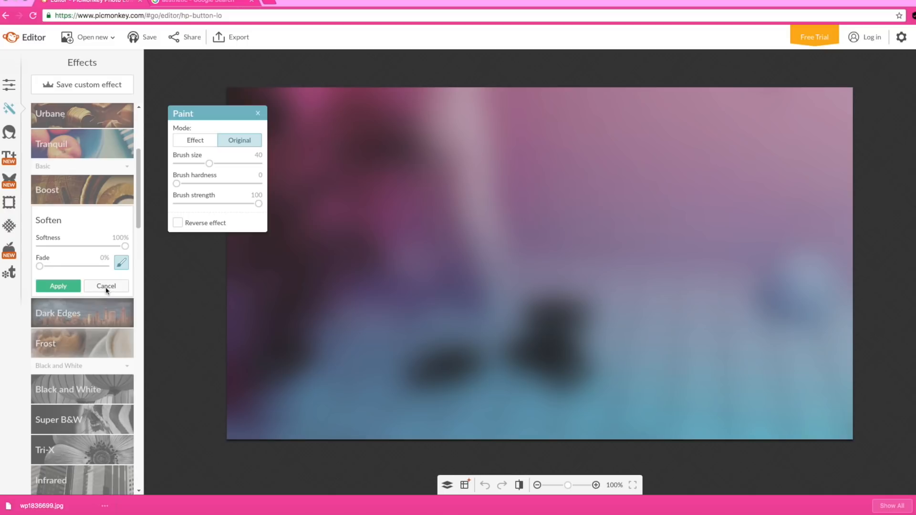
{"action": "left_click", "coordinate": [69, 289]}
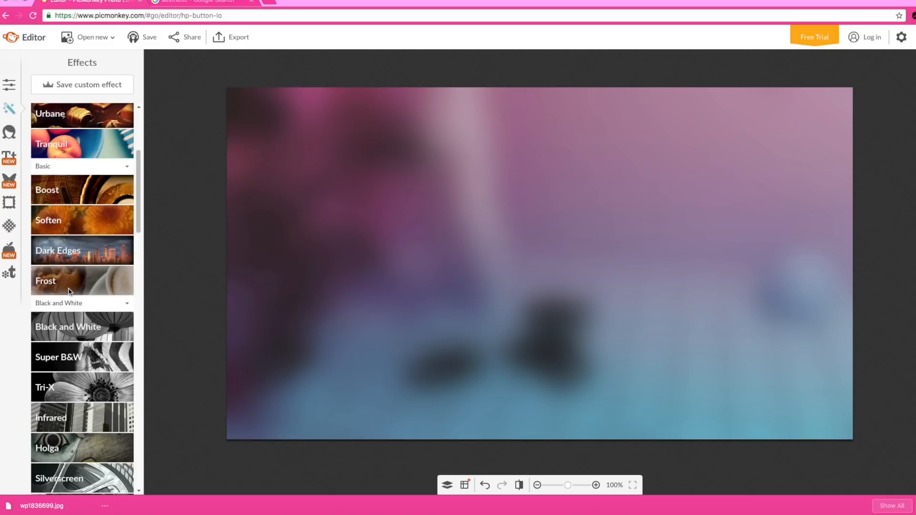
{"action": "left_click", "coordinate": [483, 486]}
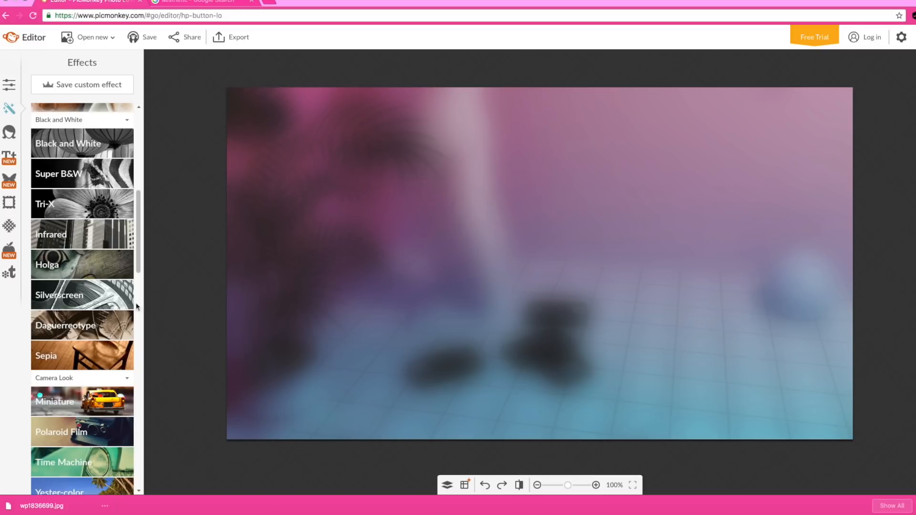
Step: Try the Yester-color effect on the blurred photo with a reduced fade, and discard it
{"action": "scroll", "coordinate": [117, 303], "scroll_direction": "down", "scroll_amount": 1}
{"action": "scroll", "coordinate": [117, 304], "scroll_direction": "up", "scroll_amount": 1}
{"action": "left_click_drag", "start_coordinate": [139, 243], "coordinate": [144, 292]}
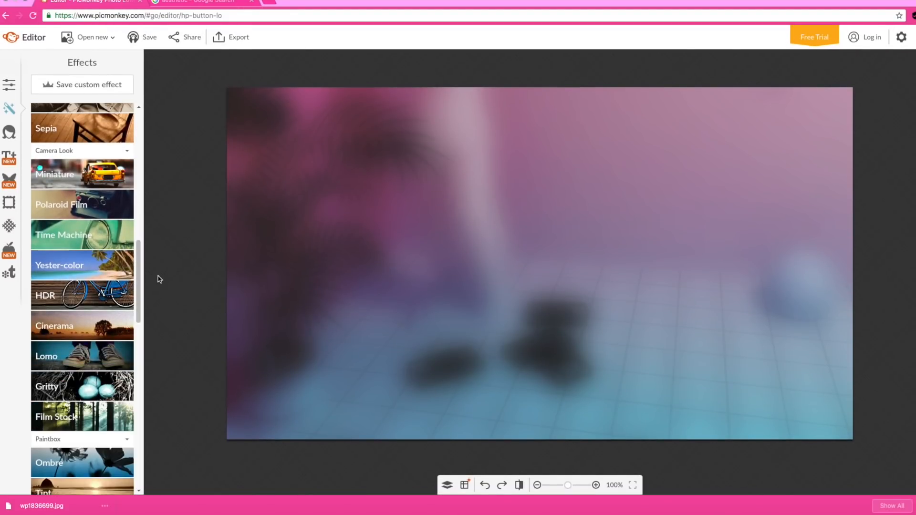
{"action": "left_click", "coordinate": [106, 273]}
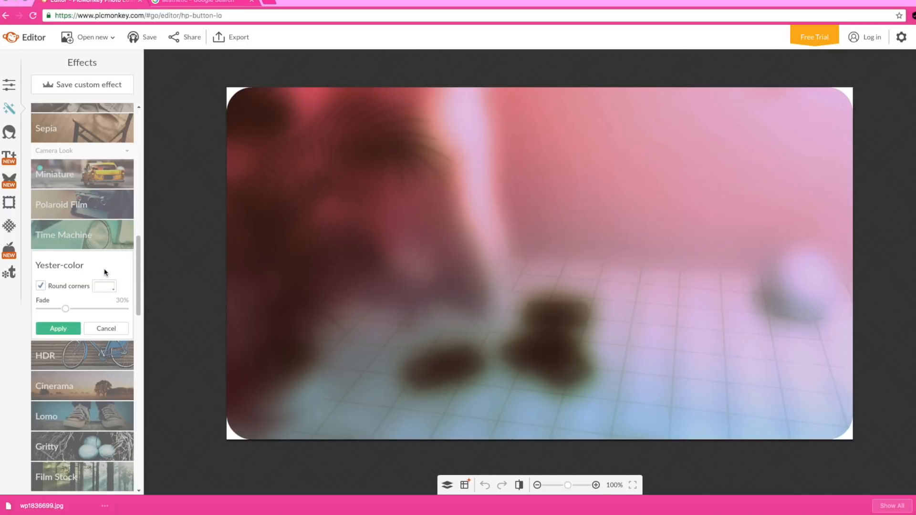
{"action": "left_click", "coordinate": [66, 309]}
{"action": "left_click_drag", "start_coordinate": [65, 308], "coordinate": [16, 309]}
{"action": "left_click", "coordinate": [112, 329]}
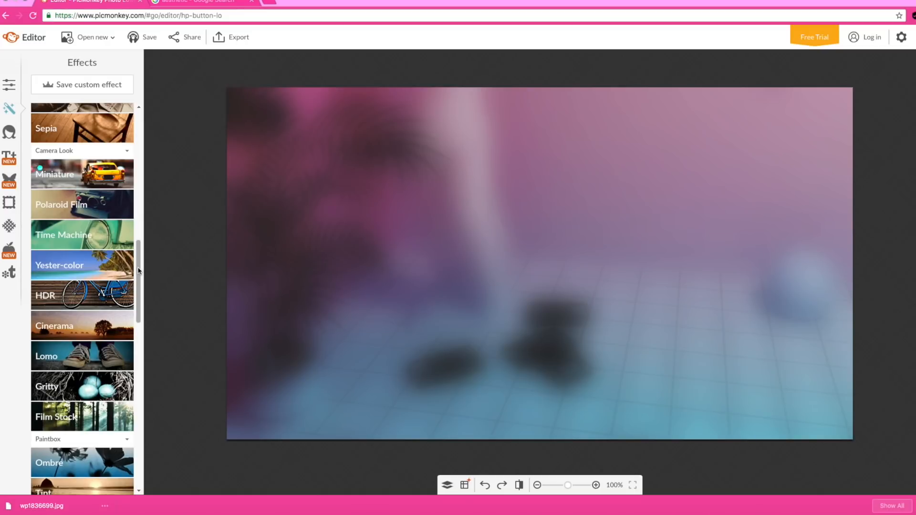
Step: Try the Bokeh Shapes effect with star and heart shapes, and discard it
{"action": "scroll", "coordinate": [138, 274], "scroll_direction": "down", "scroll_amount": 2}
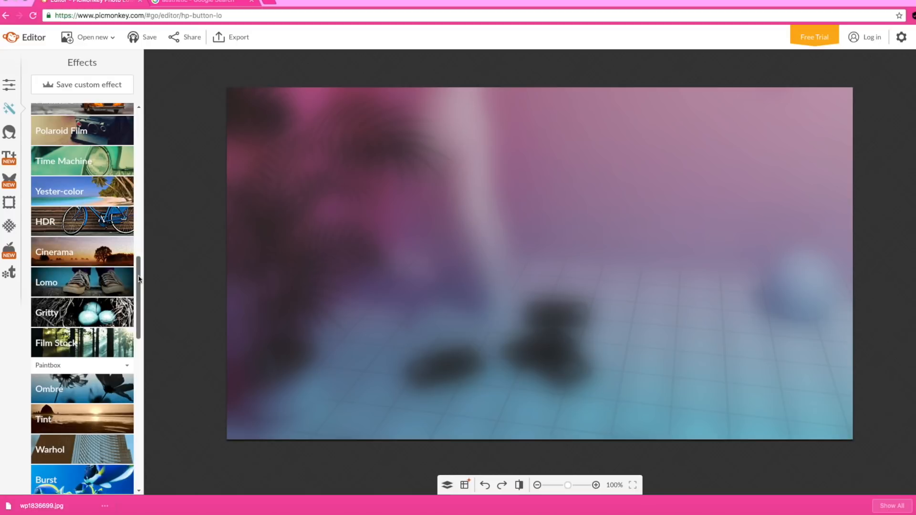
{"action": "scroll", "coordinate": [101, 339], "scroll_direction": "down", "scroll_amount": 5}
{"action": "left_click", "coordinate": [101, 339]}
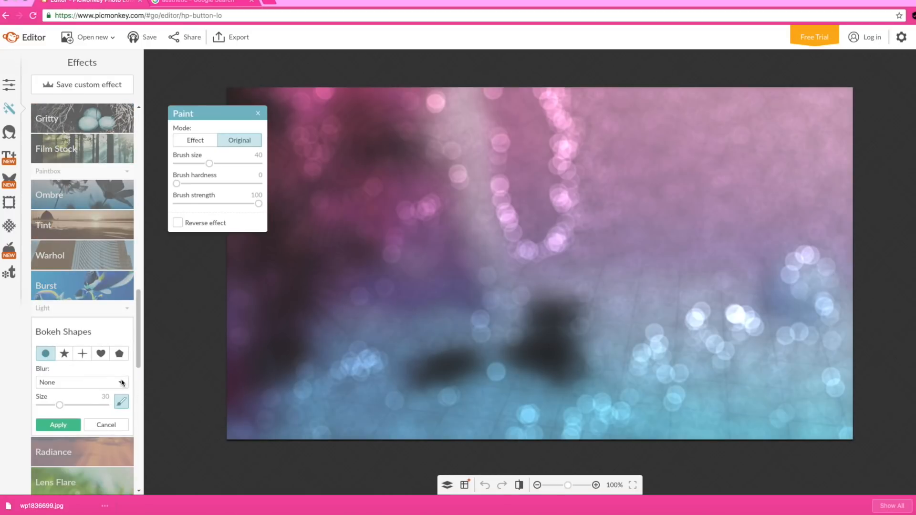
{"action": "left_click", "coordinate": [64, 354]}
{"action": "left_click", "coordinate": [102, 353]}
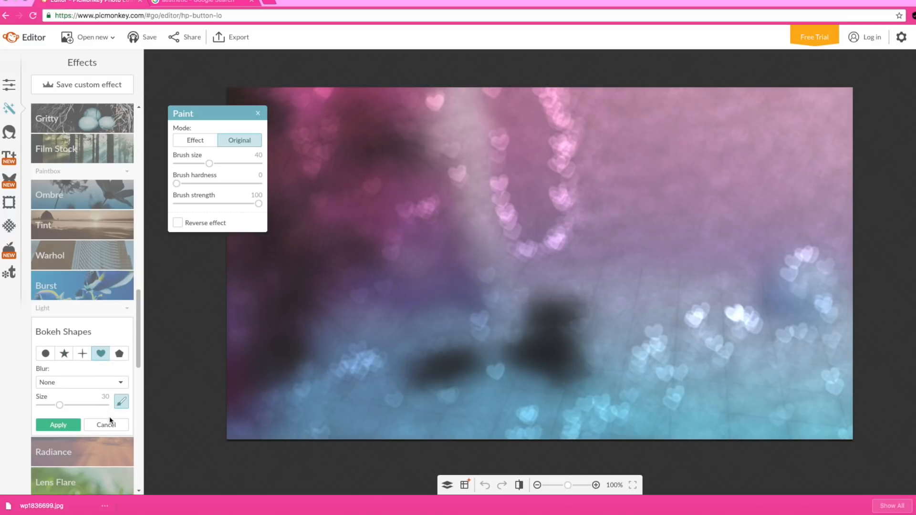
{"action": "left_click", "coordinate": [107, 424]}
{"action": "scroll", "coordinate": [143, 344], "scroll_direction": "up", "scroll_amount": 15}
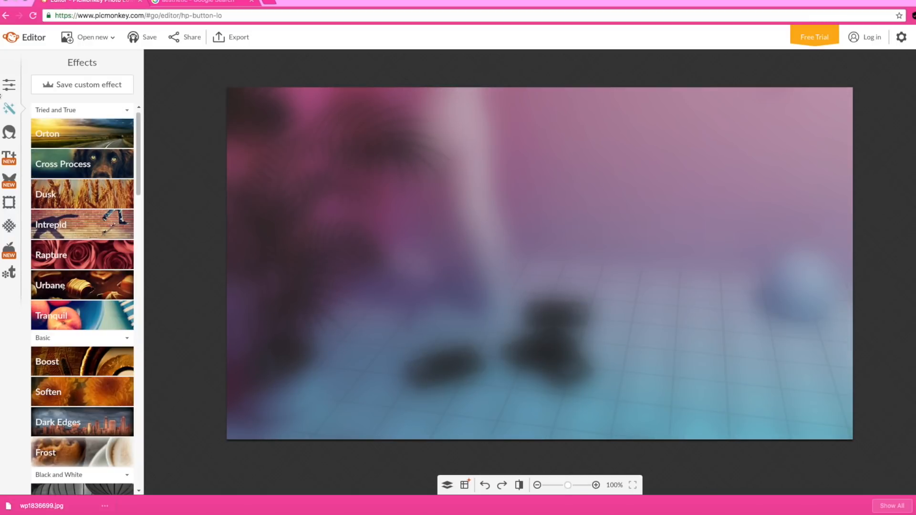
Step: Try a Colors adjustment with saturation at 19 and temperature at 100, and discard it
{"action": "left_click", "coordinate": [8, 85]}
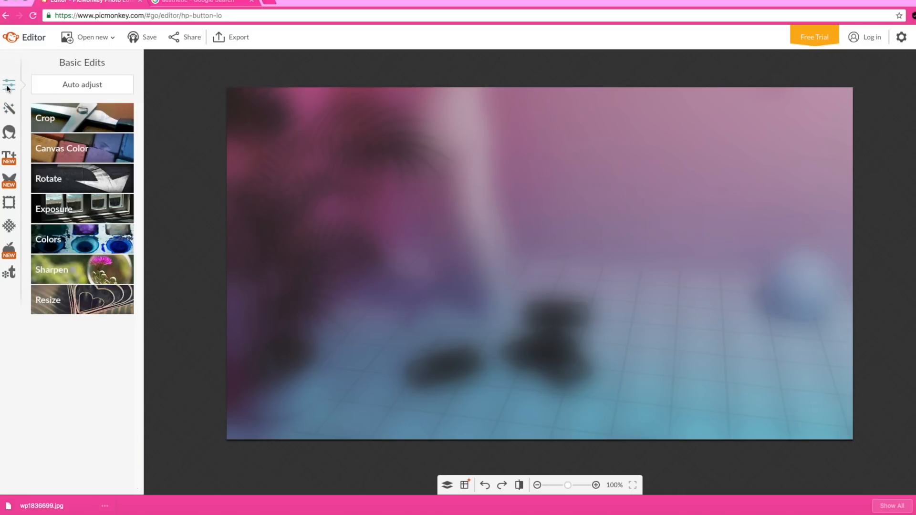
{"action": "left_click", "coordinate": [92, 248]}
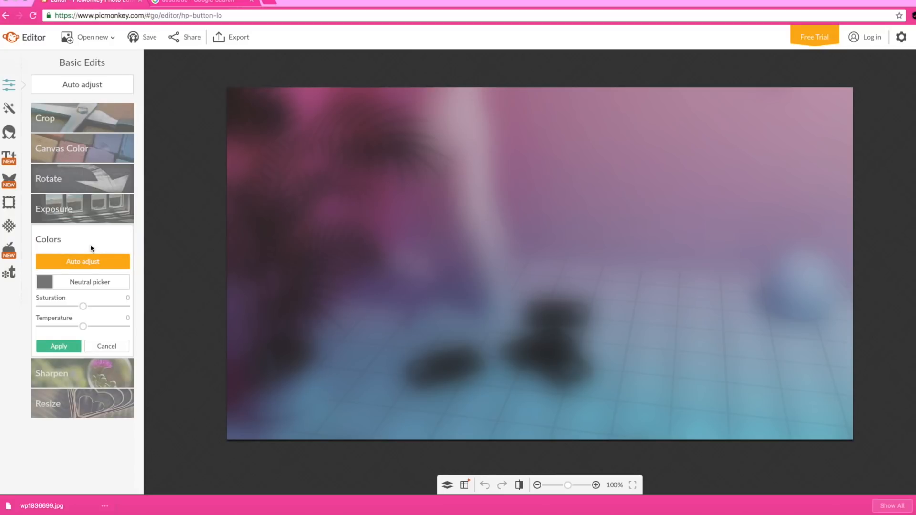
{"action": "mouse_move", "coordinate": [91, 308]}
{"action": "left_mouse_down"}
{"action": "mouse_move", "coordinate": [110, 306]}
{"action": "mouse_move", "coordinate": [42, 318]}
{"action": "mouse_move", "coordinate": [91, 315]}
{"action": "left_mouse_up"}
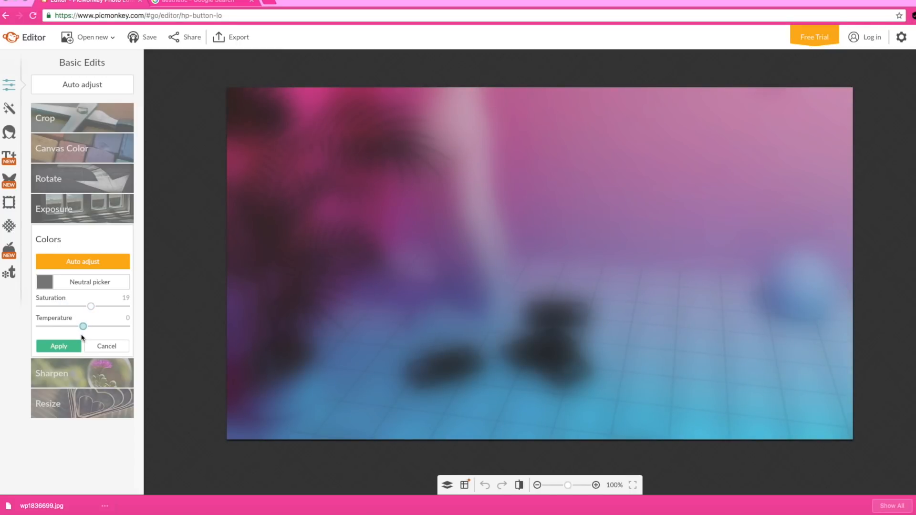
{"action": "left_click_drag", "start_coordinate": [82, 326], "coordinate": [131, 334]}
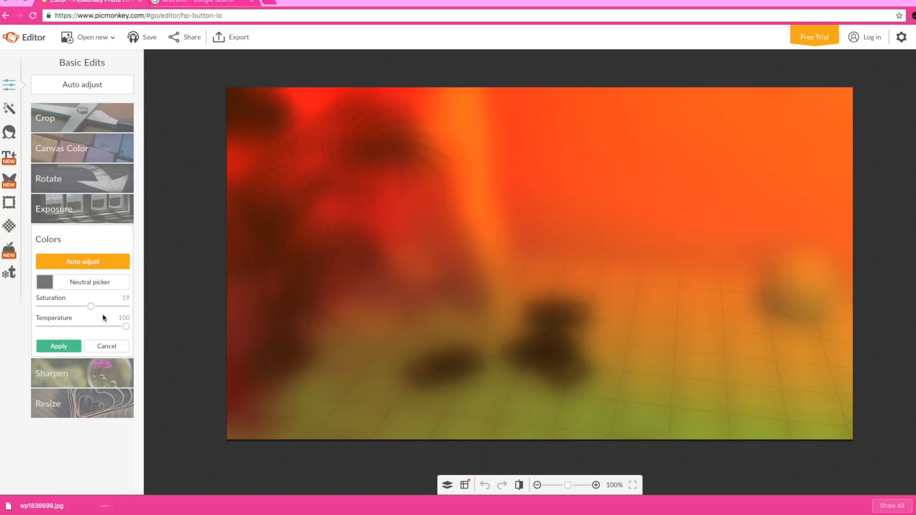
{"action": "left_click_drag", "start_coordinate": [126, 331], "coordinate": [164, 331]}
{"action": "left_click", "coordinate": [106, 347]}
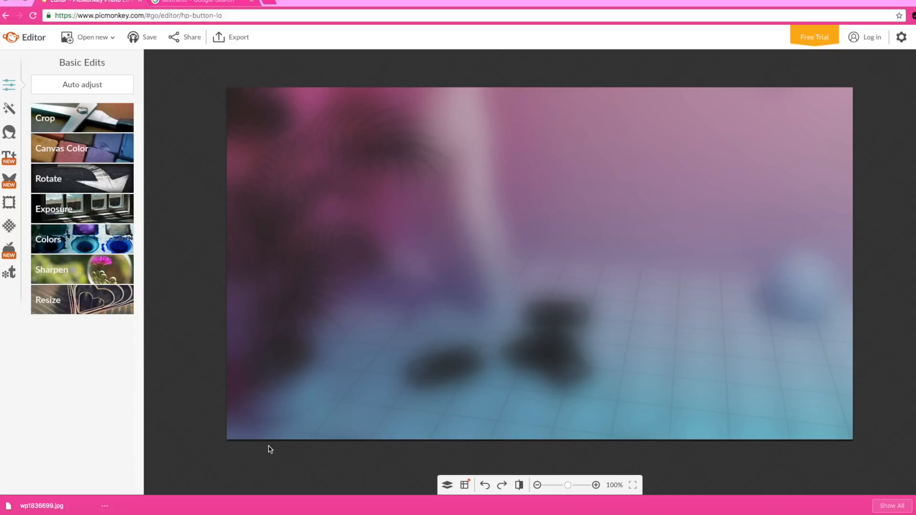
Step: Add Redo.png from the Render Blender folder on the Desktop as an overlay
{"action": "left_click", "coordinate": [9, 182]}
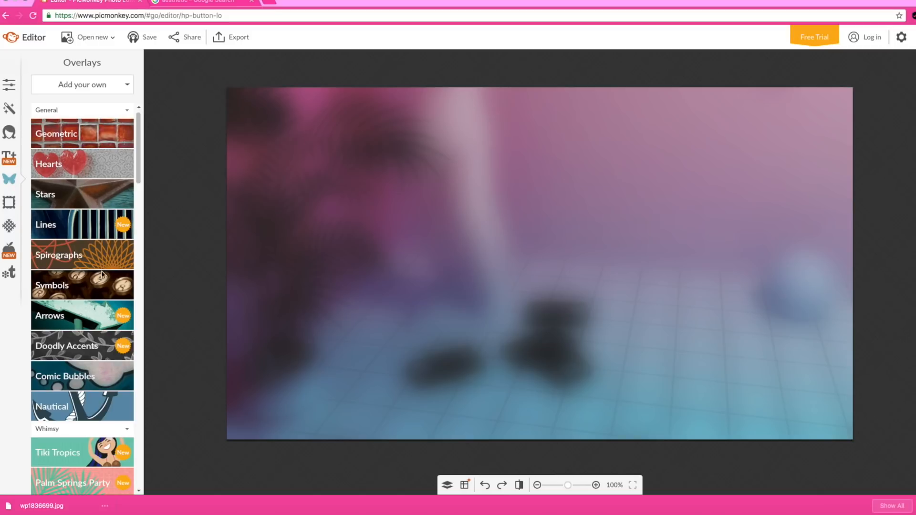
{"action": "left_click_drag", "start_coordinate": [137, 128], "coordinate": [139, 105]}
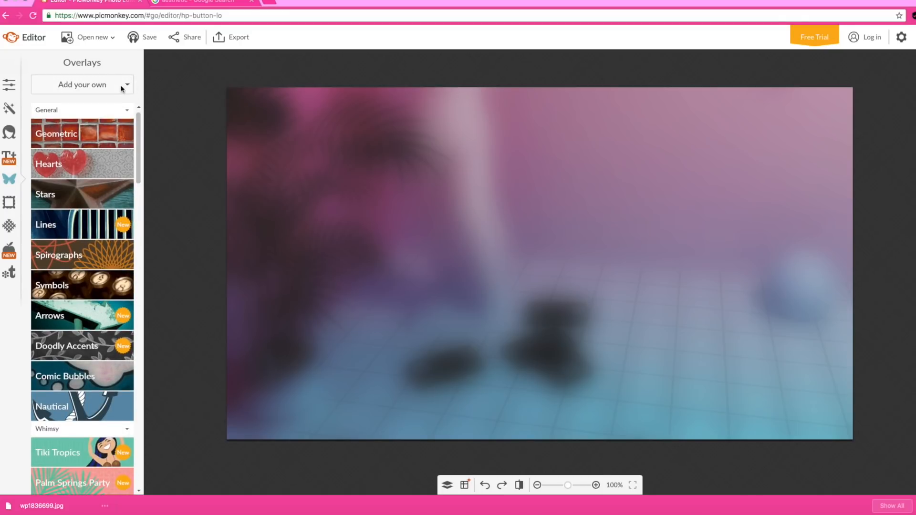
{"action": "left_click", "coordinate": [98, 89]}
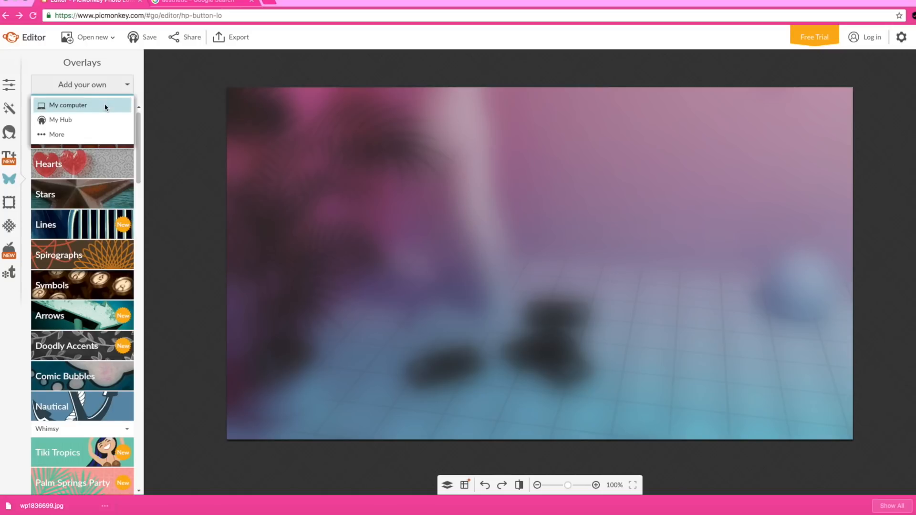
{"action": "left_click", "coordinate": [105, 105]}
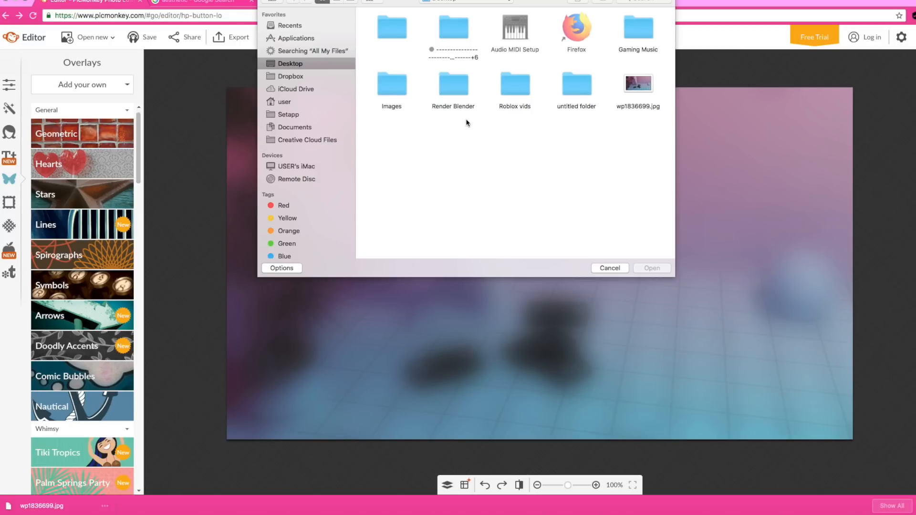
{"action": "double_click", "coordinate": [453, 84]}
{"action": "left_click", "coordinate": [408, 40]}
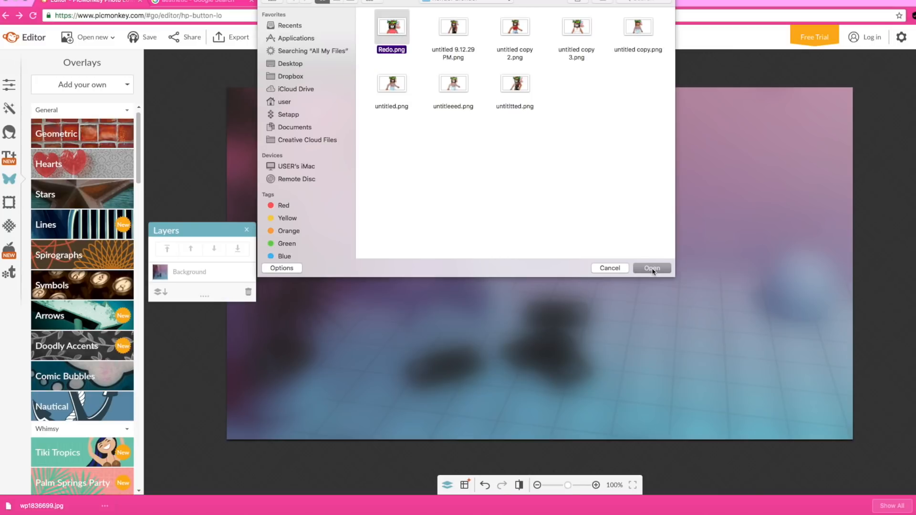
{"action": "left_click", "coordinate": [651, 268]}
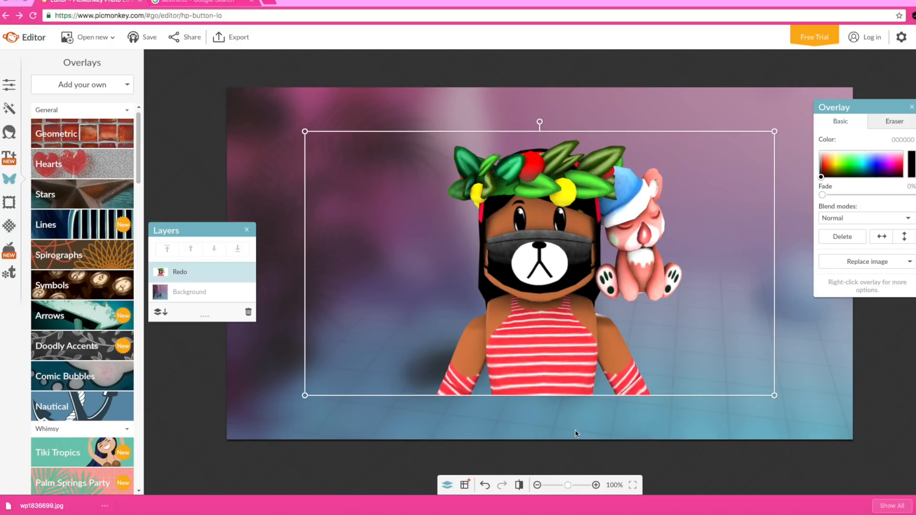
Step: Zoom the canvas out to 90%, hide the layers list, and move the overlay settings clear of the image
{"action": "left_click_drag", "start_coordinate": [568, 486], "coordinate": [568, 486]}
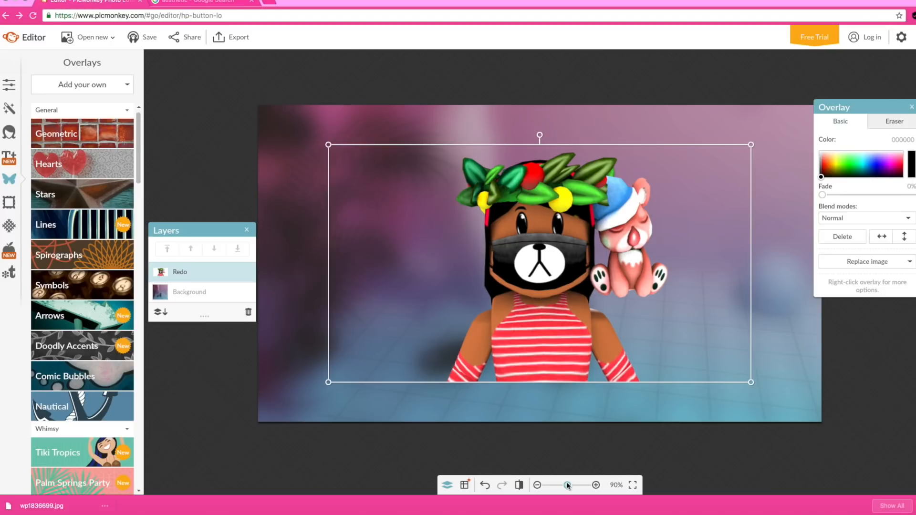
{"action": "mouse_move", "coordinate": [568, 486]}
{"action": "left_mouse_down"}
{"action": "mouse_move", "coordinate": [558, 486]}
{"action": "mouse_move", "coordinate": [568, 485]}
{"action": "left_mouse_up"}
{"action": "left_click", "coordinate": [248, 229]}
{"action": "left_click_drag", "start_coordinate": [871, 110], "coordinate": [882, 65]}
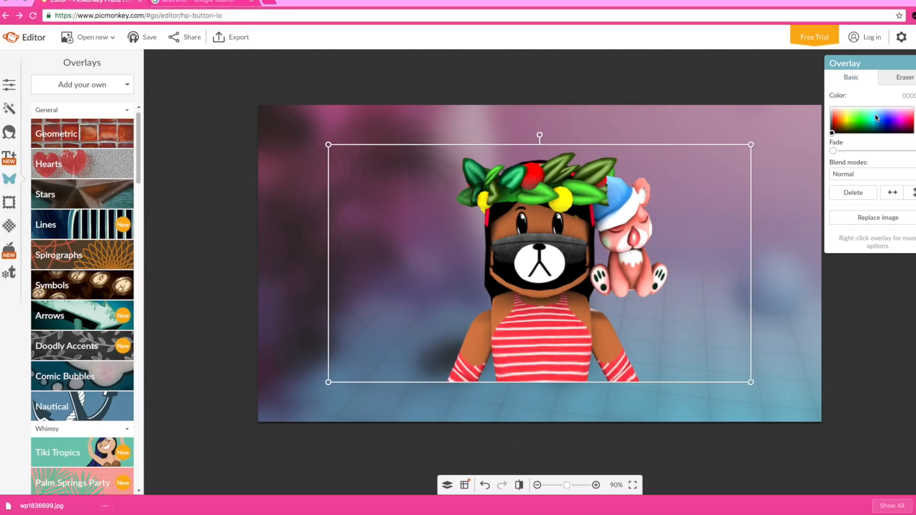
Step: Try tinting the character overlay with pink and other colors sampled from the background, and return its color to near-black 030303
{"action": "mouse_move", "coordinate": [845, 128]}
{"action": "left_mouse_down"}
{"action": "mouse_move", "coordinate": [862, 120]}
{"action": "mouse_move", "coordinate": [880, 134]}
{"action": "mouse_move", "coordinate": [906, 123]}
{"action": "mouse_move", "coordinate": [818, 140]}
{"action": "left_mouse_up"}
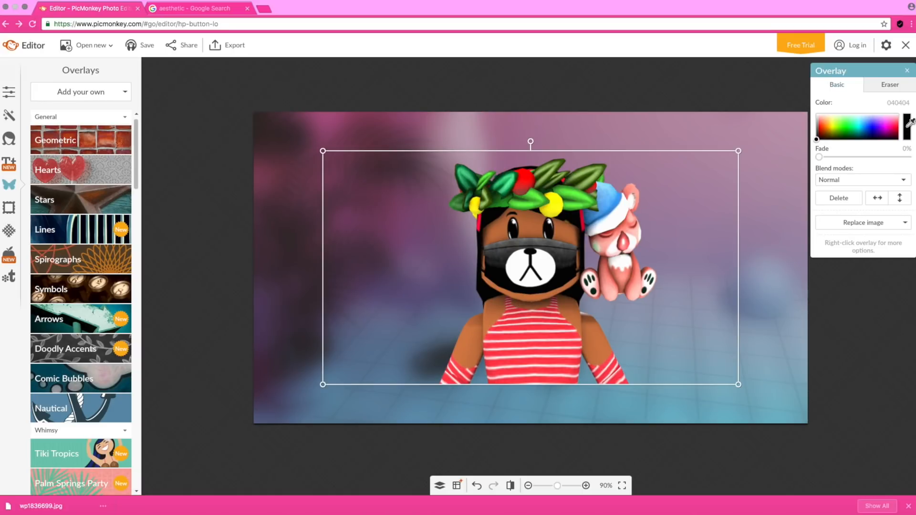
{"action": "left_click", "coordinate": [910, 123]}
{"action": "left_click", "coordinate": [866, 124]}
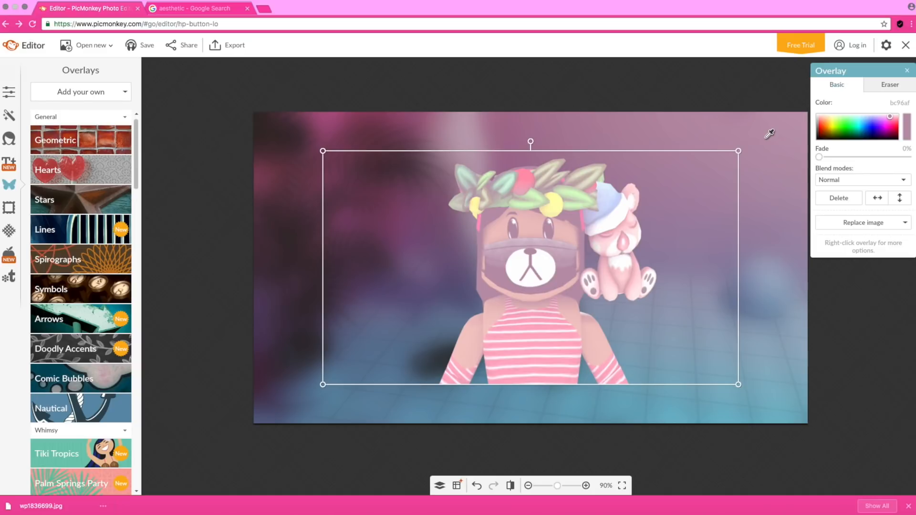
{"action": "left_click", "coordinate": [910, 124]}
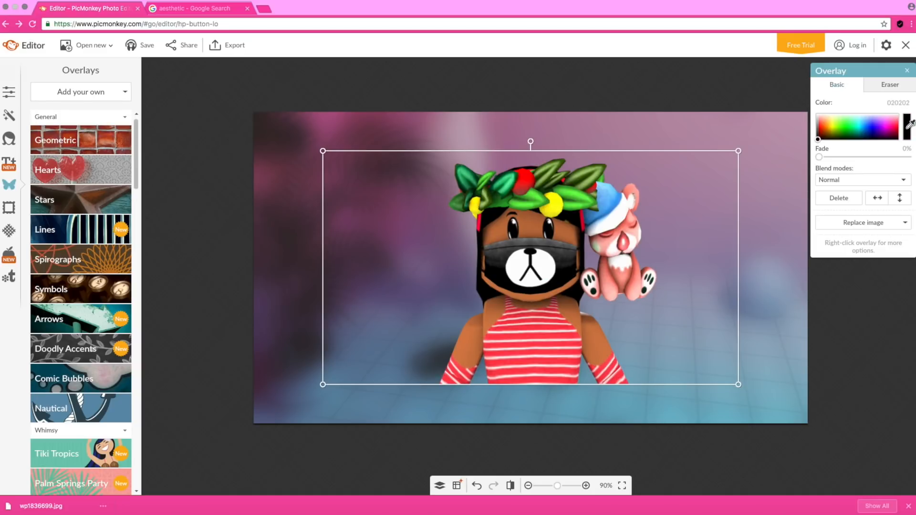
{"action": "left_click", "coordinate": [681, 152]}
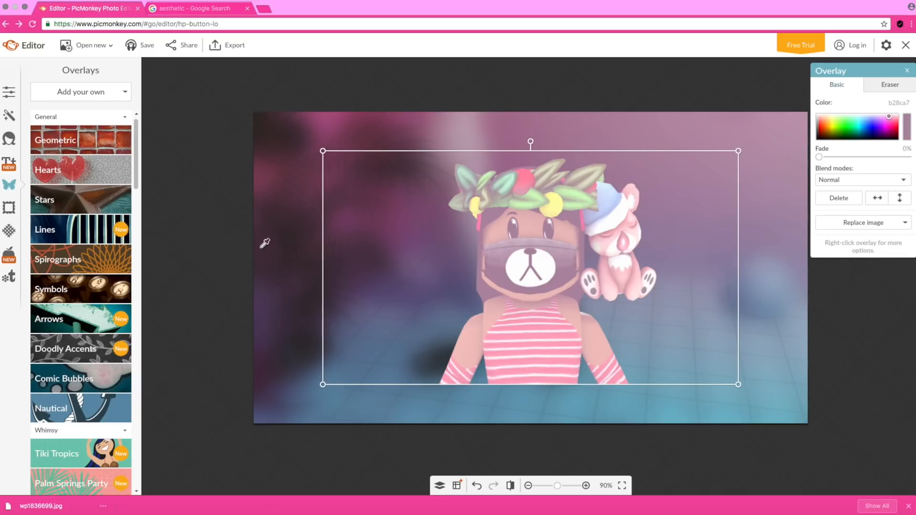
{"action": "left_click", "coordinate": [329, 128]}
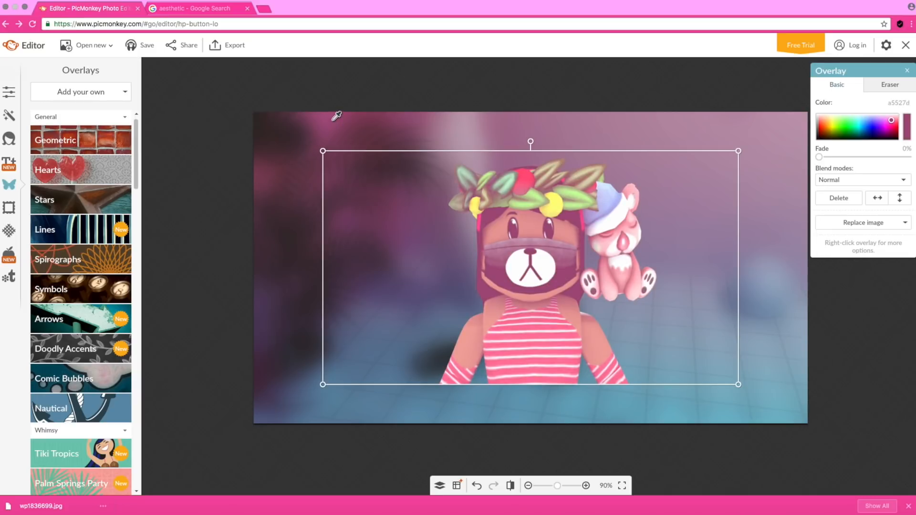
{"action": "left_click", "coordinate": [765, 300]}
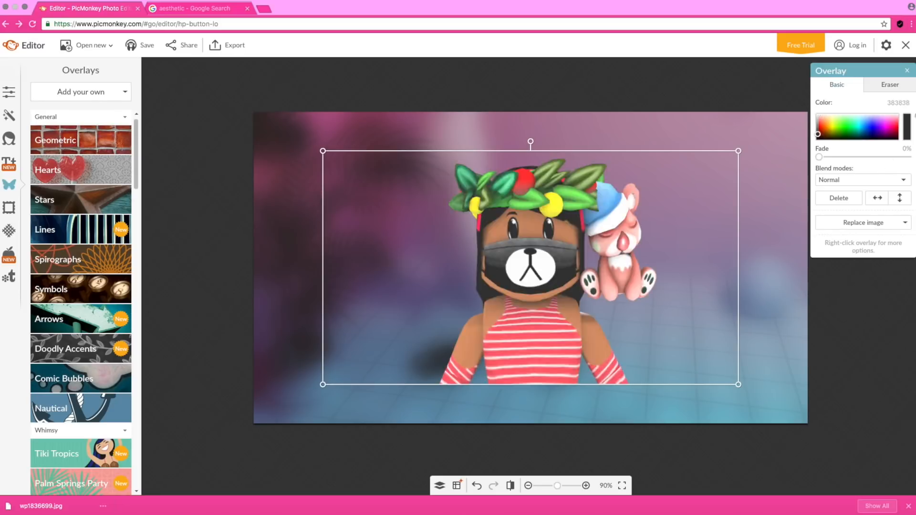
{"action": "left_click", "coordinate": [906, 126]}
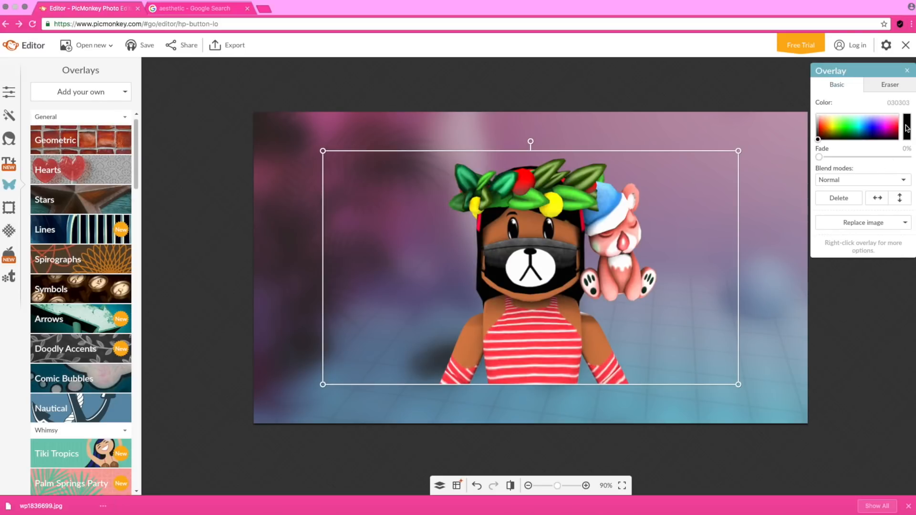
Step: Look through the blend modes for the character overlay, keeping Normal and 0% fade
{"action": "mouse_move", "coordinate": [819, 158]}
{"action": "left_mouse_down"}
{"action": "mouse_move", "coordinate": [911, 159]}
{"action": "mouse_move", "coordinate": [819, 157]}
{"action": "left_mouse_up"}
{"action": "left_click", "coordinate": [838, 182]}
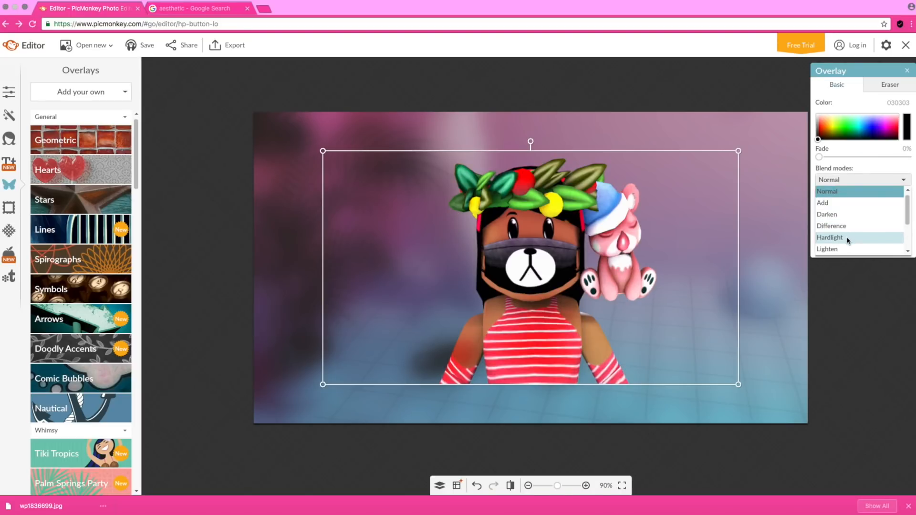
{"action": "scroll", "coordinate": [907, 229], "scroll_direction": "down", "scroll_amount": 2}
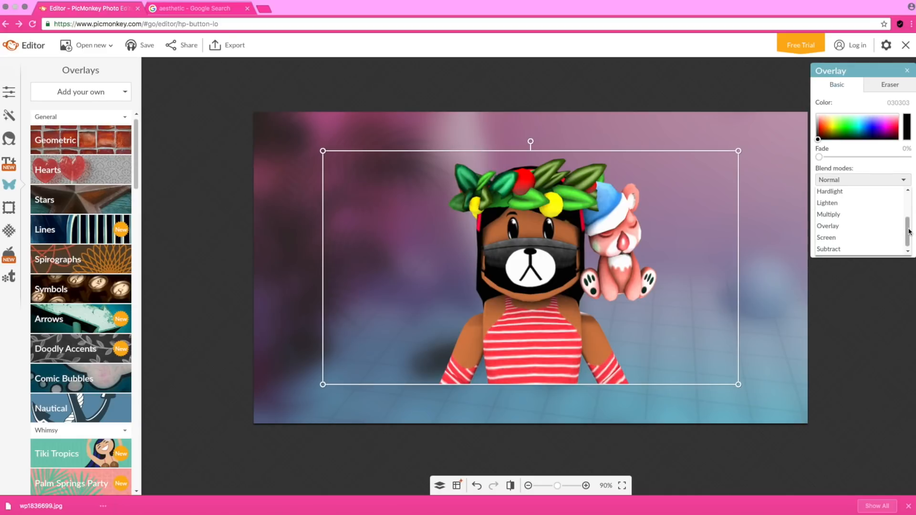
{"action": "left_click_drag", "start_coordinate": [908, 233], "coordinate": [907, 189]}
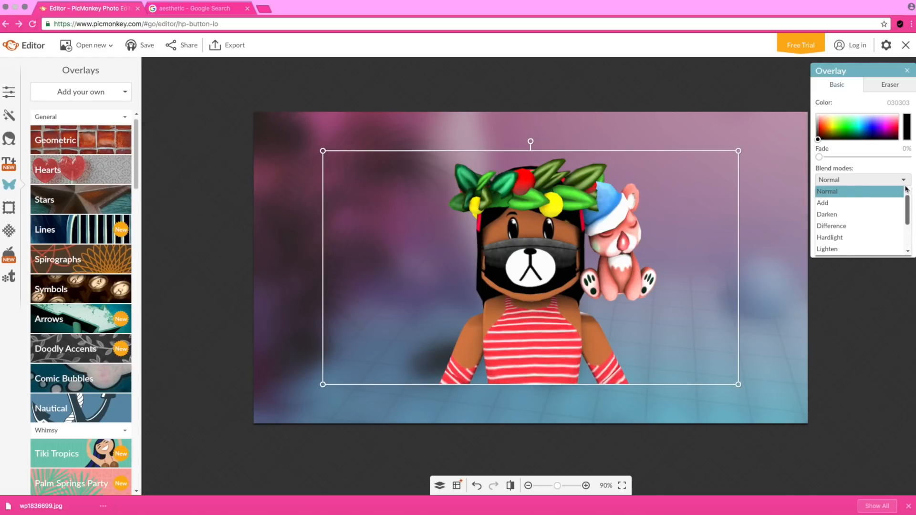
{"action": "left_click", "coordinate": [859, 190]}
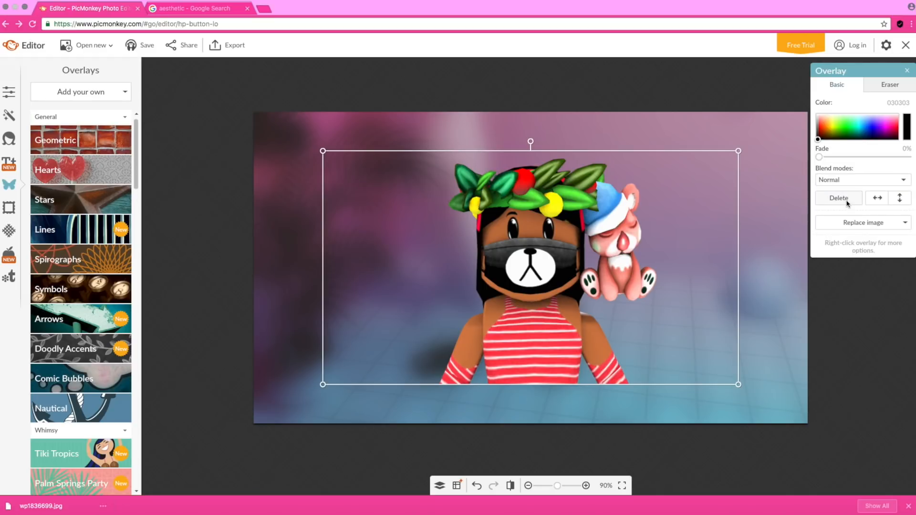
Step: Delete the character overlay and undo the deletion
{"action": "left_click", "coordinate": [840, 198]}
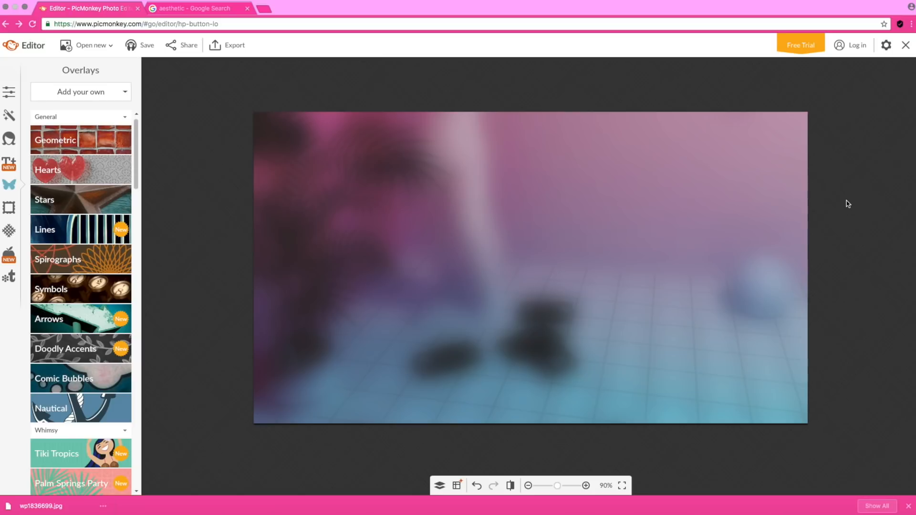
{"action": "left_click", "coordinate": [476, 486]}
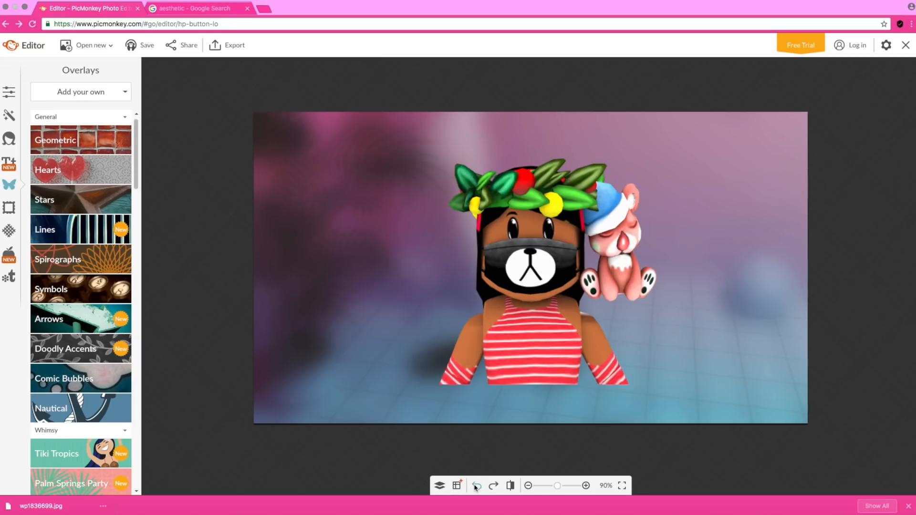
Step: Select the character overlay and flip it horizontally
{"action": "left_click", "coordinate": [523, 327]}
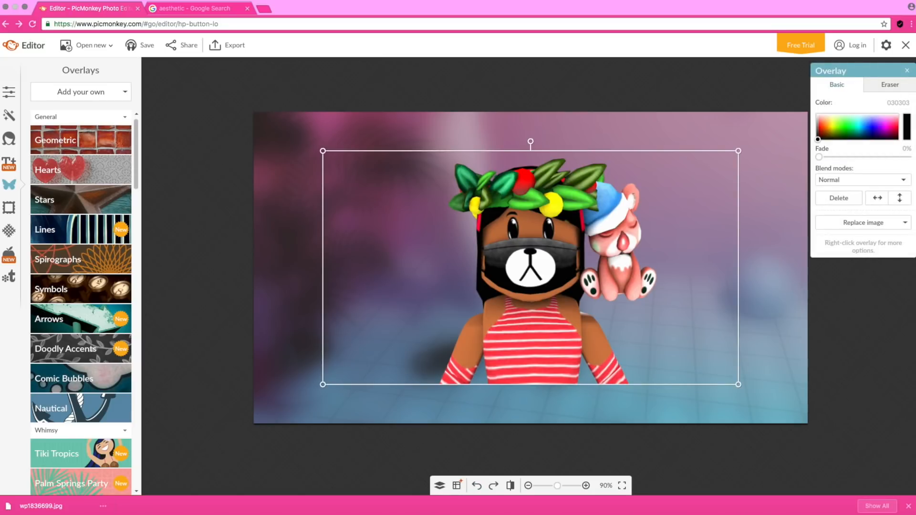
{"action": "left_click", "coordinate": [878, 198]}
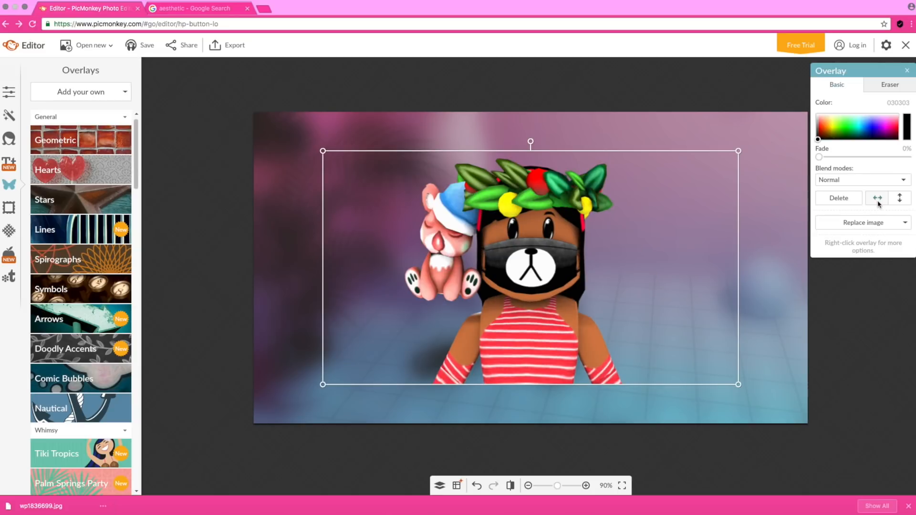
Step: Flip the character overlay horizontally, try flipping it vertically while shifting it slightly up, and return it upright
{"action": "left_click", "coordinate": [879, 198]}
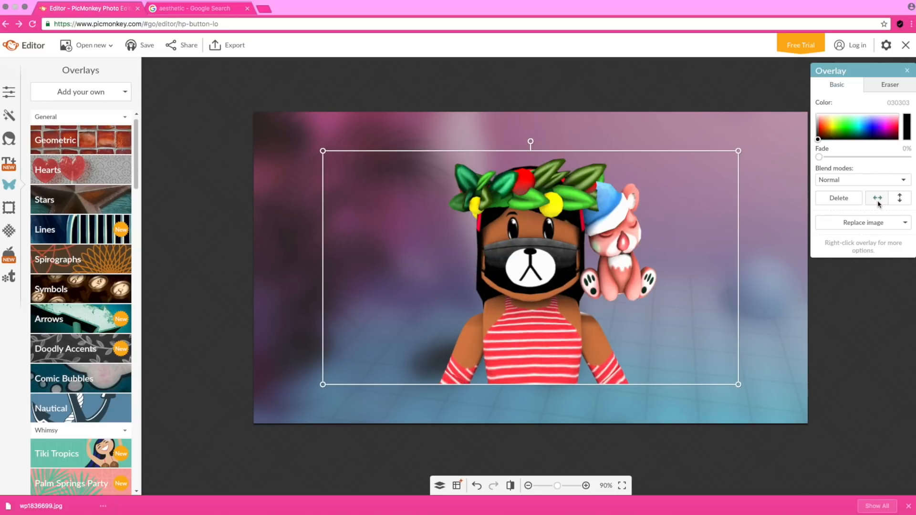
{"action": "left_click", "coordinate": [900, 199]}
{"action": "left_click", "coordinate": [902, 200]}
{"action": "left_click", "coordinate": [901, 199]}
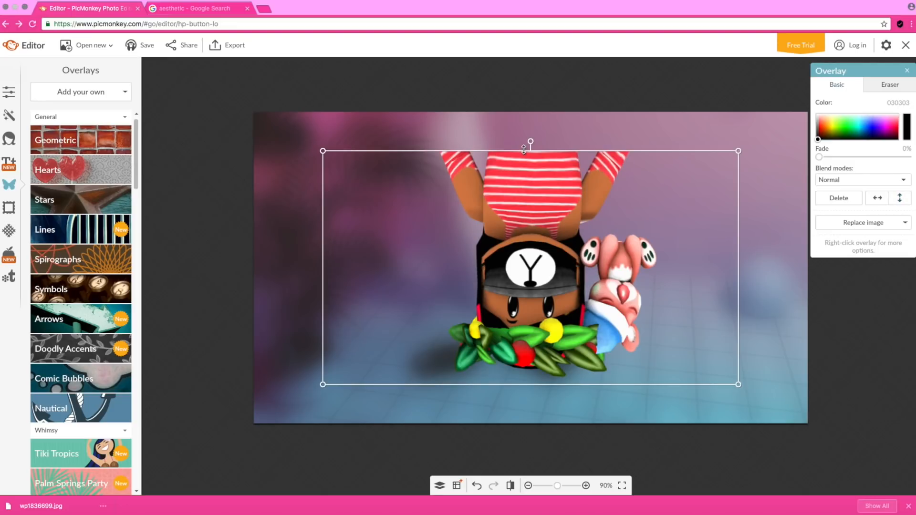
{"action": "mouse_move", "coordinate": [540, 210]}
{"action": "left_mouse_down"}
{"action": "mouse_move", "coordinate": [549, 168]}
{"action": "mouse_move", "coordinate": [549, 195]}
{"action": "left_mouse_up"}
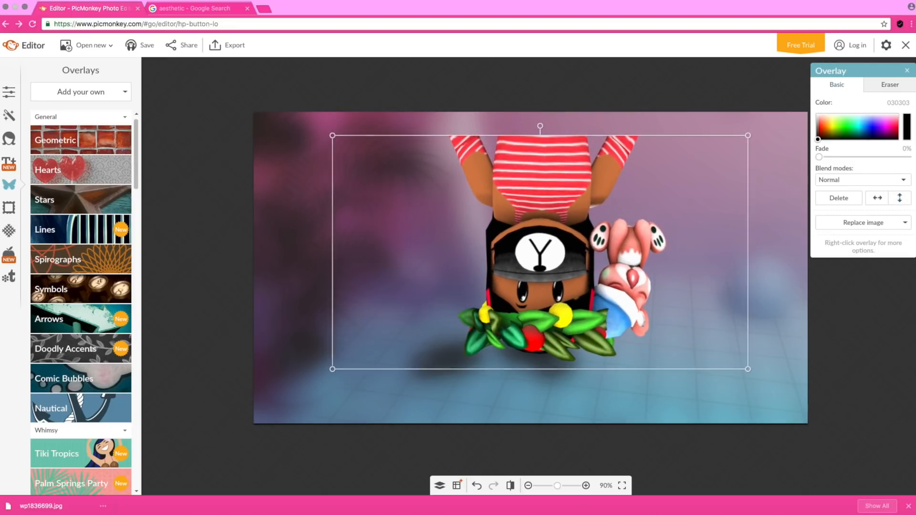
{"action": "left_click", "coordinate": [899, 200]}
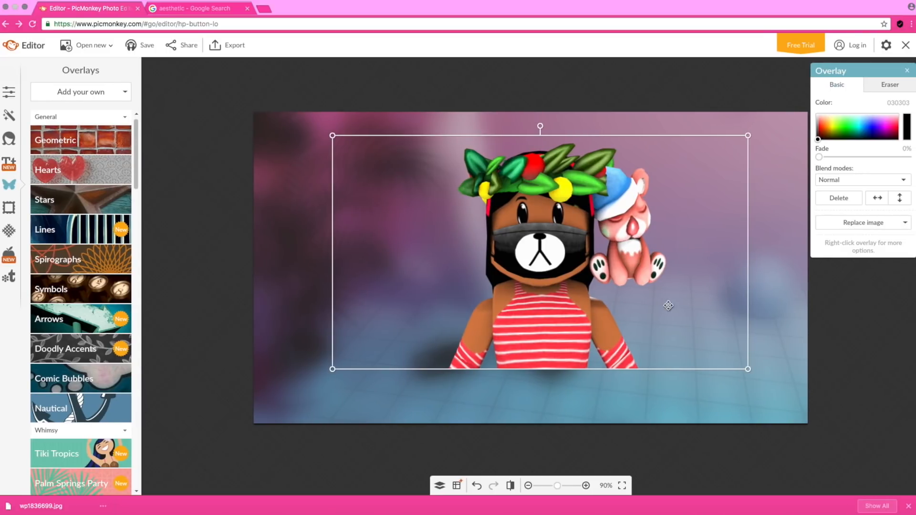
Step: Enlarge the character overlay and move it into the lower-left of the canvas, with its cut-off base aligned to the canvas's bottom edge
{"action": "left_click_drag", "start_coordinate": [747, 368], "coordinate": [830, 415]}
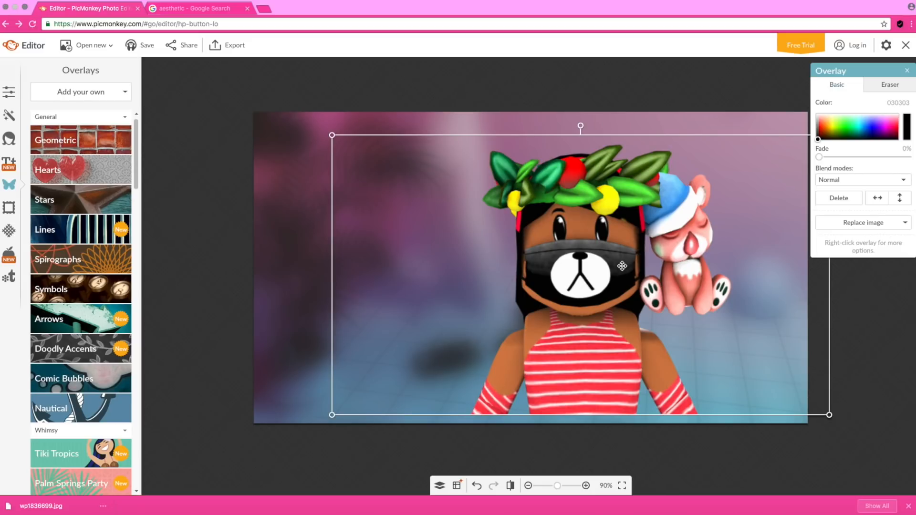
{"action": "left_click_drag", "start_coordinate": [623, 266], "coordinate": [413, 388]}
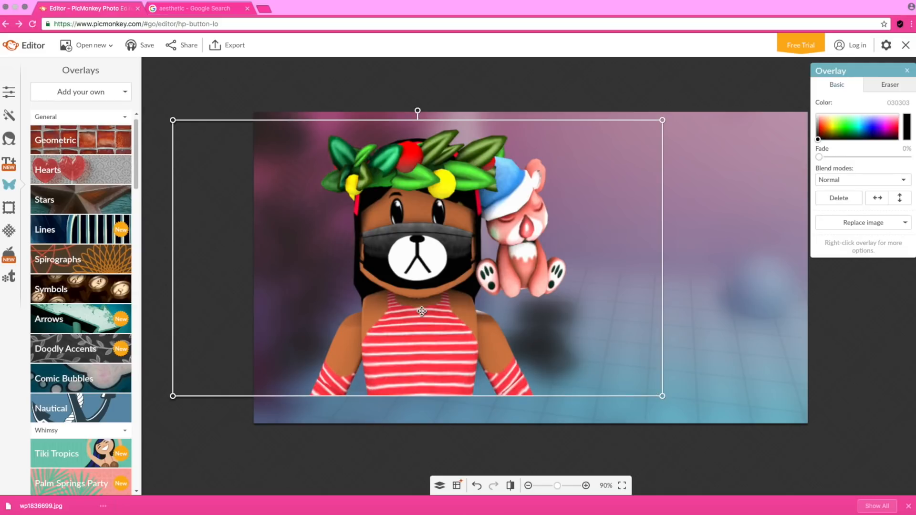
{"action": "left_click", "coordinate": [696, 319]}
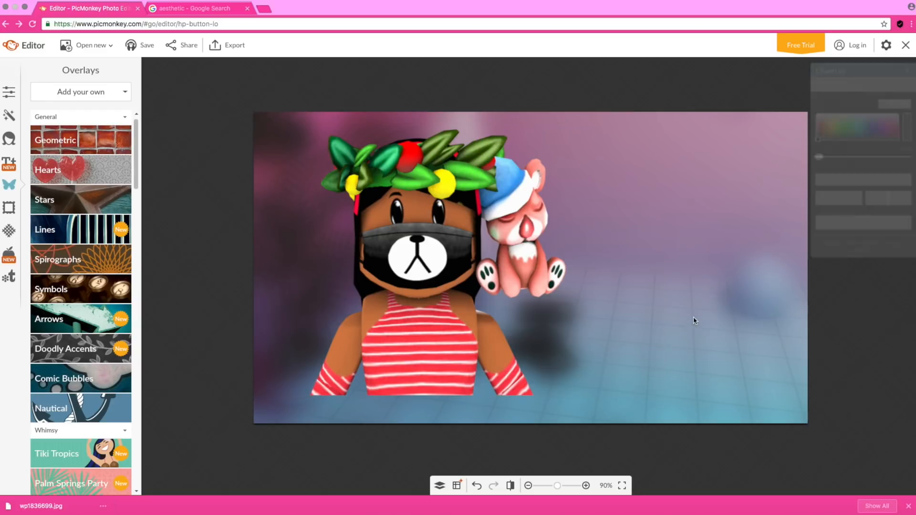
{"action": "left_click", "coordinate": [441, 344]}
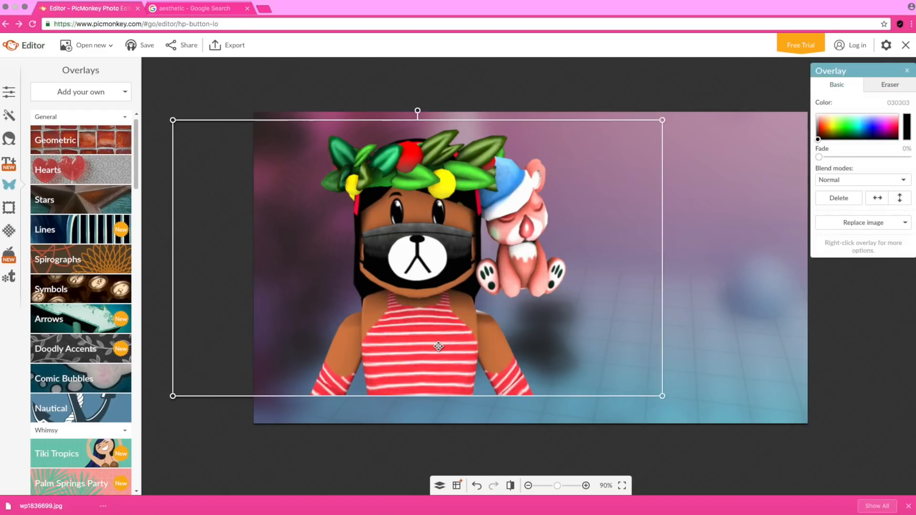
{"action": "left_click_drag", "start_coordinate": [662, 396], "coordinate": [734, 448]}
{"action": "left_click_drag", "start_coordinate": [494, 380], "coordinate": [419, 364]}
{"action": "left_click", "coordinate": [842, 430]}
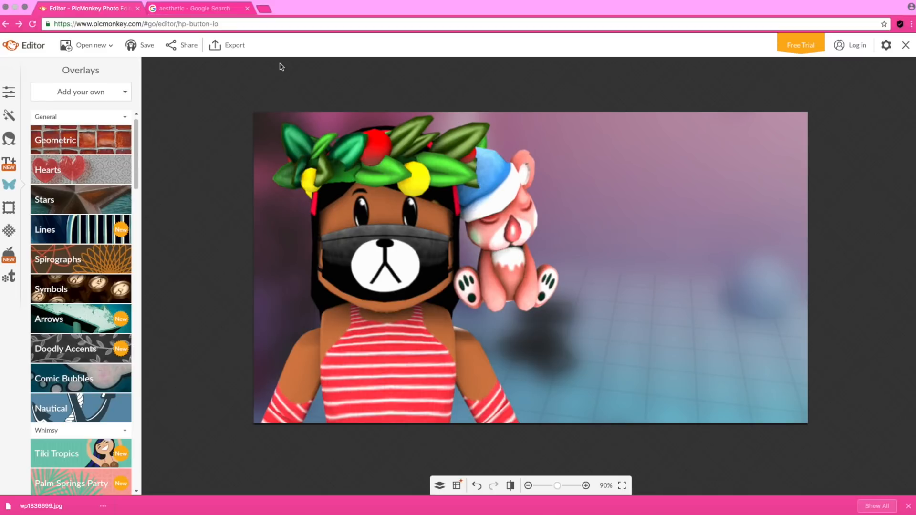
Step: Search Google Images for "roblox faces png" in a new browser tab
{"action": "key", "text": "super+t"}
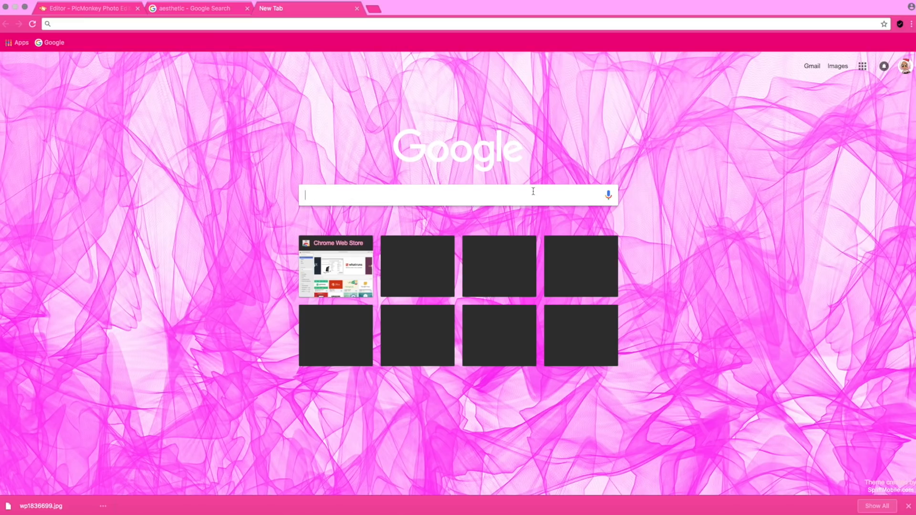
{"action": "type", "text": "roblox faces png"}
{"action": "key", "text": "Return"}
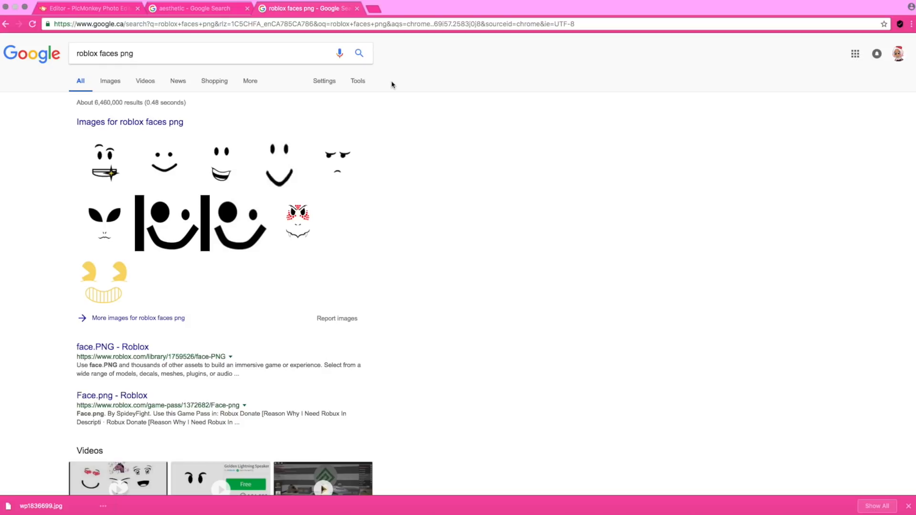
{"action": "left_click", "coordinate": [121, 85]}
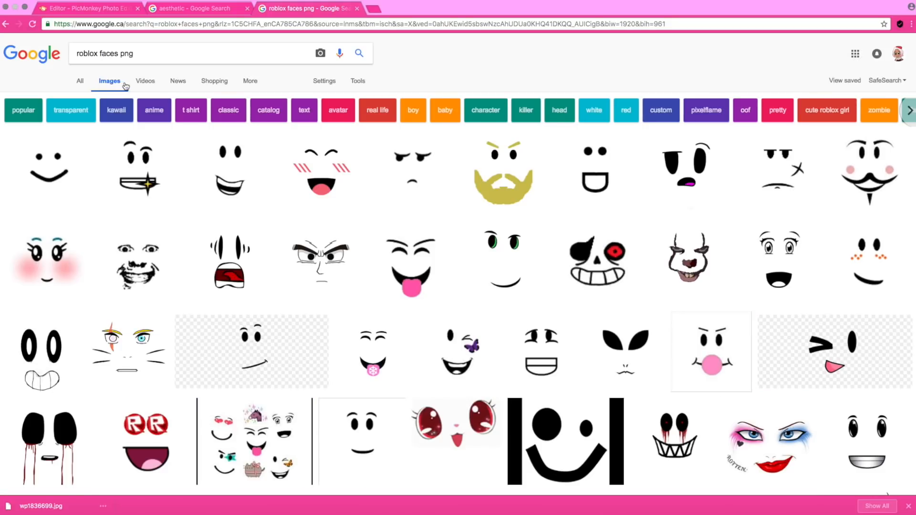
Step: Preview the Super Super Happy Face, Prankster and Freckled Cheeks images among the search results
{"action": "left_click", "coordinate": [316, 168]}
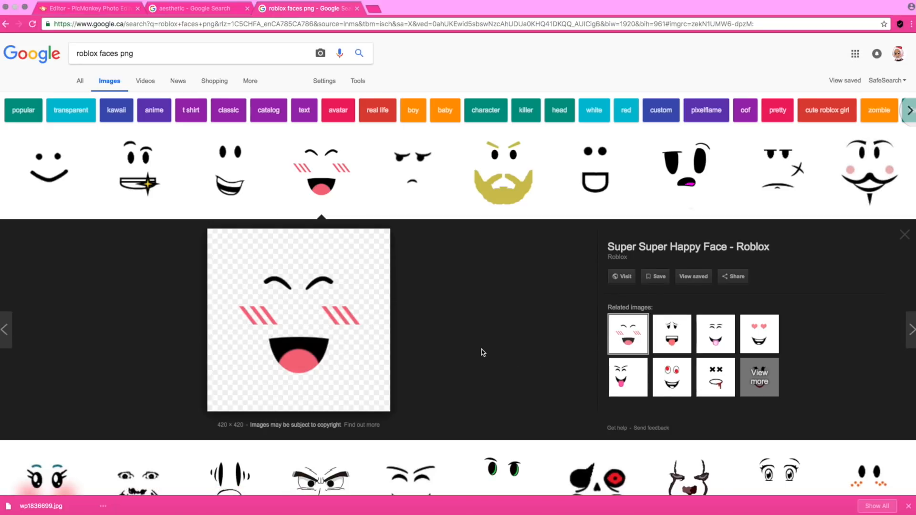
{"action": "scroll", "coordinate": [483, 352], "scroll_direction": "down", "scroll_amount": 1}
{"action": "scroll", "coordinate": [483, 350], "scroll_direction": "up", "scroll_amount": 1}
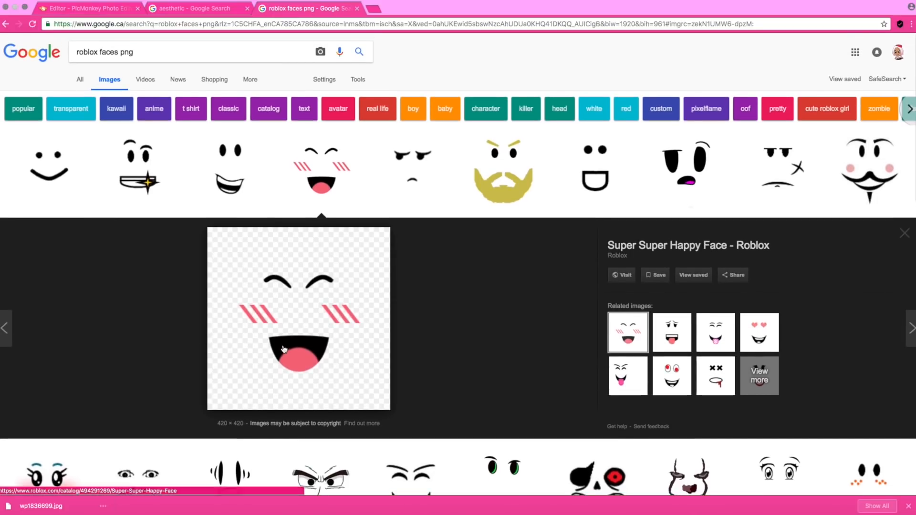
{"action": "left_click", "coordinate": [904, 236]}
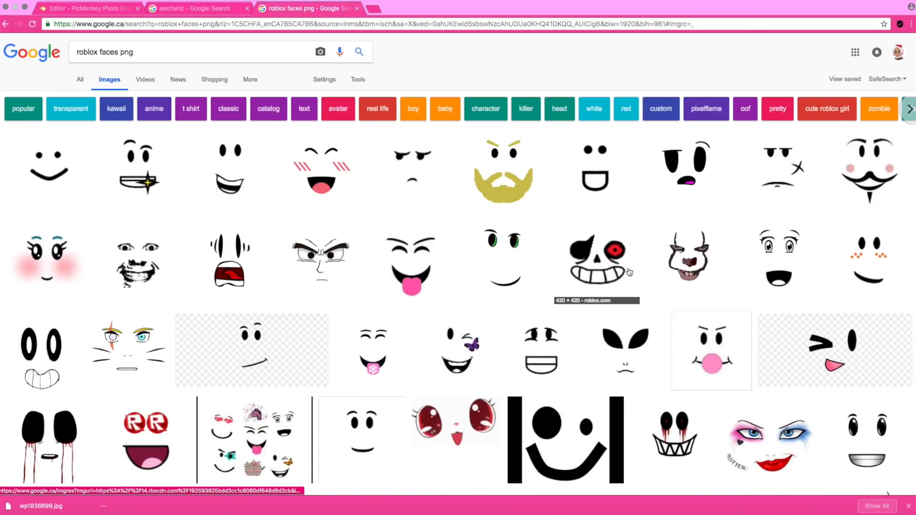
{"action": "left_click", "coordinate": [422, 286]}
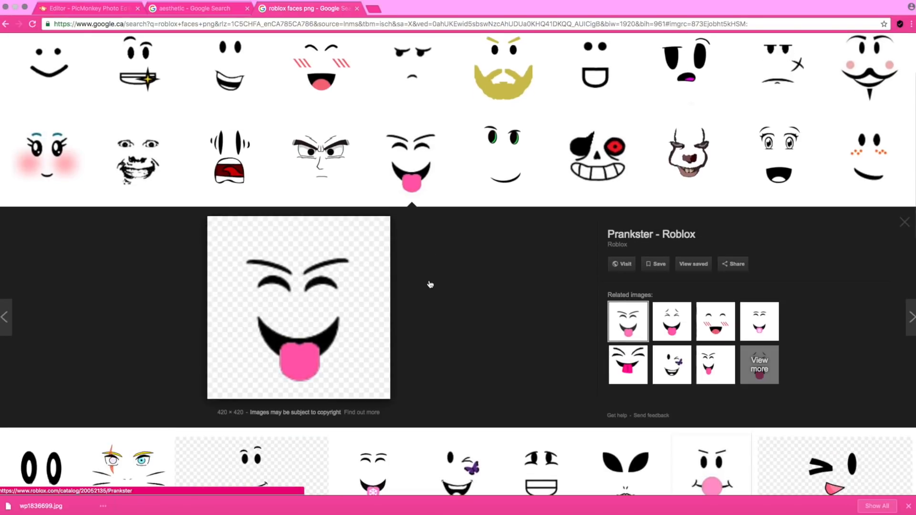
{"action": "left_click", "coordinate": [904, 222]}
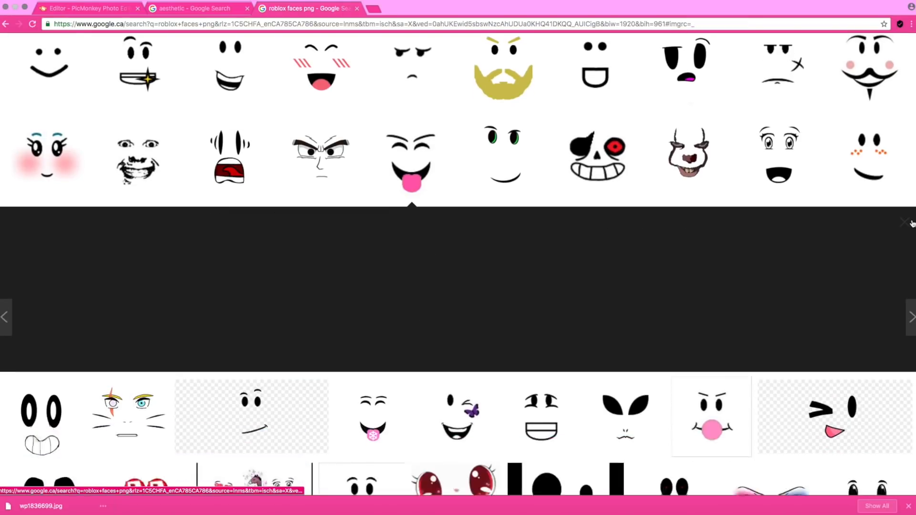
{"action": "left_click", "coordinate": [885, 158]}
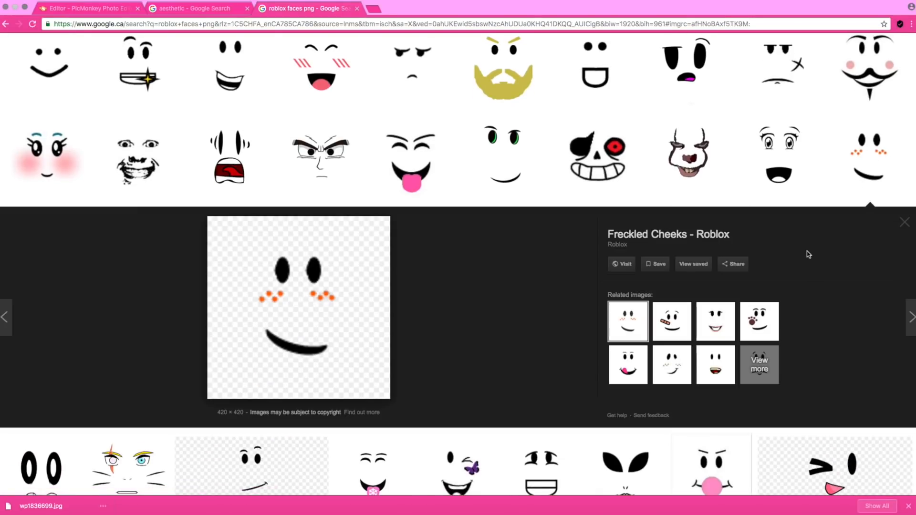
{"action": "left_click", "coordinate": [908, 222]}
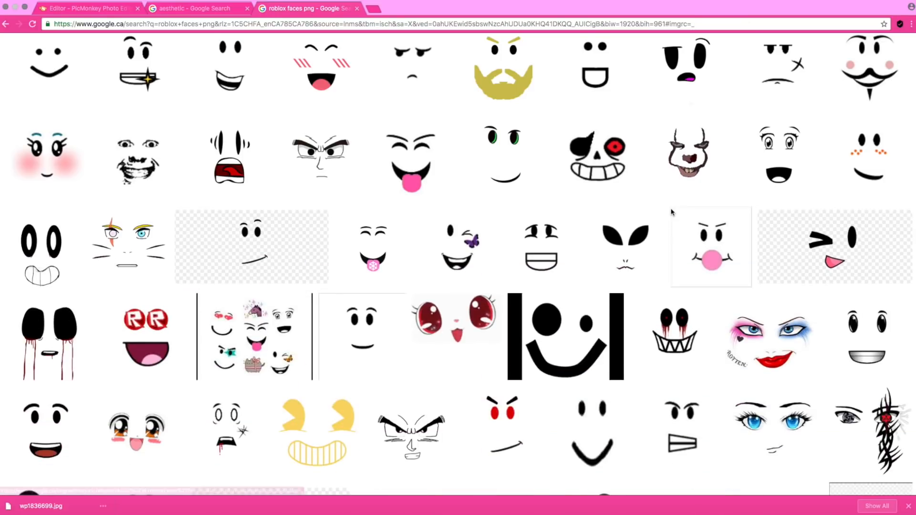
Step: Browse more of the face results, previewing the Pennywise, Super Super Happy and Confused faces, and close the previews
{"action": "scroll", "coordinate": [703, 209], "scroll_direction": "up", "scroll_amount": 1}
{"action": "left_click", "coordinate": [704, 209]}
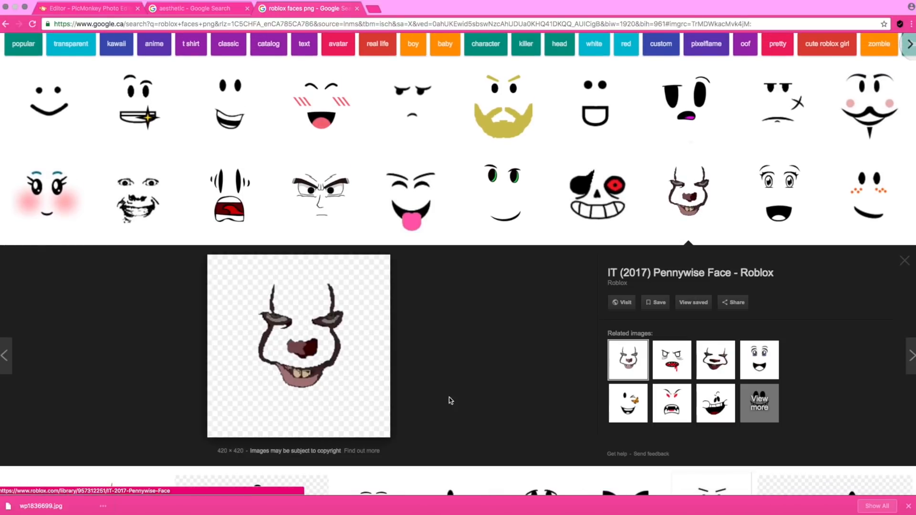
{"action": "left_click", "coordinate": [897, 264]}
{"action": "scroll", "coordinate": [697, 300], "scroll_direction": "down", "scroll_amount": 5}
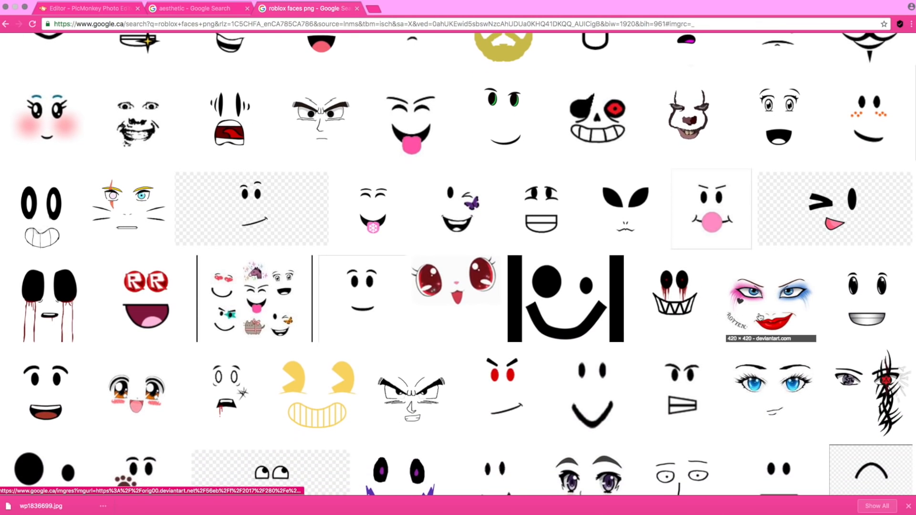
{"action": "scroll", "coordinate": [334, 287], "scroll_direction": "up", "scroll_amount": 7}
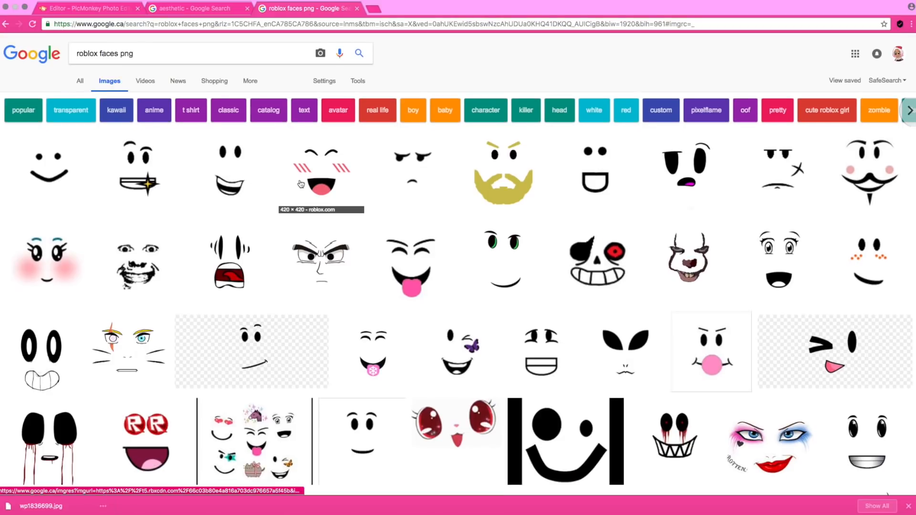
{"action": "left_click", "coordinate": [302, 184]}
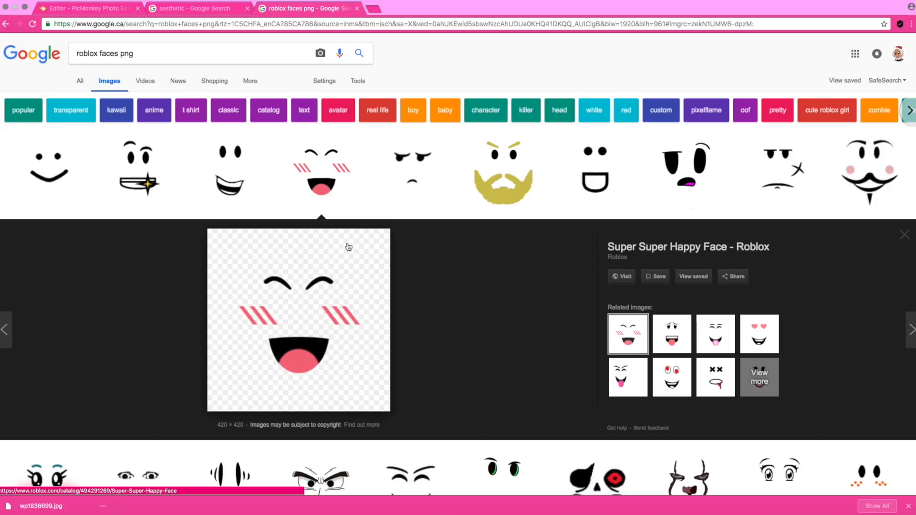
{"action": "left_click", "coordinate": [905, 237]}
{"action": "left_click", "coordinate": [687, 176]}
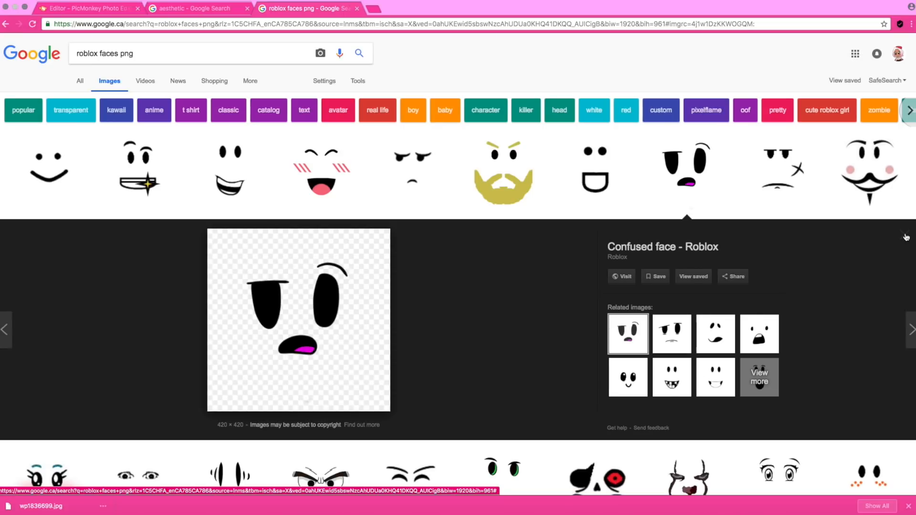
{"action": "left_click", "coordinate": [906, 238]}
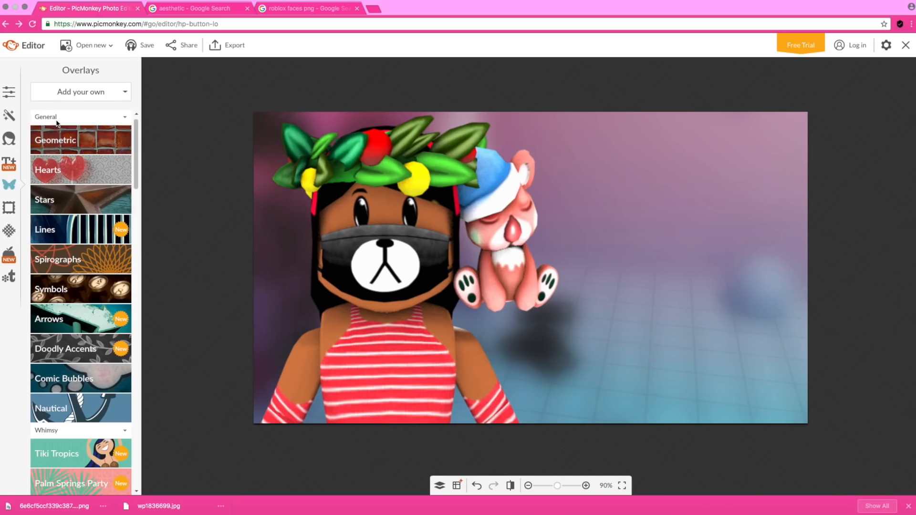
Step: Add the face PNG whose name begins with 6e6cf5ccf339c3 from the Desktop as an overlay
{"action": "left_click", "coordinate": [79, 90]}
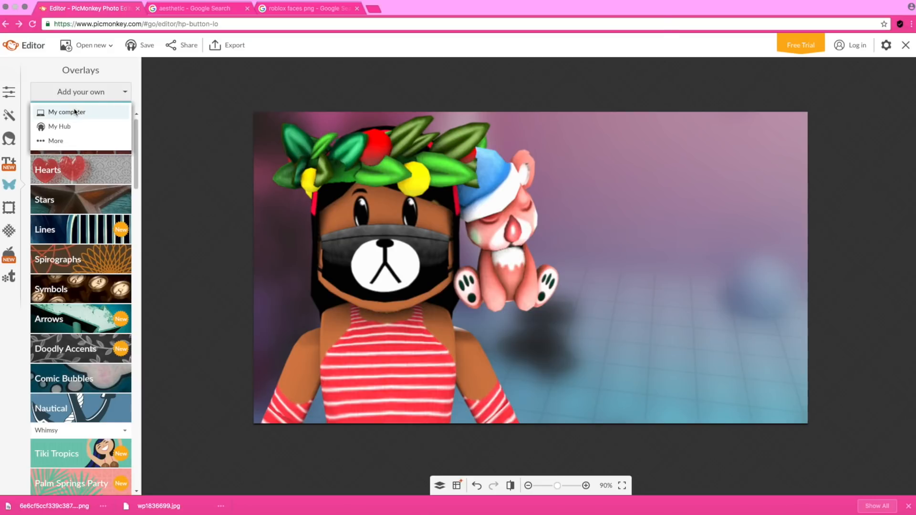
{"action": "left_click", "coordinate": [74, 112]}
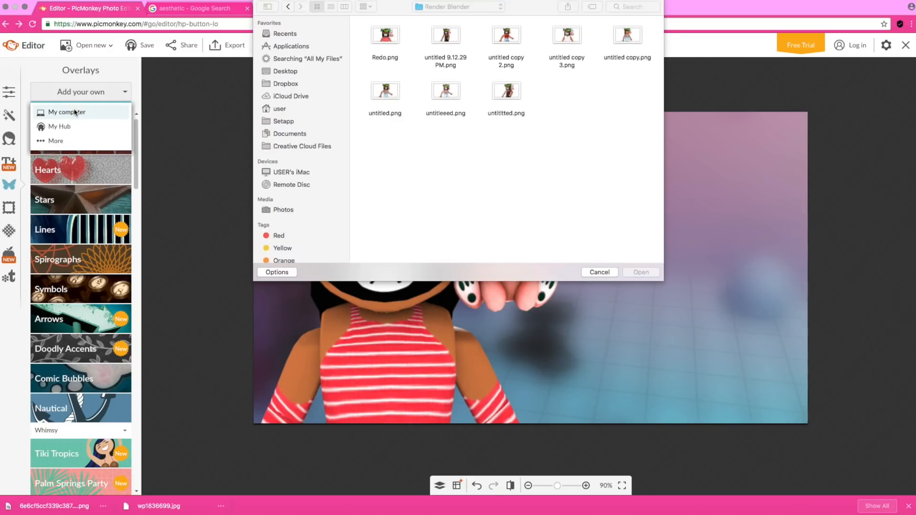
{"action": "left_click", "coordinate": [295, 72]}
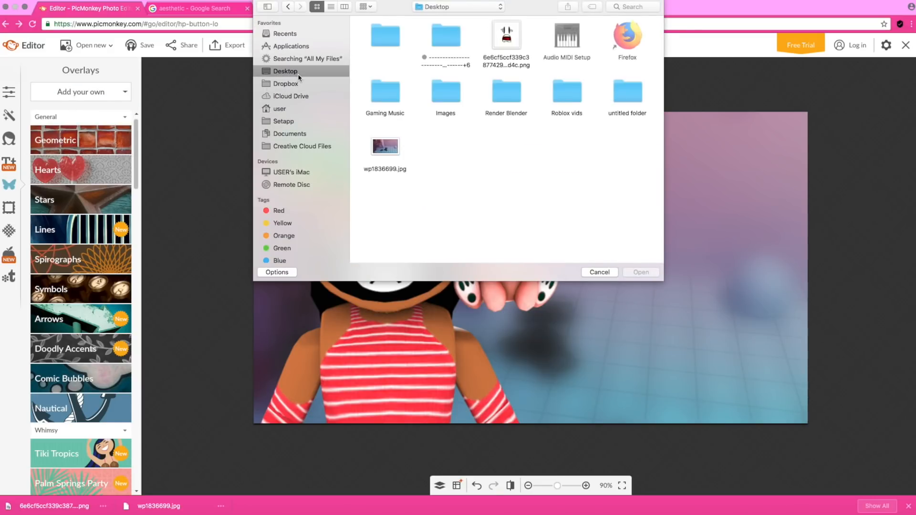
{"action": "left_click", "coordinate": [514, 44]}
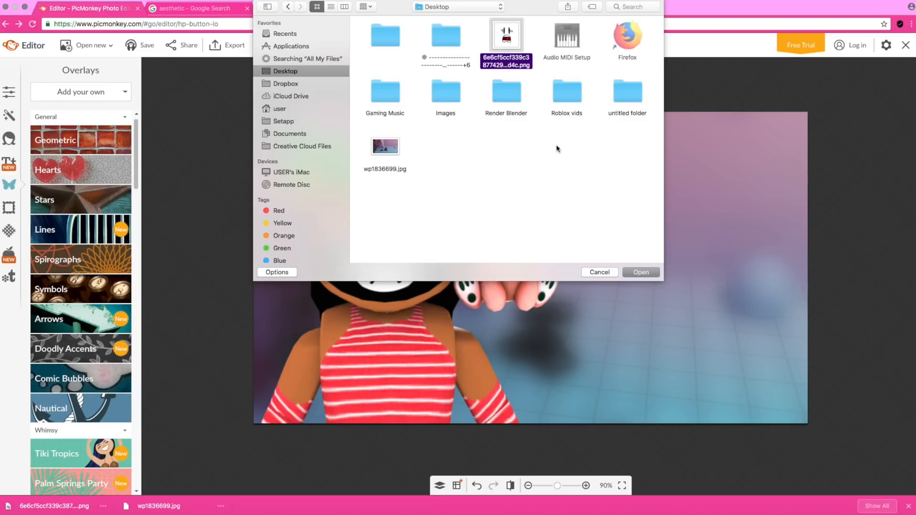
{"action": "left_click", "coordinate": [641, 273]}
Step: Try fitting the face overlay onto the character's face by moving and resizing it, and delete that overlay
{"action": "left_click_drag", "start_coordinate": [532, 299], "coordinate": [379, 266]}
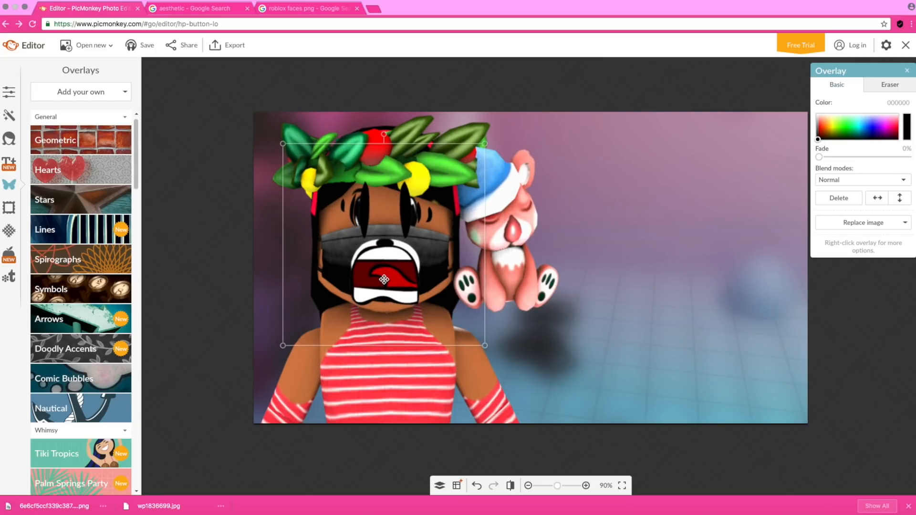
{"action": "left_click_drag", "start_coordinate": [283, 143], "coordinate": [393, 254]}
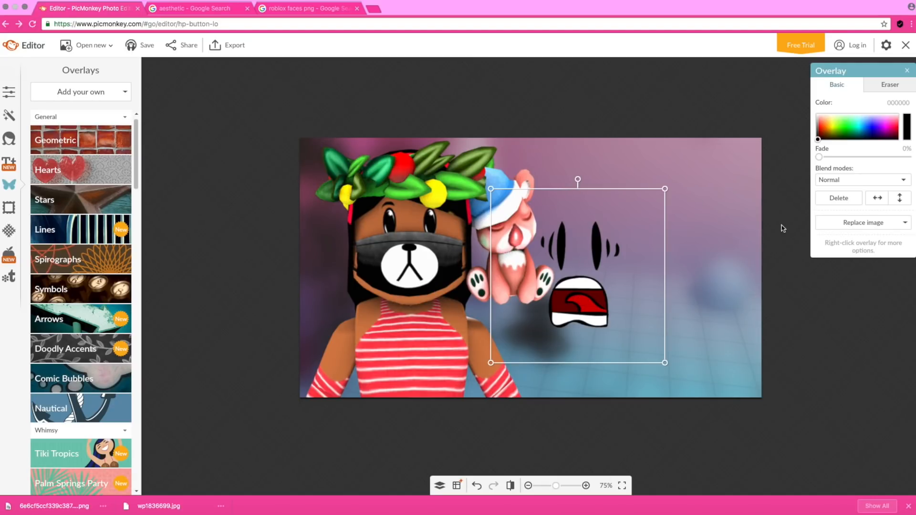
{"action": "left_click", "coordinate": [835, 199]}
Step: Start the Draw effect on the canvas and set its brush color to white (ffffff)
{"action": "left_click", "coordinate": [559, 485]}
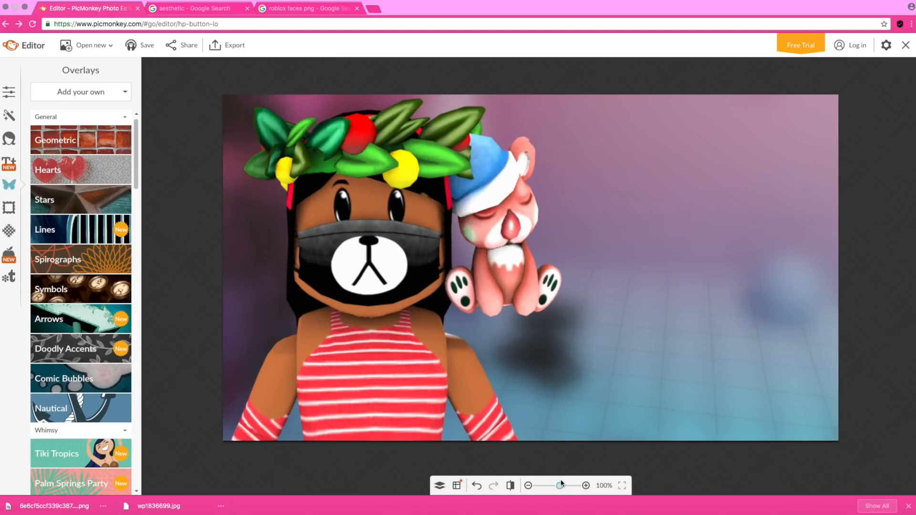
{"action": "left_click", "coordinate": [9, 115]}
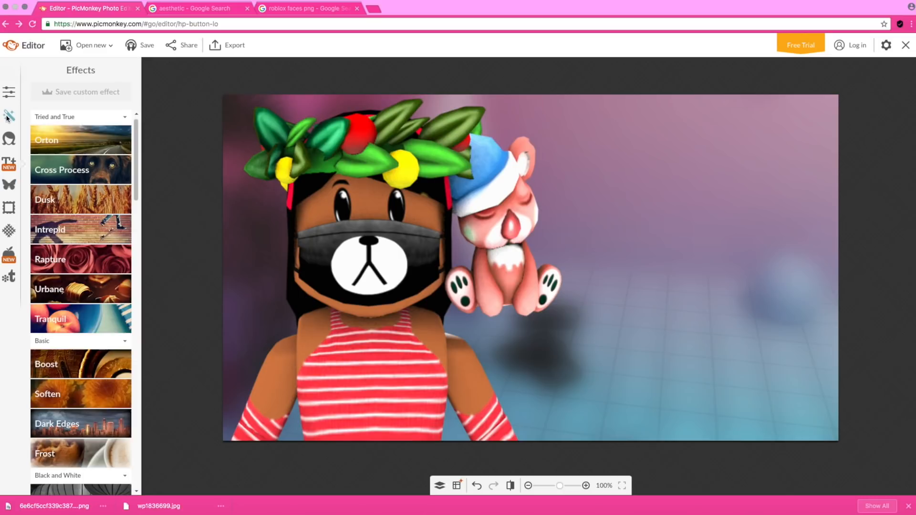
{"action": "scroll", "coordinate": [126, 350], "scroll_direction": "down", "scroll_amount": 15}
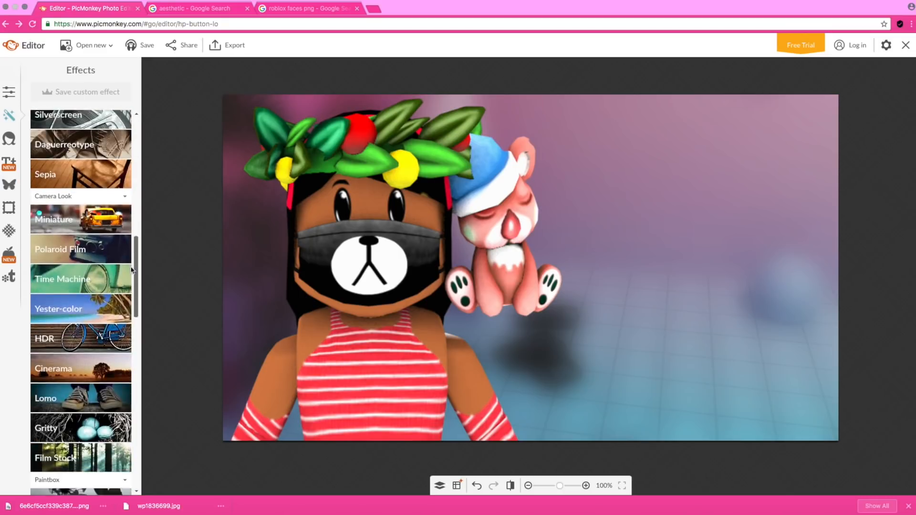
{"action": "scroll", "coordinate": [125, 350], "scroll_direction": "down", "scroll_amount": 10}
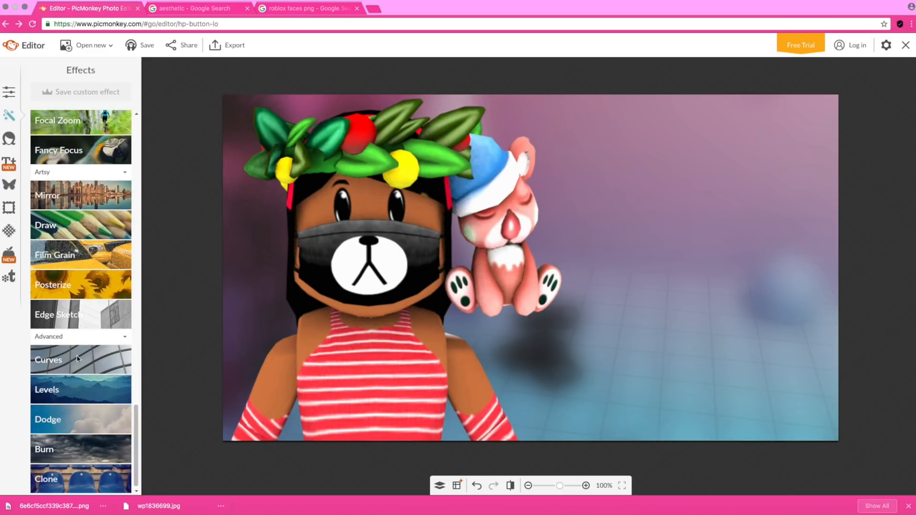
{"action": "left_click", "coordinate": [110, 220]}
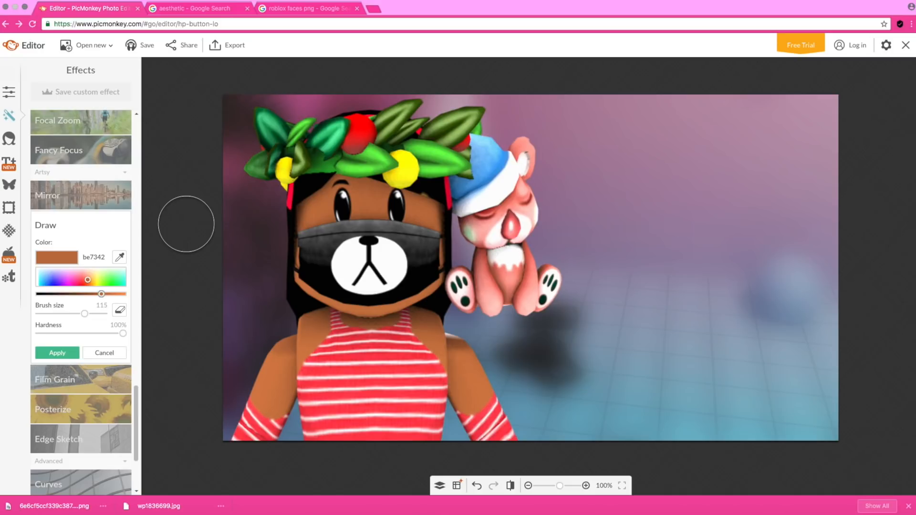
{"action": "mouse_move", "coordinate": [87, 280]}
{"action": "left_mouse_down"}
{"action": "mouse_move", "coordinate": [45, 279]}
{"action": "mouse_move", "coordinate": [15, 297]}
{"action": "left_mouse_up"}
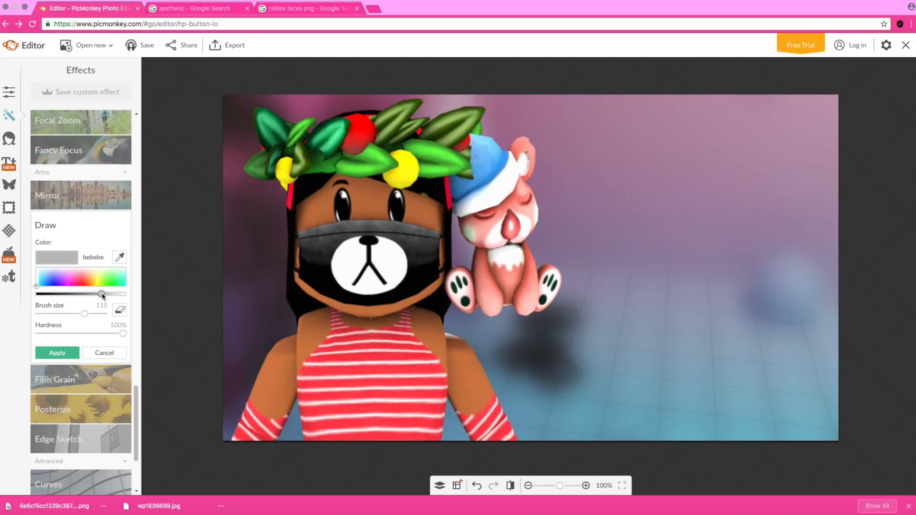
{"action": "left_click_drag", "start_coordinate": [102, 294], "coordinate": [135, 299]}
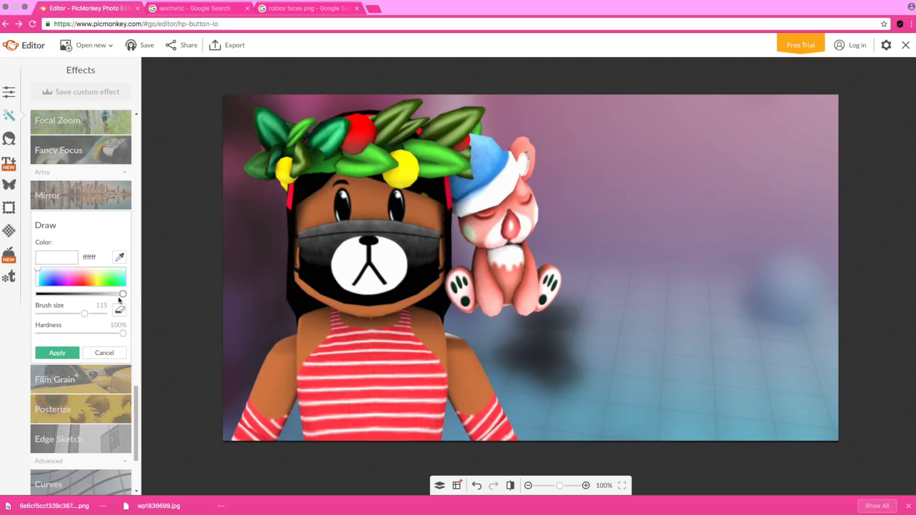
Step: Try white strokes at 0% and 100% hardness on the background beside the character, and undo both
{"action": "mouse_move", "coordinate": [123, 334]}
{"action": "left_mouse_down"}
{"action": "mouse_move", "coordinate": [98, 329]}
{"action": "mouse_move", "coordinate": [30, 347]}
{"action": "left_mouse_up"}
{"action": "mouse_move", "coordinate": [665, 197]}
{"action": "left_mouse_down"}
{"action": "mouse_move", "coordinate": [637, 394]}
{"action": "mouse_move", "coordinate": [637, 311]}
{"action": "mouse_move", "coordinate": [664, 217]}
{"action": "left_mouse_up"}
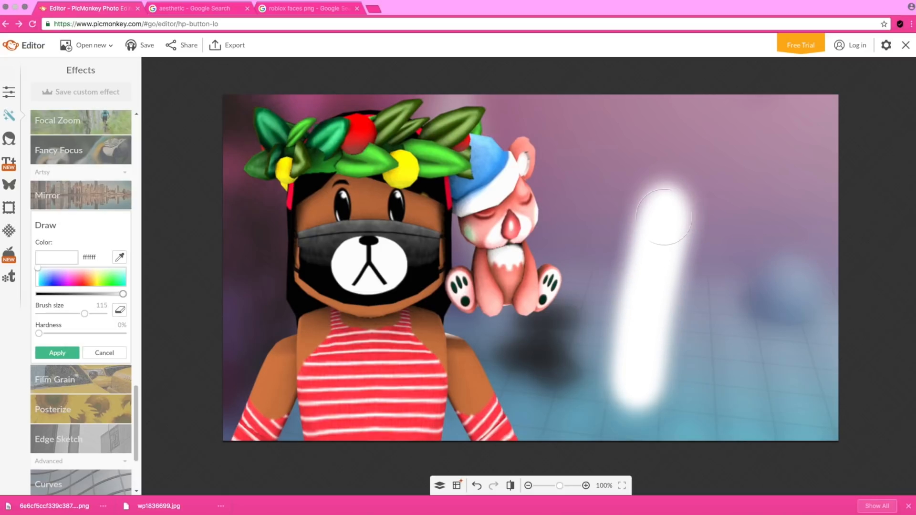
{"action": "left_click_drag", "start_coordinate": [38, 334], "coordinate": [138, 340]}
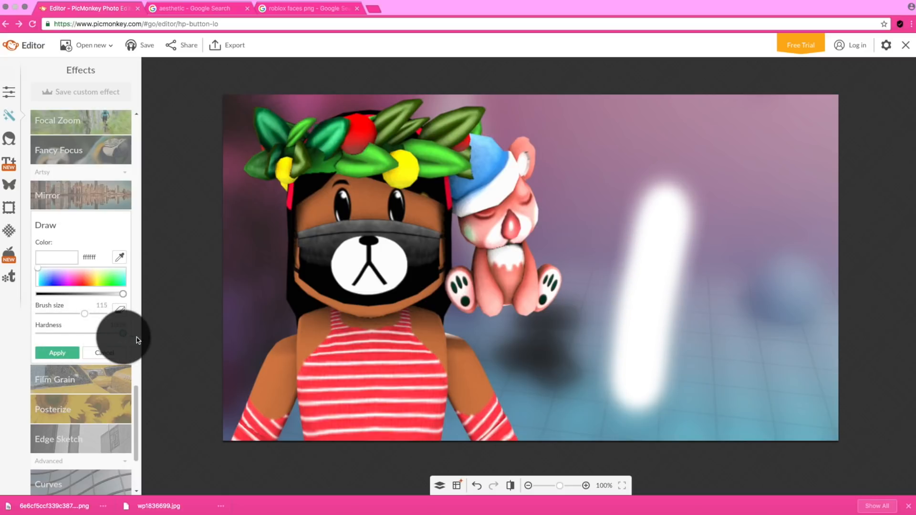
{"action": "left_click_drag", "start_coordinate": [763, 211], "coordinate": [774, 379]}
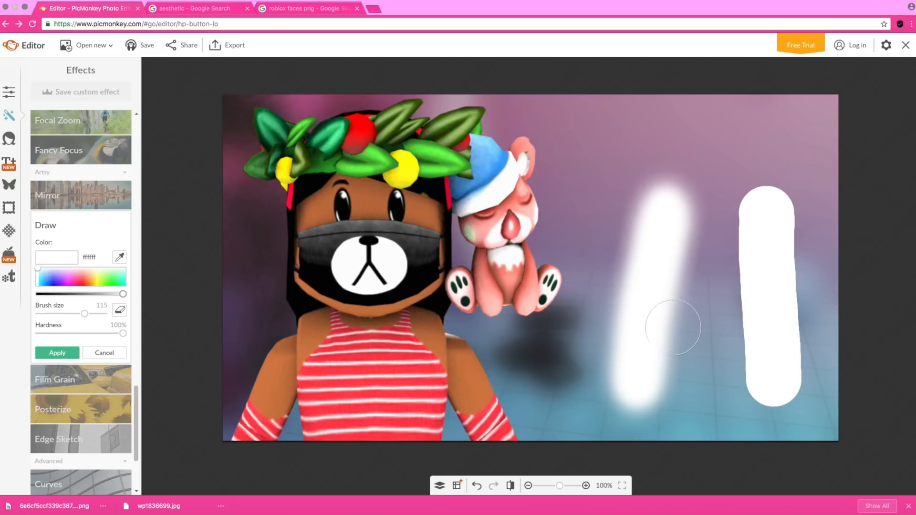
{"action": "left_click", "coordinate": [476, 488]}
{"action": "left_click", "coordinate": [477, 487]}
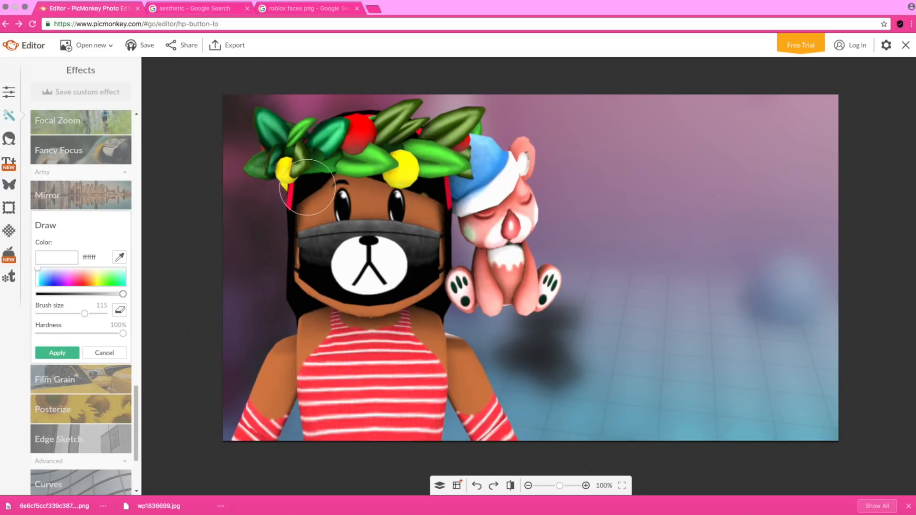
{"action": "left_click", "coordinate": [306, 193]}
{"action": "mouse_move", "coordinate": [307, 193]}
{"action": "left_mouse_down"}
{"action": "mouse_move", "coordinate": [309, 303]}
{"action": "mouse_move", "coordinate": [322, 315]}
{"action": "left_mouse_up"}
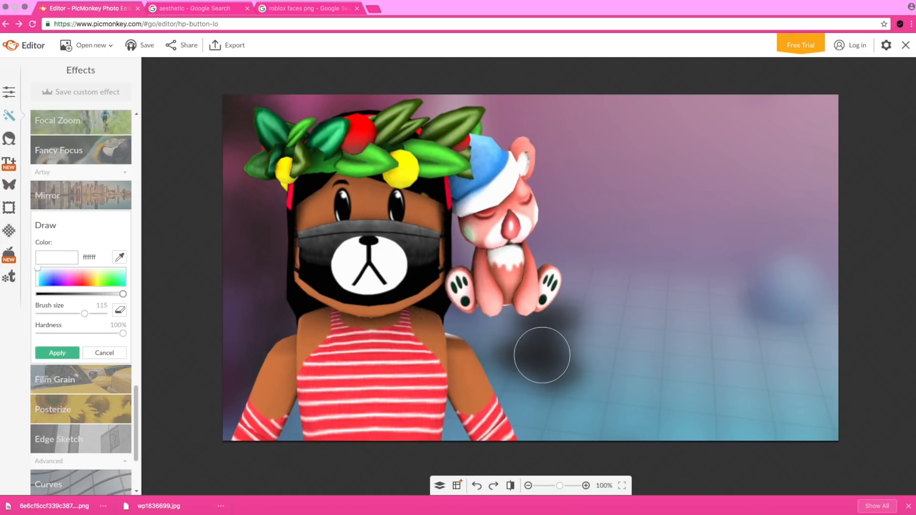
Step: Set the brush hardness to 0% and return its color to white (ffffff) after trying and undoing a pink stroke
{"action": "left_click_drag", "start_coordinate": [123, 334], "coordinate": [36, 337]}
{"action": "left_click", "coordinate": [106, 276]}
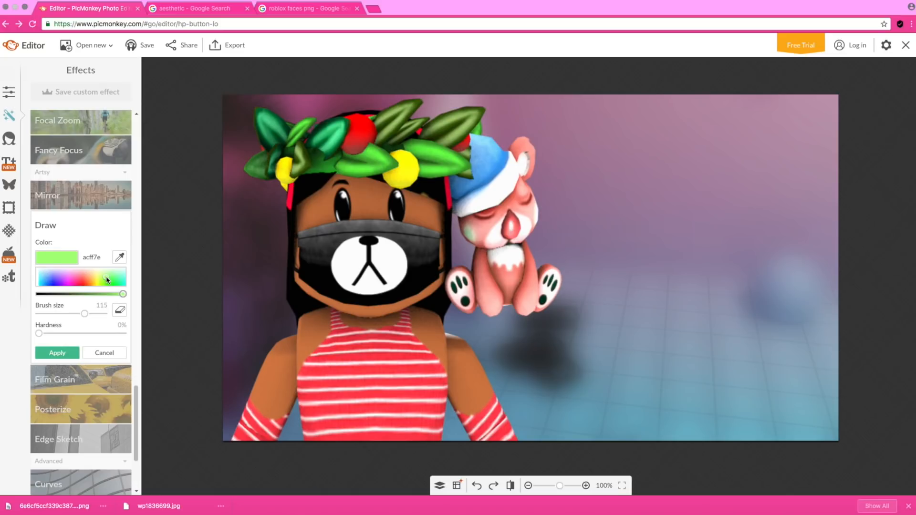
{"action": "left_click", "coordinate": [71, 278]}
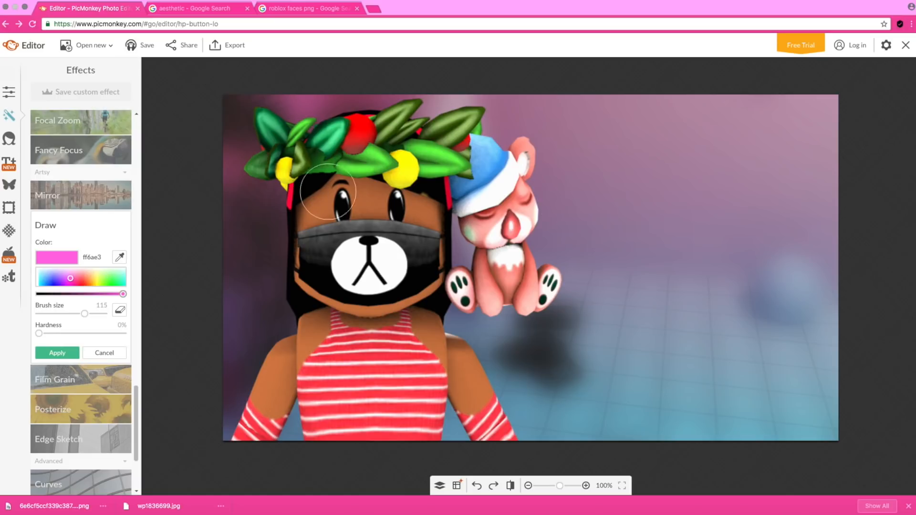
{"action": "left_click_drag", "start_coordinate": [659, 195], "coordinate": [638, 347]}
{"action": "key", "text": "super+z"}
{"action": "left_click_drag", "start_coordinate": [72, 279], "coordinate": [20, 301]}
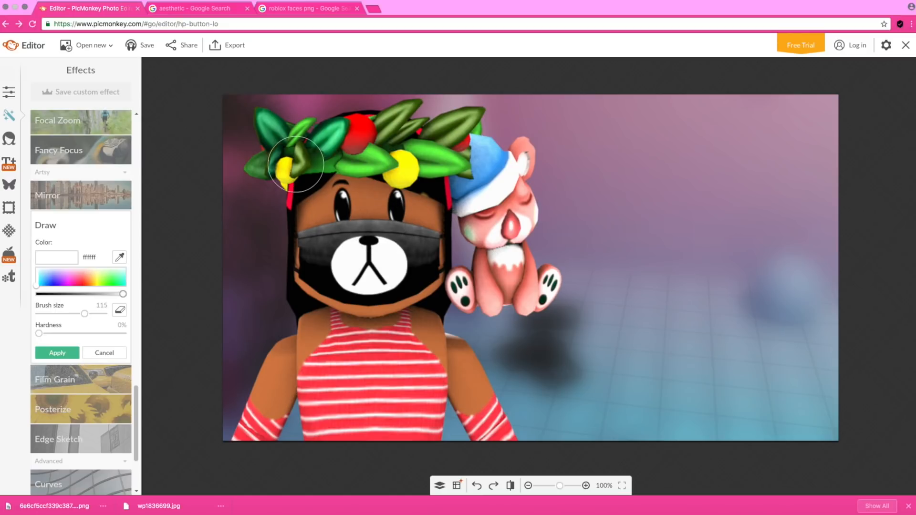
Step: Paint a soft white glow behind the outline of the character's hair, arms and torso with the brush size at 115
{"action": "left_click_drag", "start_coordinate": [85, 313], "coordinate": [133, 311]}
{"action": "left_click", "coordinate": [84, 314]}
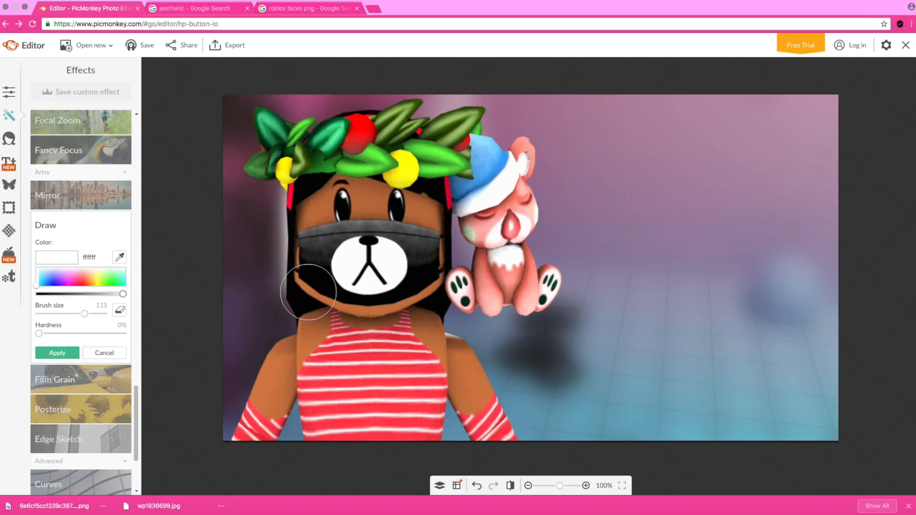
{"action": "mouse_move", "coordinate": [309, 293]}
{"action": "left_mouse_down"}
{"action": "mouse_move", "coordinate": [250, 446]}
{"action": "mouse_move", "coordinate": [307, 410]}
{"action": "mouse_move", "coordinate": [324, 424]}
{"action": "mouse_move", "coordinate": [323, 467]}
{"action": "left_mouse_up"}
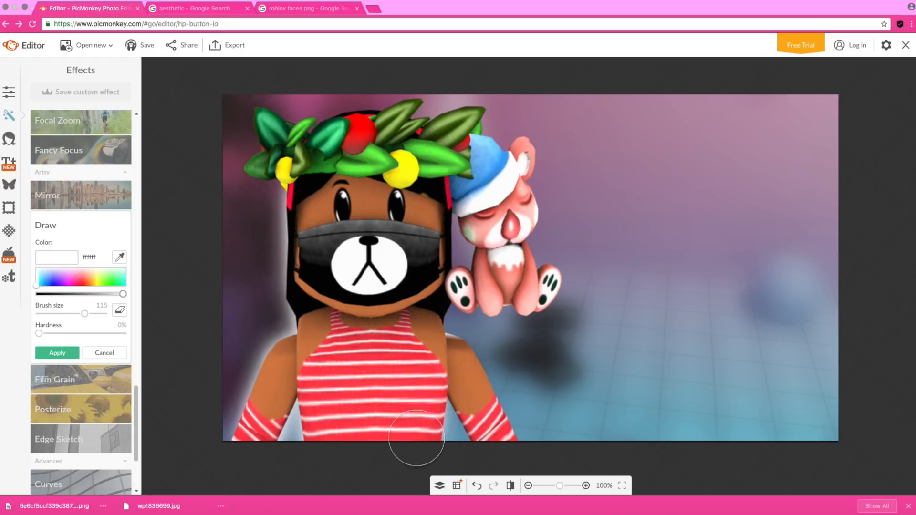
{"action": "left_click_drag", "start_coordinate": [466, 380], "coordinate": [469, 389]}
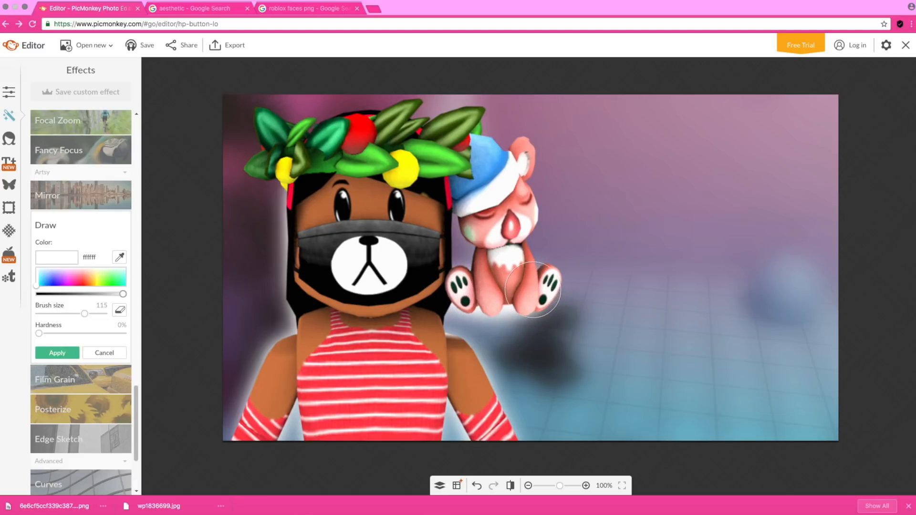
Step: Extend the white glow around the shoulder pet and the leaf crown, and apply the drawing
{"action": "mouse_move", "coordinate": [537, 284]}
{"action": "left_mouse_down"}
{"action": "mouse_move", "coordinate": [512, 270]}
{"action": "mouse_move", "coordinate": [514, 218]}
{"action": "left_mouse_up"}
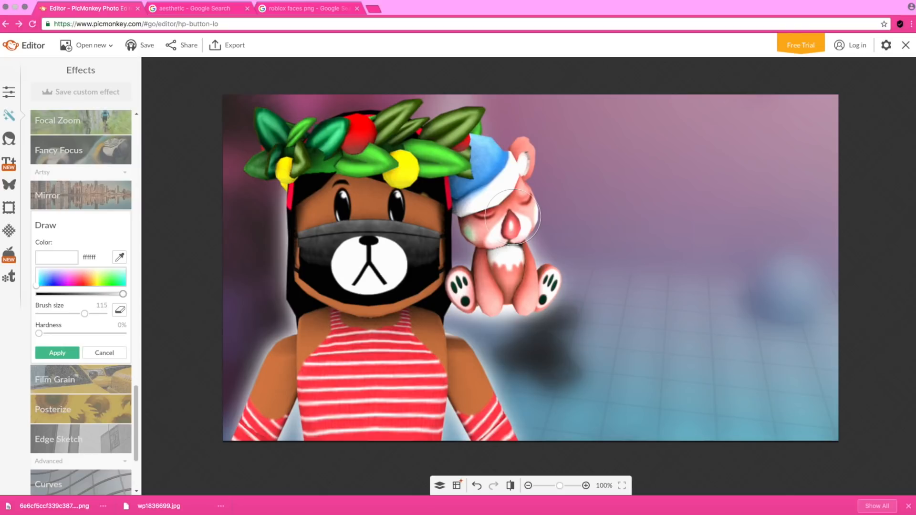
{"action": "left_click", "coordinate": [516, 216]}
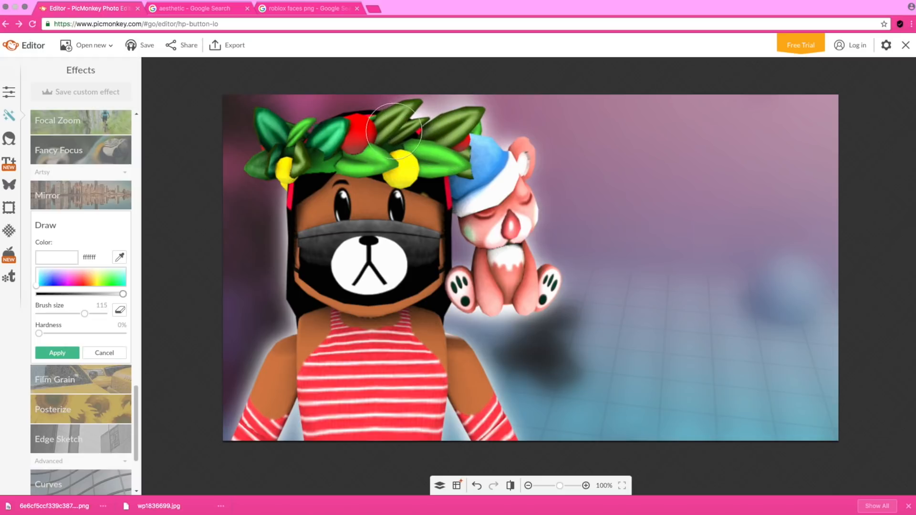
{"action": "left_click", "coordinate": [305, 140]}
{"action": "left_click", "coordinate": [265, 127]}
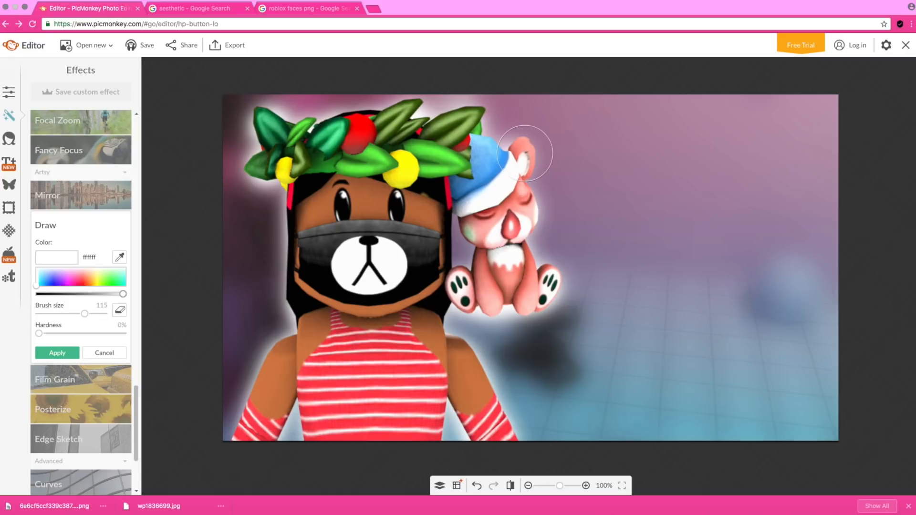
{"action": "left_click_drag", "start_coordinate": [560, 486], "coordinate": [555, 484]}
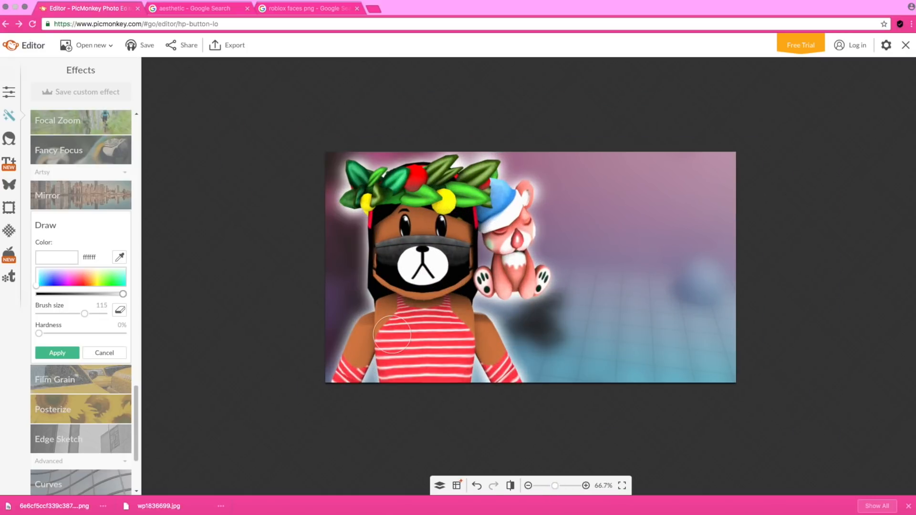
{"action": "left_click", "coordinate": [53, 354]}
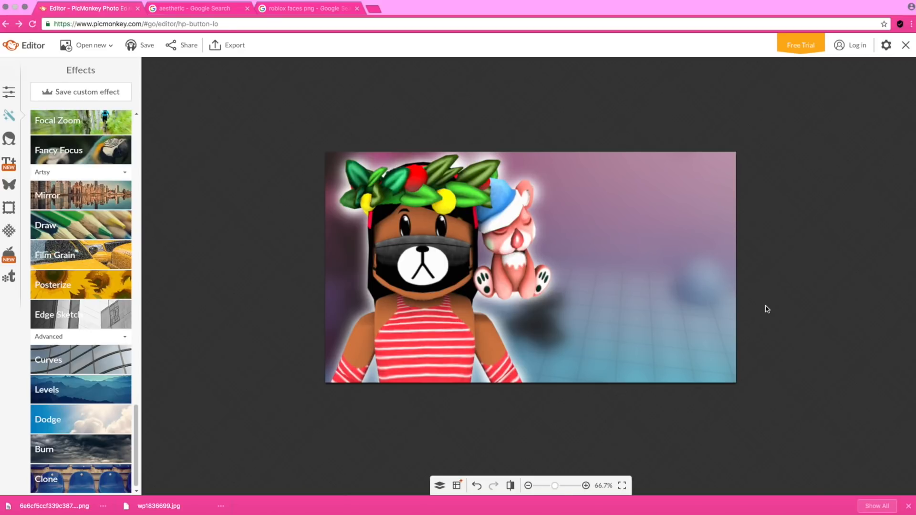
Step: Nudge the Redo character layer slightly down and to the right, and merge it into the background
{"action": "left_click_drag", "start_coordinate": [555, 485], "coordinate": [559, 485]}
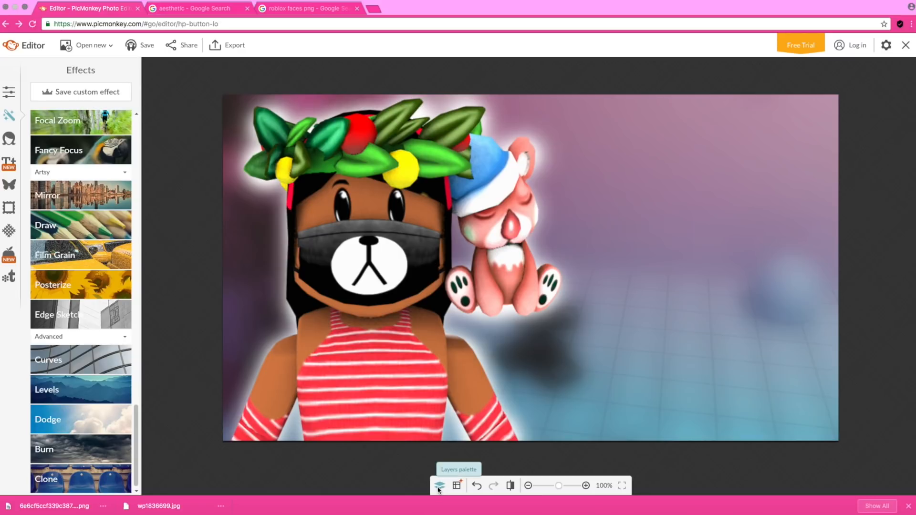
{"action": "left_click", "coordinate": [439, 486]}
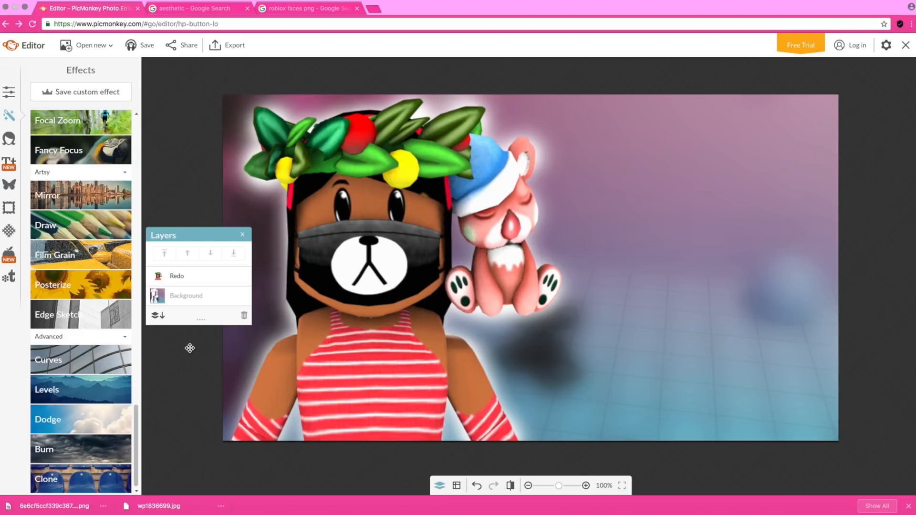
{"action": "left_click", "coordinate": [200, 277]}
{"action": "mouse_move", "coordinate": [345, 281]}
{"action": "left_mouse_down"}
{"action": "mouse_move", "coordinate": [665, 276]}
{"action": "mouse_move", "coordinate": [359, 285]}
{"action": "mouse_move", "coordinate": [351, 256]}
{"action": "mouse_move", "coordinate": [449, 277]}
{"action": "mouse_move", "coordinate": [385, 312]}
{"action": "mouse_move", "coordinate": [440, 279]}
{"action": "mouse_move", "coordinate": [336, 272]}
{"action": "mouse_move", "coordinate": [331, 290]}
{"action": "left_mouse_up"}
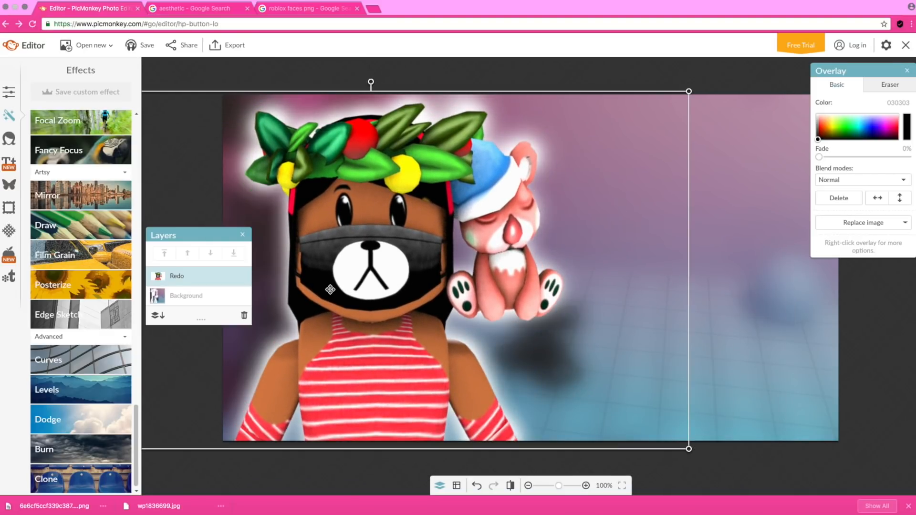
{"action": "left_click", "coordinate": [477, 486]}
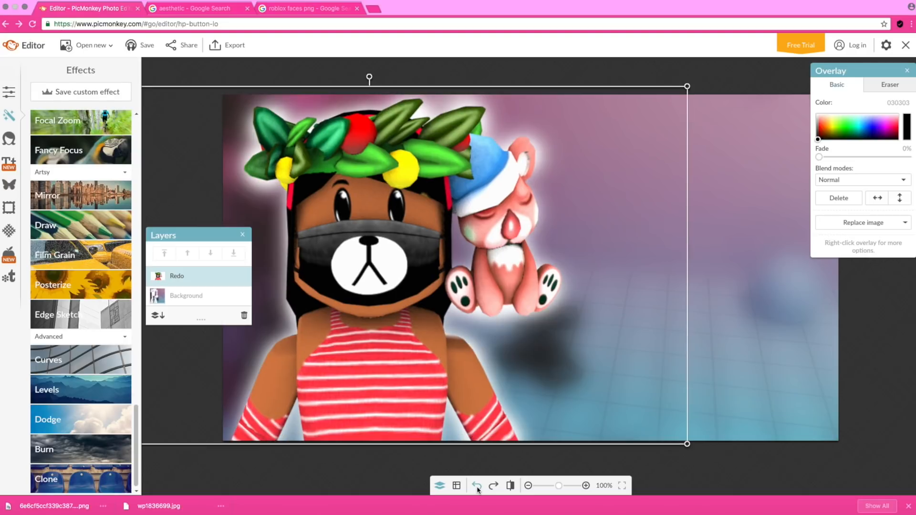
{"action": "left_click", "coordinate": [494, 486]}
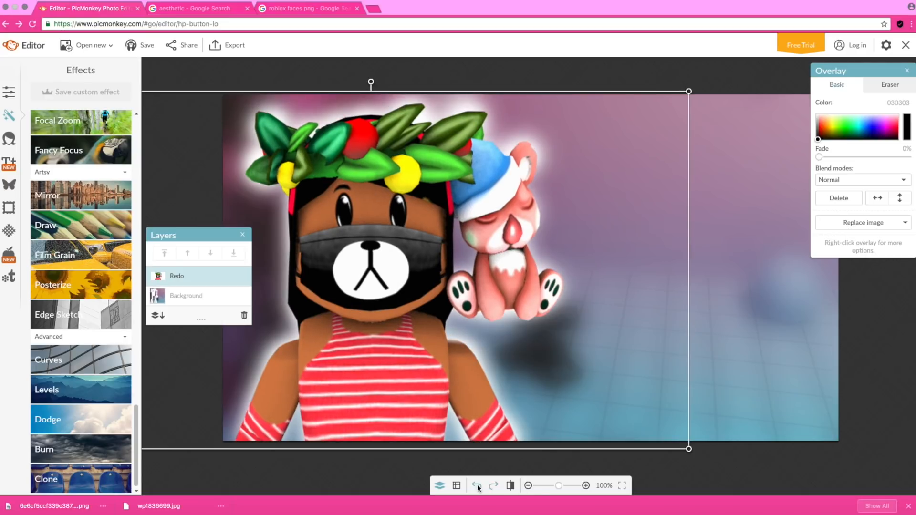
{"action": "left_click_drag", "start_coordinate": [375, 282], "coordinate": [376, 282]}
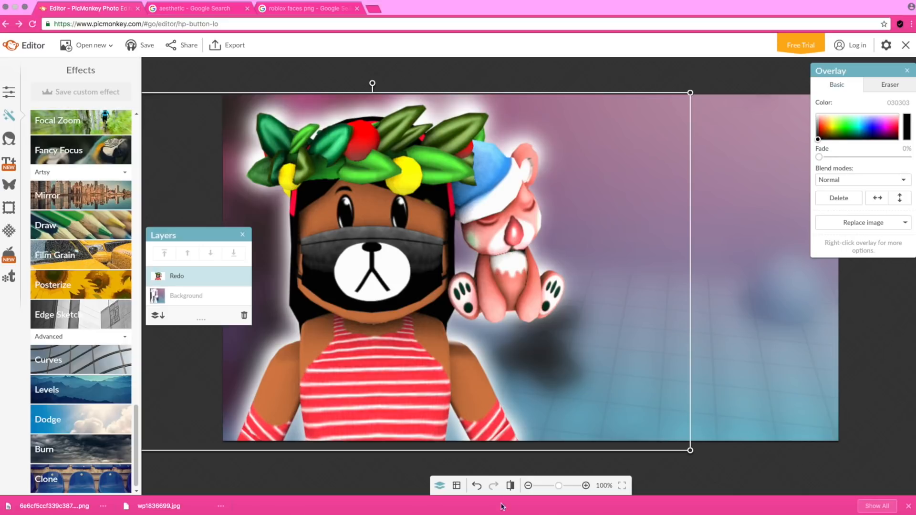
{"action": "left_click", "coordinate": [477, 485]}
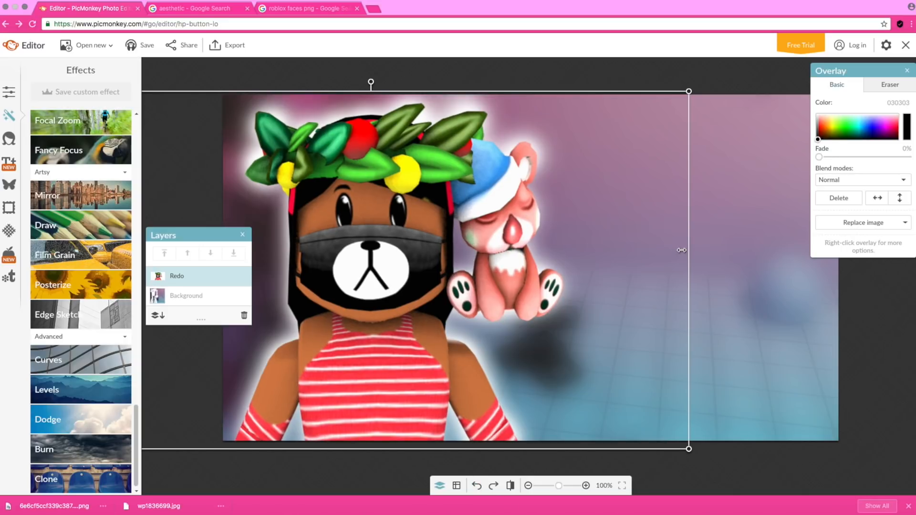
{"action": "left_click", "coordinate": [158, 317]}
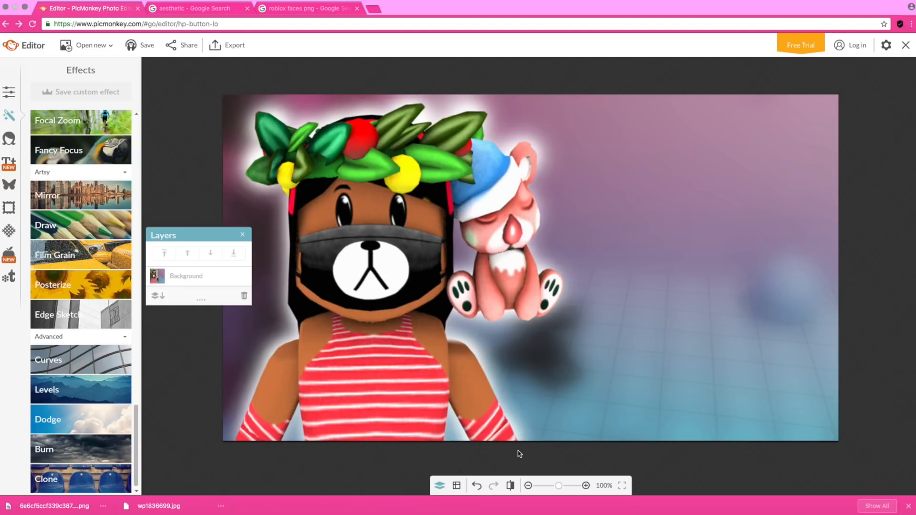
Step: Sample the character's skin tone (bd7341) for the Draw effect and paint over the eyes, mask and mouth with brush size 100
{"action": "left_click", "coordinate": [91, 229]}
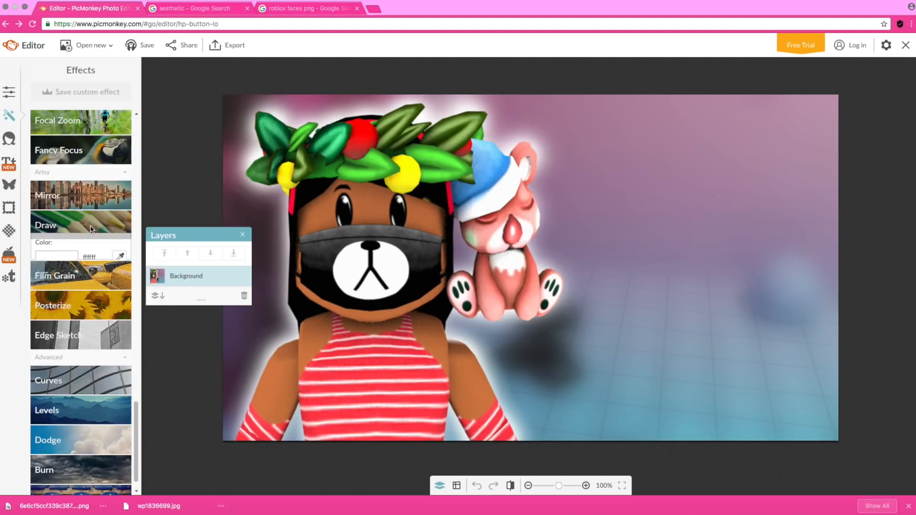
{"action": "left_click", "coordinate": [120, 257]}
{"action": "left_click", "coordinate": [423, 217]}
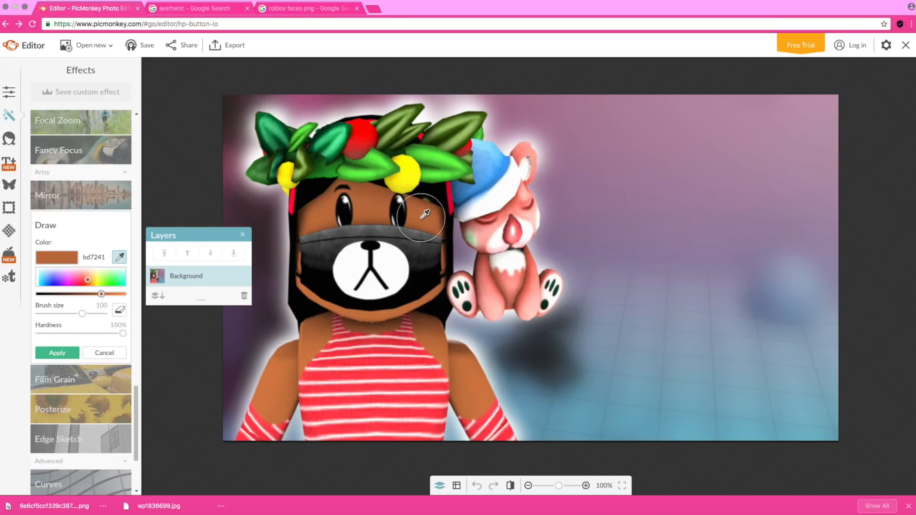
{"action": "left_click", "coordinate": [444, 150]}
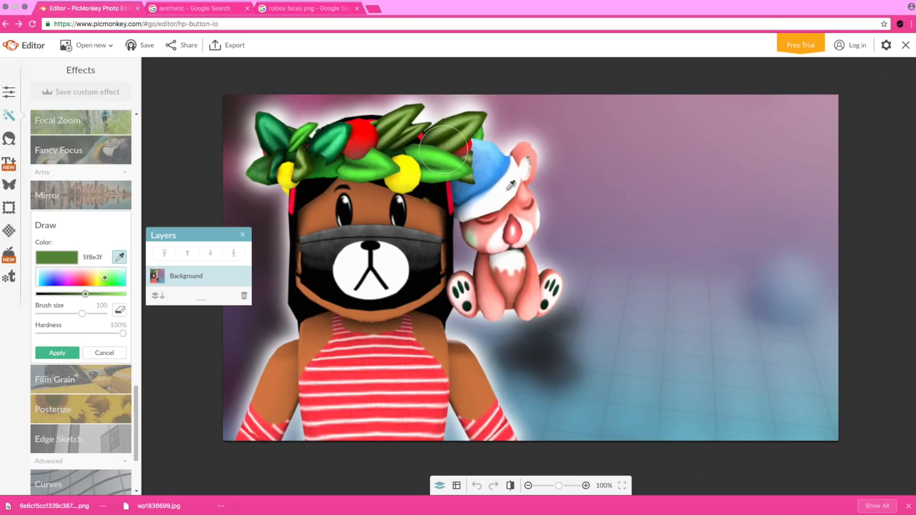
{"action": "mouse_move", "coordinate": [445, 234]}
{"action": "left_mouse_down"}
{"action": "mouse_move", "coordinate": [420, 217]}
{"action": "mouse_move", "coordinate": [430, 216]}
{"action": "mouse_move", "coordinate": [338, 218]}
{"action": "mouse_move", "coordinate": [335, 228]}
{"action": "mouse_move", "coordinate": [358, 246]}
{"action": "mouse_move", "coordinate": [416, 246]}
{"action": "mouse_move", "coordinate": [393, 246]}
{"action": "left_mouse_up"}
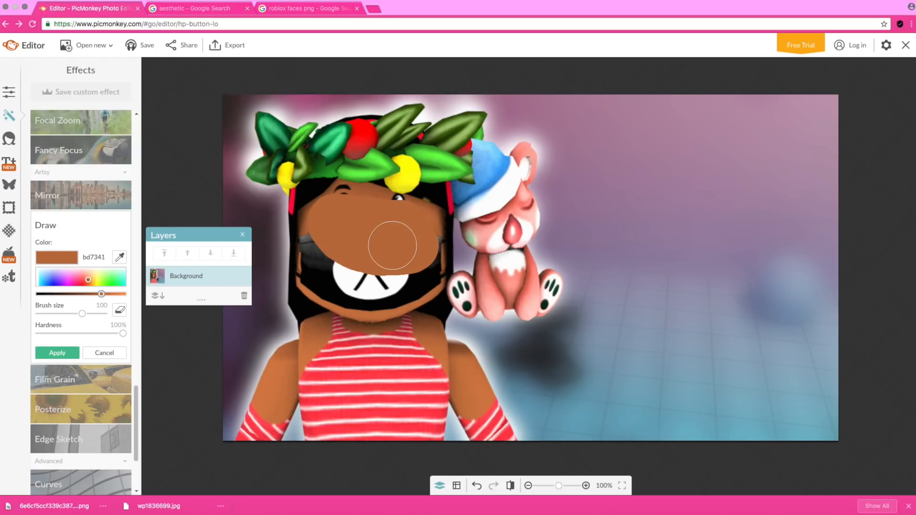
{"action": "mouse_move", "coordinate": [392, 245]}
{"action": "left_mouse_down"}
{"action": "mouse_move", "coordinate": [394, 217]}
{"action": "mouse_move", "coordinate": [351, 214]}
{"action": "mouse_move", "coordinate": [347, 205]}
{"action": "mouse_move", "coordinate": [326, 217]}
{"action": "mouse_move", "coordinate": [332, 276]}
{"action": "mouse_move", "coordinate": [355, 292]}
{"action": "left_mouse_up"}
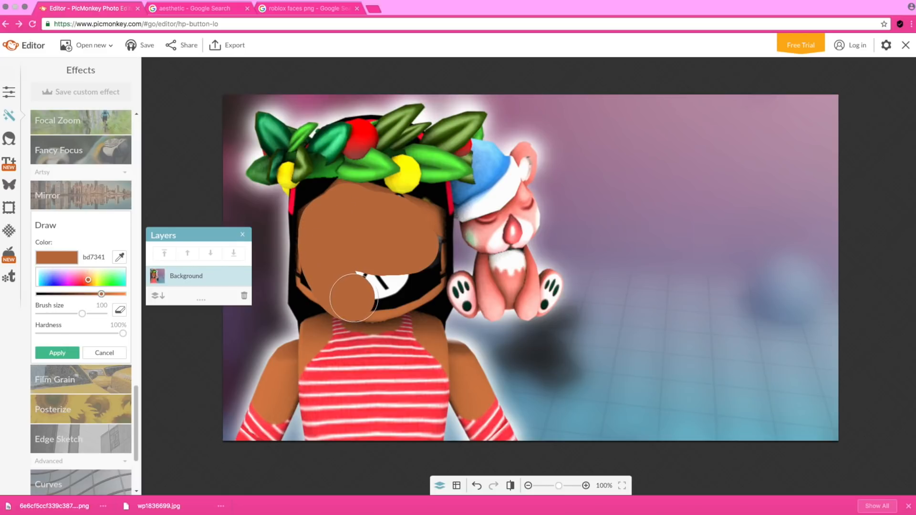
{"action": "left_click", "coordinate": [476, 487]}
{"action": "mouse_move", "coordinate": [416, 247]}
{"action": "left_mouse_down"}
{"action": "mouse_move", "coordinate": [410, 283]}
{"action": "mouse_move", "coordinate": [345, 283]}
{"action": "mouse_move", "coordinate": [330, 260]}
{"action": "mouse_move", "coordinate": [343, 206]}
{"action": "left_mouse_up"}
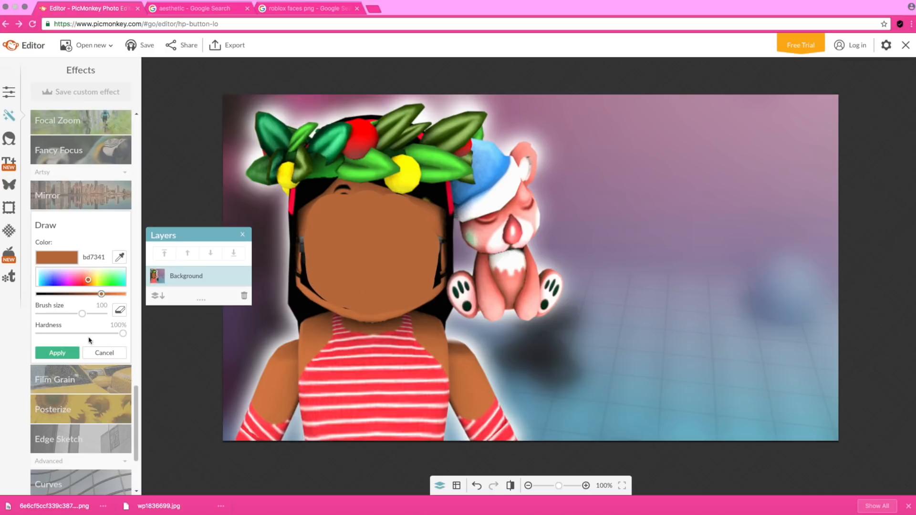
{"action": "left_click", "coordinate": [53, 334]}
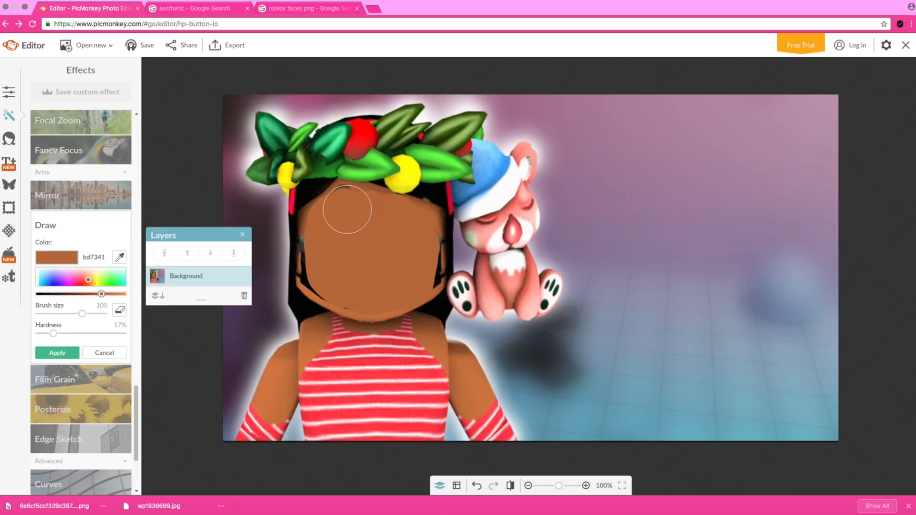
{"action": "left_click", "coordinate": [345, 208]}
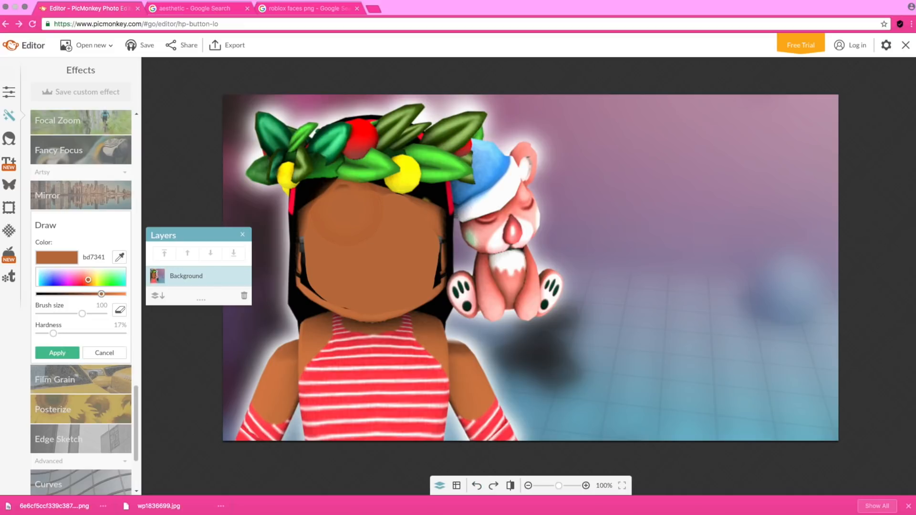
{"action": "left_click", "coordinate": [480, 486]}
{"action": "left_click_drag", "start_coordinate": [55, 336], "coordinate": [128, 334]}
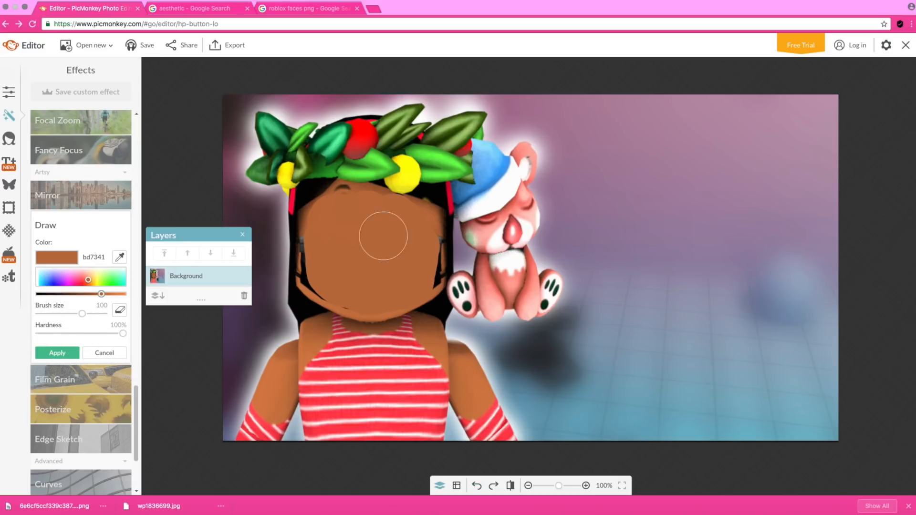
Step: Cover the remaining marks on the forehead, cheeks and chin with the skin tone out to the face edges, and apply the drawing
{"action": "left_click_drag", "start_coordinate": [346, 210], "coordinate": [344, 209]}
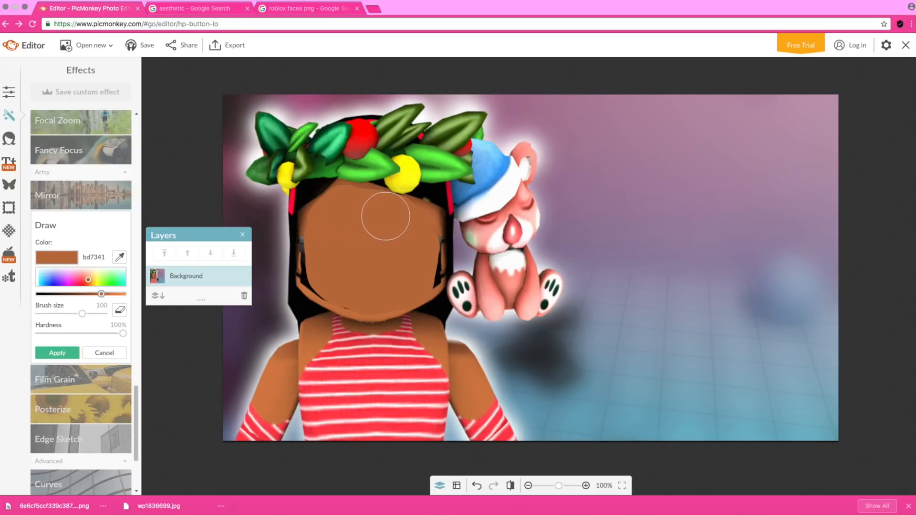
{"action": "mouse_move", "coordinate": [419, 239]}
{"action": "left_mouse_down"}
{"action": "mouse_move", "coordinate": [414, 275]}
{"action": "mouse_move", "coordinate": [349, 287]}
{"action": "mouse_move", "coordinate": [406, 283]}
{"action": "left_mouse_up"}
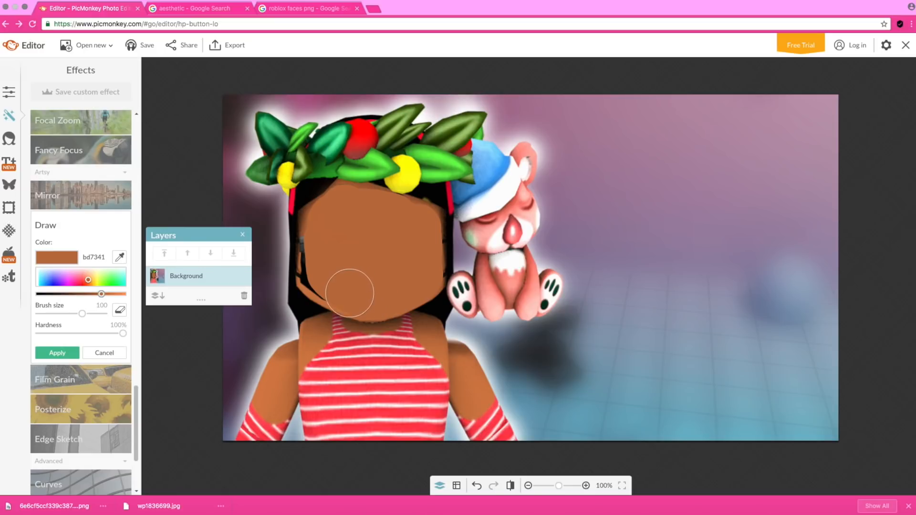
{"action": "mouse_move", "coordinate": [328, 278]}
{"action": "left_mouse_down"}
{"action": "mouse_move", "coordinate": [327, 225]}
{"action": "mouse_move", "coordinate": [363, 208]}
{"action": "left_mouse_up"}
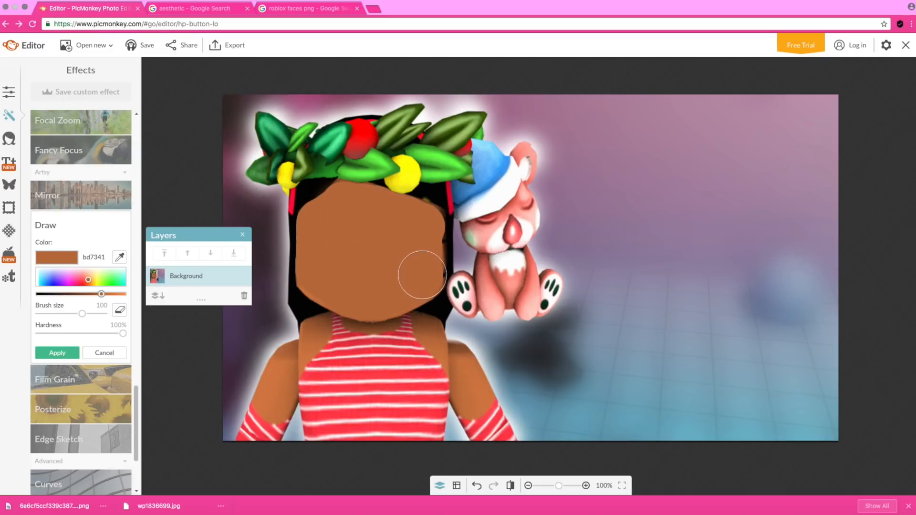
{"action": "mouse_move", "coordinate": [423, 274]}
{"action": "left_mouse_down"}
{"action": "mouse_move", "coordinate": [417, 236]}
{"action": "mouse_move", "coordinate": [417, 277]}
{"action": "mouse_move", "coordinate": [422, 225]}
{"action": "mouse_move", "coordinate": [421, 253]}
{"action": "mouse_move", "coordinate": [425, 233]}
{"action": "mouse_move", "coordinate": [444, 295]}
{"action": "mouse_move", "coordinate": [402, 304]}
{"action": "mouse_move", "coordinate": [411, 213]}
{"action": "mouse_move", "coordinate": [419, 231]}
{"action": "mouse_move", "coordinate": [423, 224]}
{"action": "mouse_move", "coordinate": [424, 269]}
{"action": "left_mouse_up"}
{"action": "left_click_drag", "start_coordinate": [559, 486], "coordinate": [558, 486]}
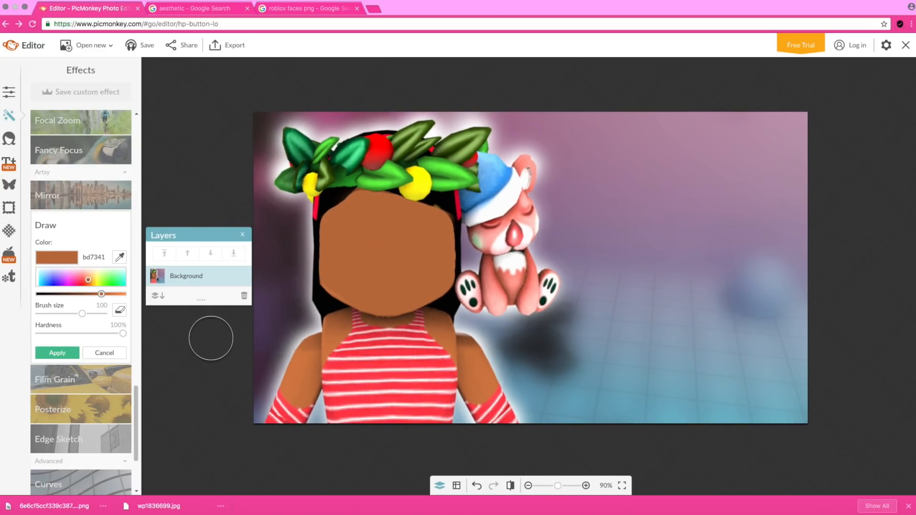
{"action": "left_click", "coordinate": [53, 355]}
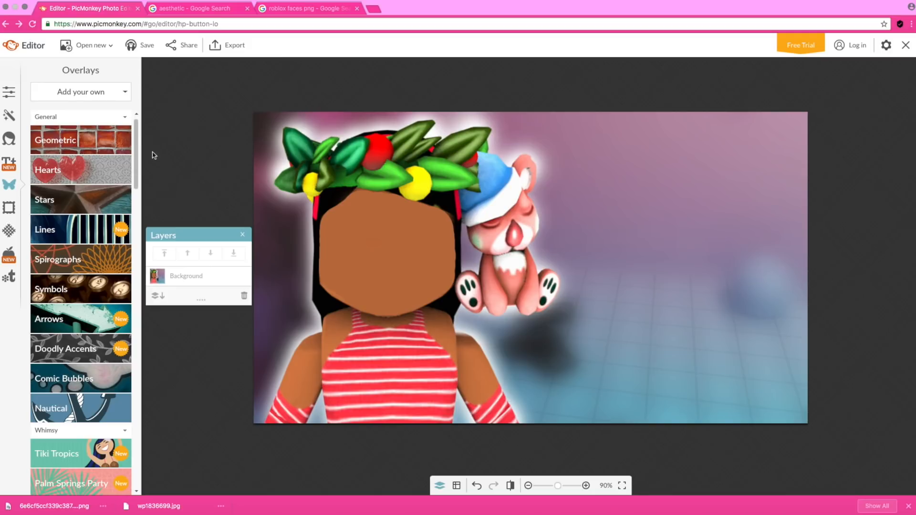
Step: Add the laughing face with pink blush (66c03b80e4a816a703dc...f45b.png) from the desktop's Images folder as an overlay
{"action": "left_click", "coordinate": [110, 97]}
{"action": "left_click", "coordinate": [88, 115]}
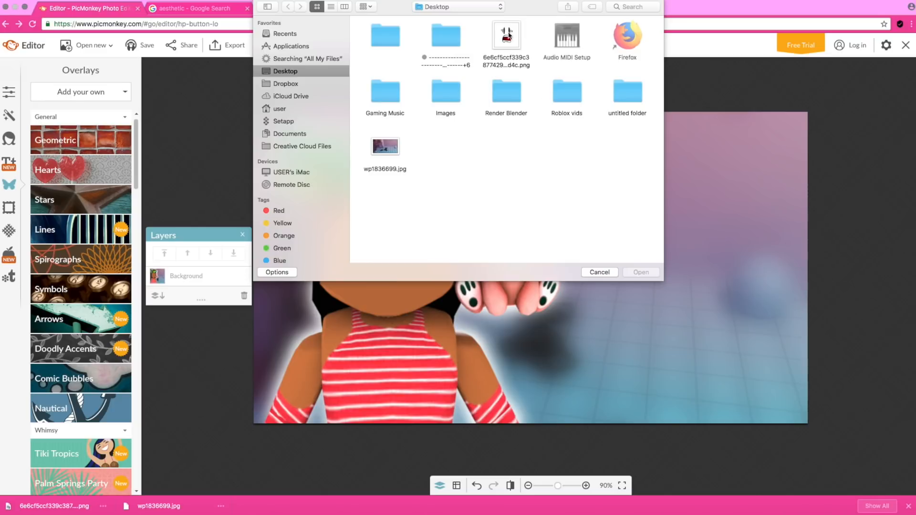
{"action": "double_click", "coordinate": [437, 99]}
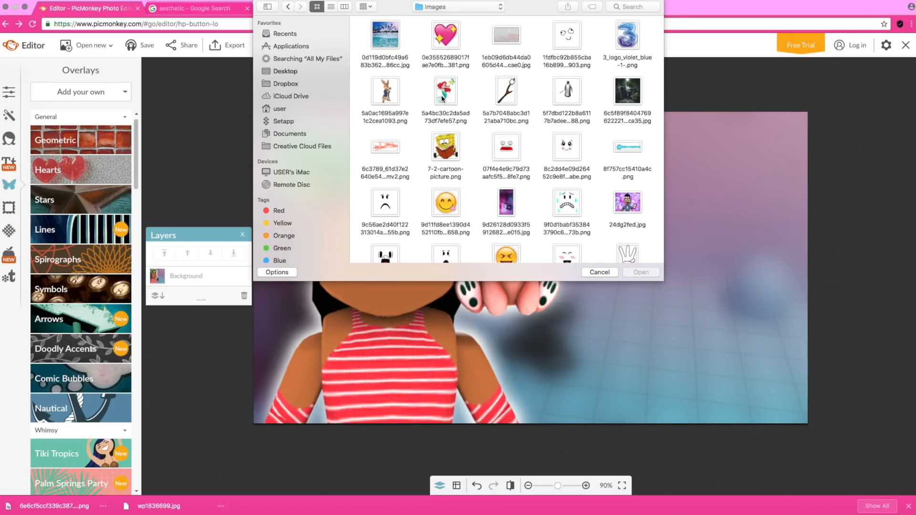
{"action": "scroll", "coordinate": [542, 152], "scroll_direction": "down", "scroll_amount": 2}
{"action": "scroll", "coordinate": [534, 154], "scroll_direction": "up", "scroll_amount": 2}
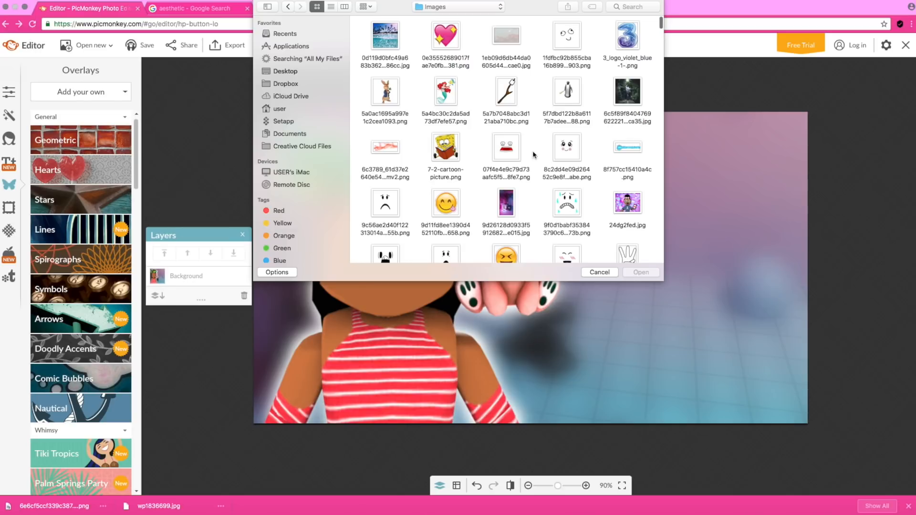
{"action": "scroll", "coordinate": [533, 154], "scroll_direction": "down", "scroll_amount": 3}
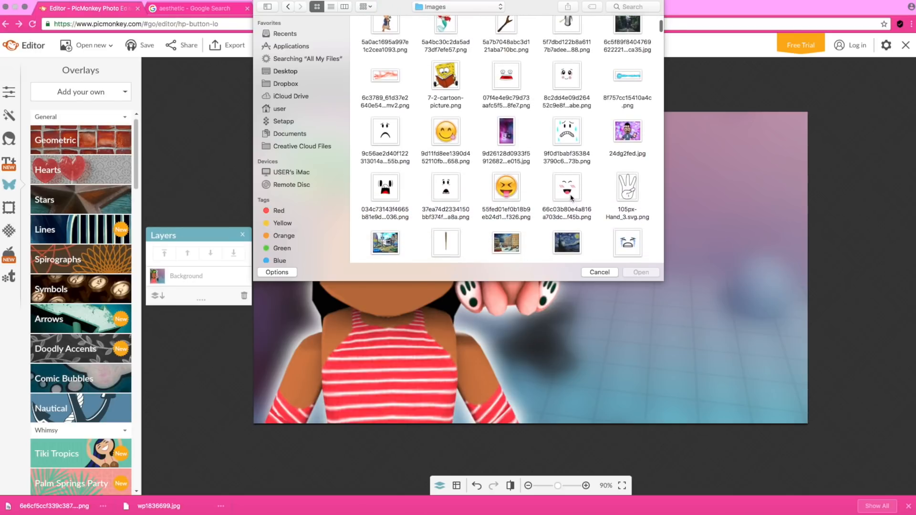
{"action": "scroll", "coordinate": [534, 200], "scroll_direction": "up", "scroll_amount": 3}
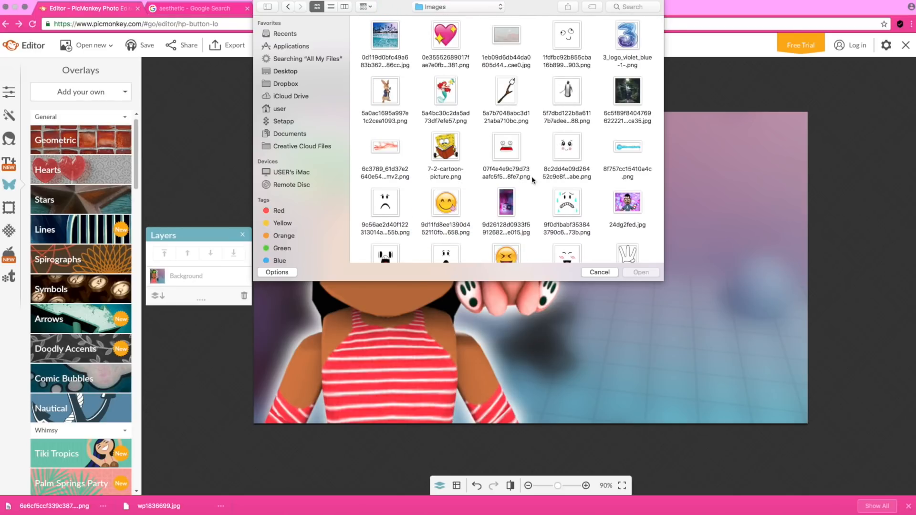
{"action": "scroll", "coordinate": [532, 176], "scroll_direction": "down", "scroll_amount": 3}
{"action": "left_click", "coordinate": [568, 207]}
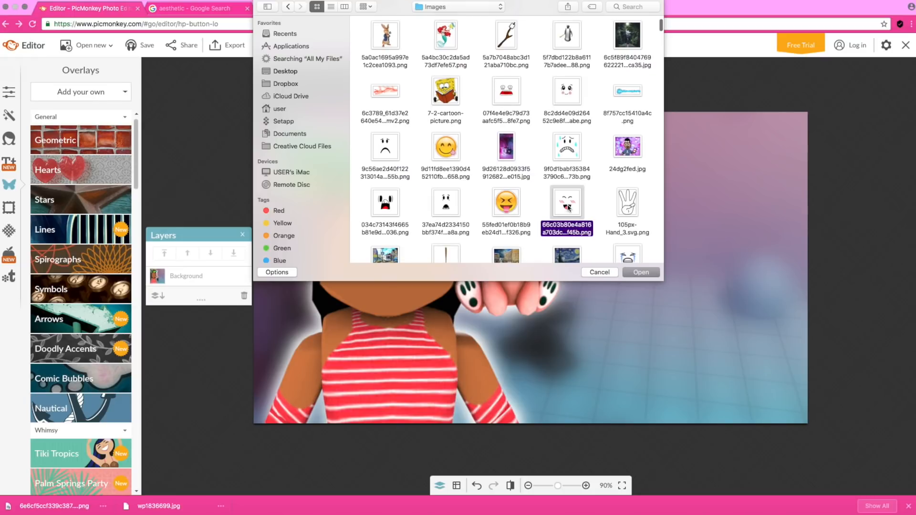
{"action": "left_click", "coordinate": [642, 272]}
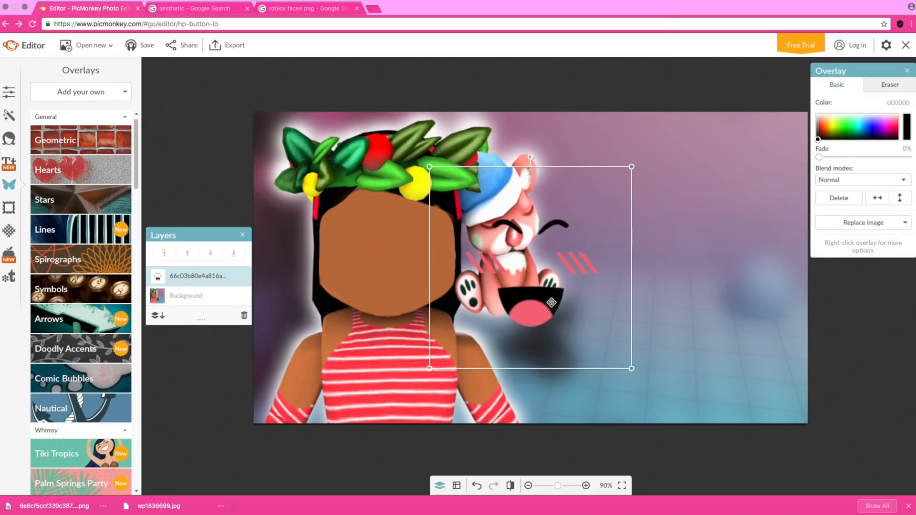
Step: Move the laughing face overlay onto the character's blank face and centre it, undoing its deletion
{"action": "left_click_drag", "start_coordinate": [551, 302], "coordinate": [381, 292]}
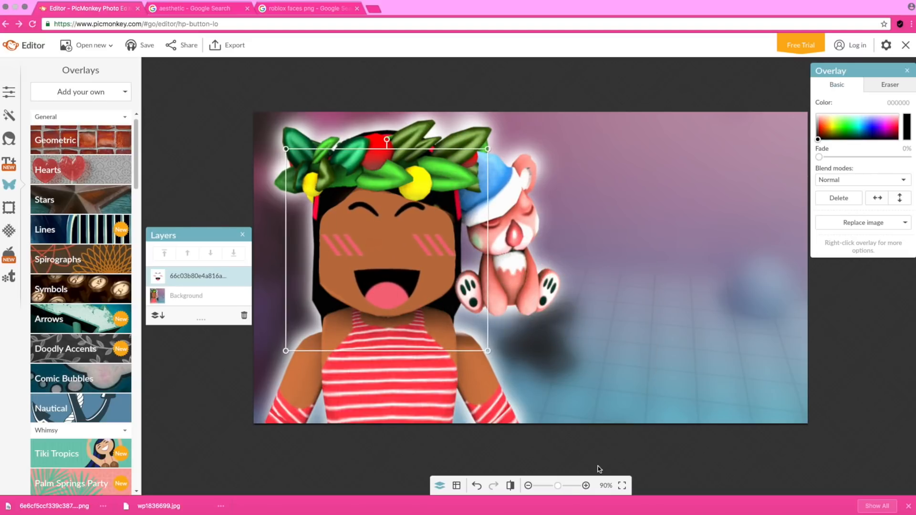
{"action": "left_click_drag", "start_coordinate": [560, 487], "coordinate": [553, 486]}
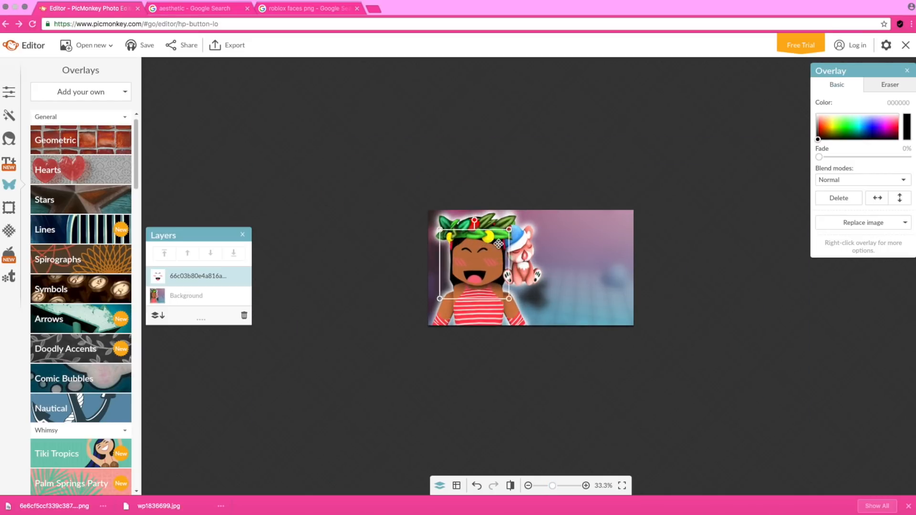
{"action": "left_click_drag", "start_coordinate": [498, 255], "coordinate": [498, 256]}
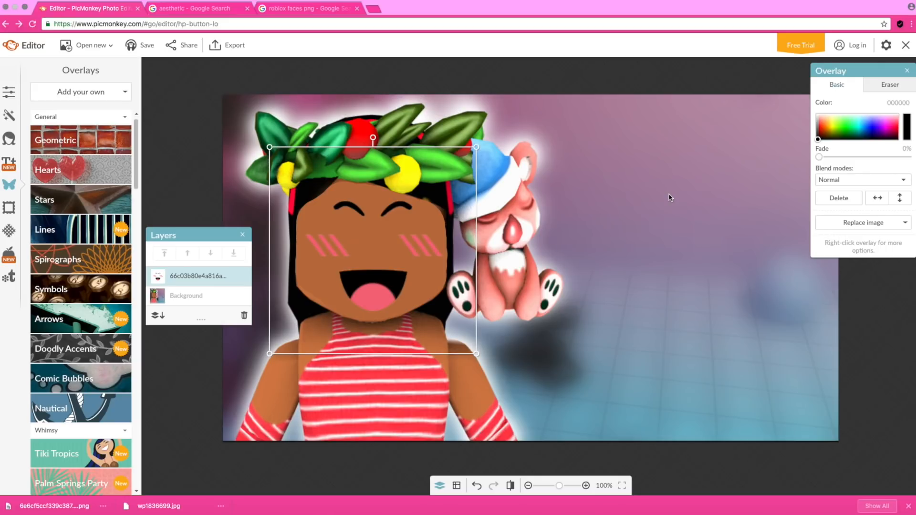
{"action": "mouse_move", "coordinate": [388, 268]}
{"action": "left_mouse_down"}
{"action": "mouse_move", "coordinate": [391, 202]}
{"action": "mouse_move", "coordinate": [392, 267]}
{"action": "left_mouse_up"}
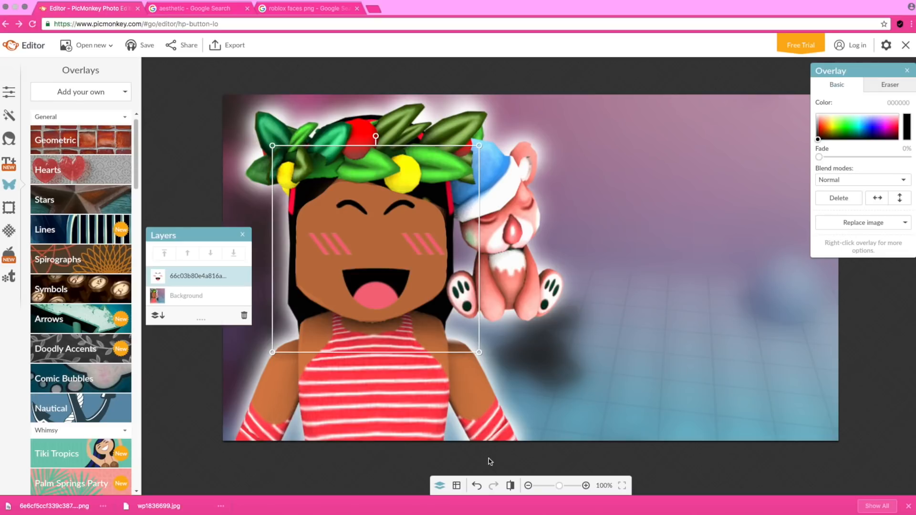
{"action": "left_click", "coordinate": [833, 198]}
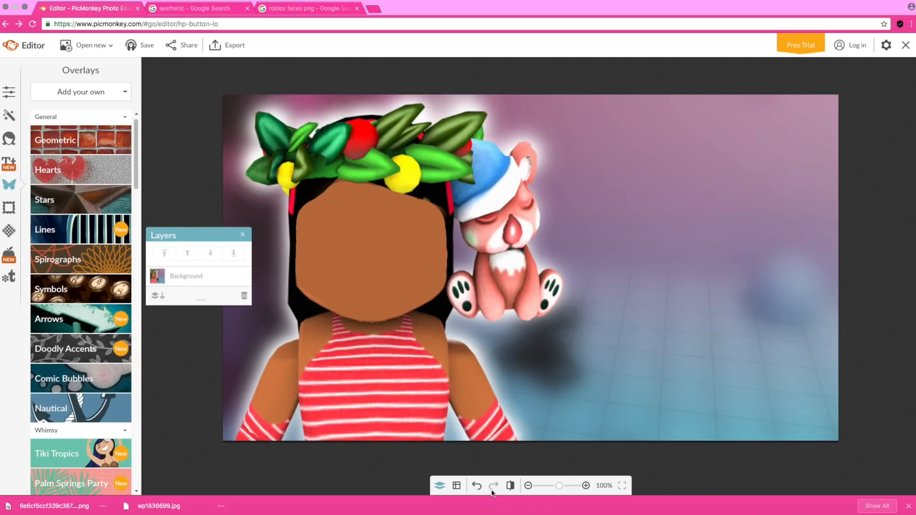
{"action": "left_click", "coordinate": [475, 485]}
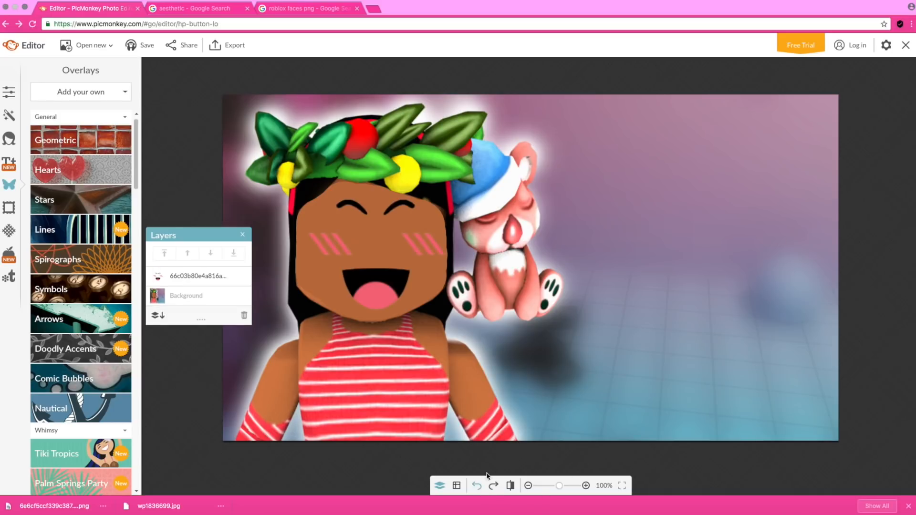
Step: Erase the mouth and blush marks from the face overlay with the eraser size at 100, leaving only the closed eyes
{"action": "left_click", "coordinate": [355, 257]}
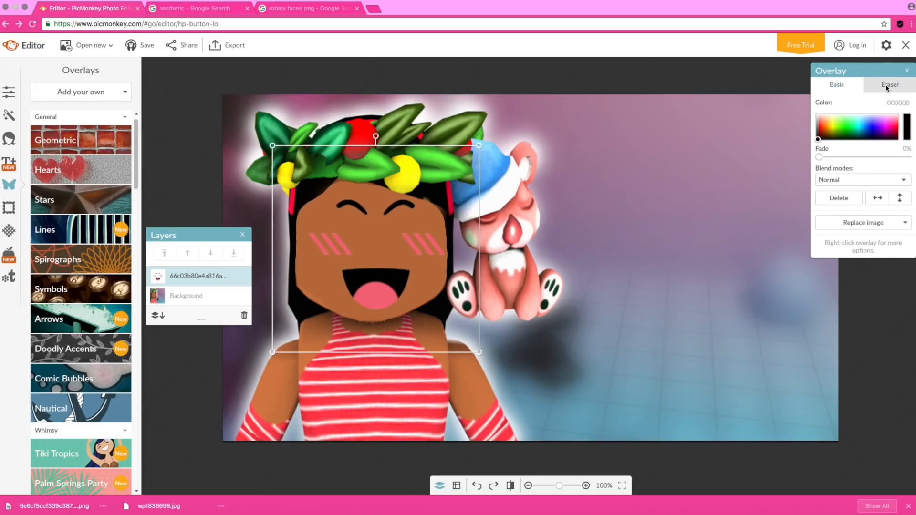
{"action": "left_click", "coordinate": [887, 87]}
{"action": "left_click_drag", "start_coordinate": [836, 127], "coordinate": [908, 128]}
{"action": "left_click_drag", "start_coordinate": [549, 372], "coordinate": [481, 402]}
{"action": "left_click", "coordinate": [340, 328]}
{"action": "left_click", "coordinate": [321, 324]}
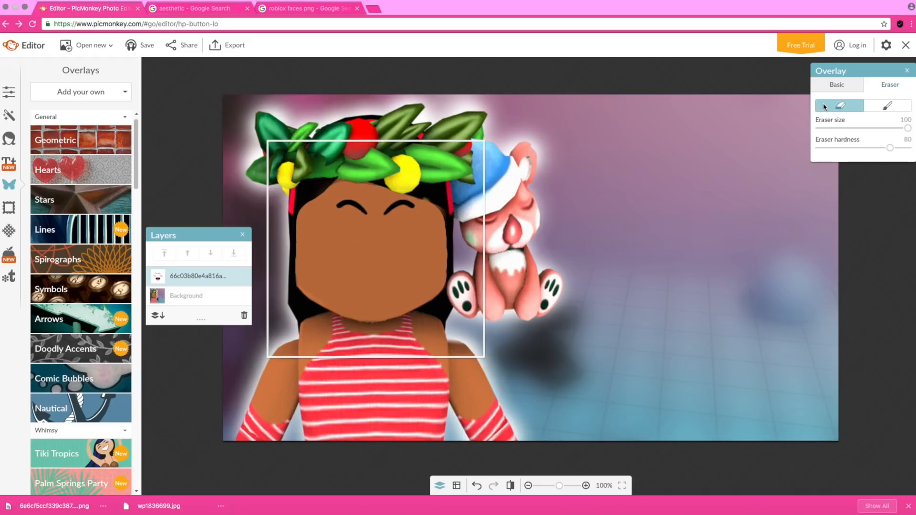
{"action": "left_click", "coordinate": [831, 90]}
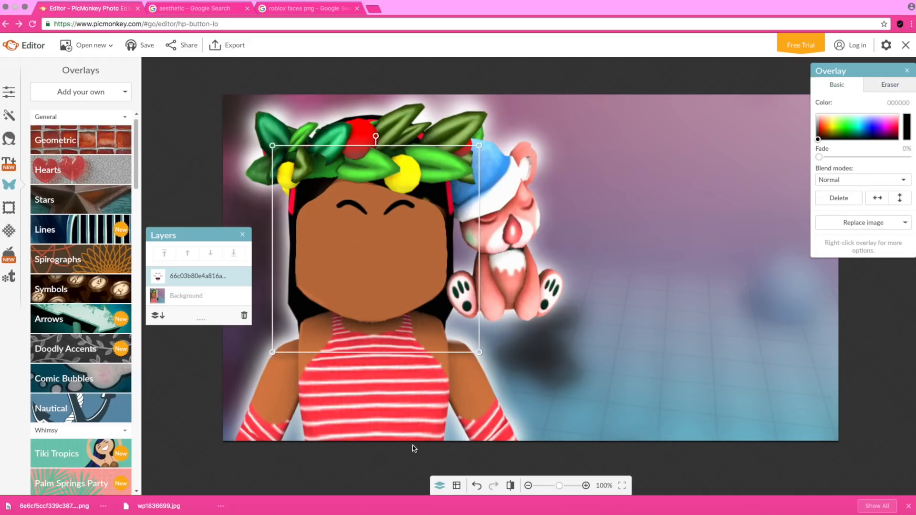
Step: Enlarge the closed-eyes overlay and recentre it on the upper part of the character's face
{"action": "left_click_drag", "start_coordinate": [561, 488], "coordinate": [557, 489]}
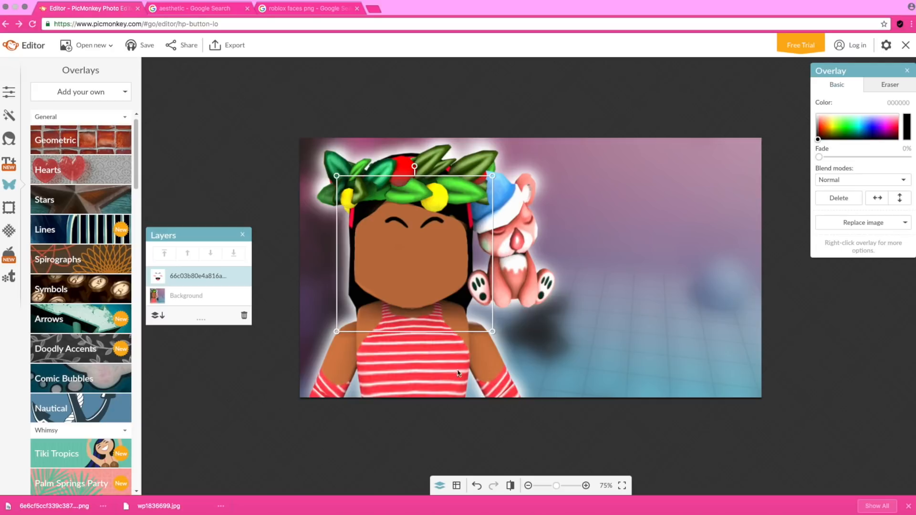
{"action": "left_click_drag", "start_coordinate": [493, 332], "coordinate": [496, 335]}
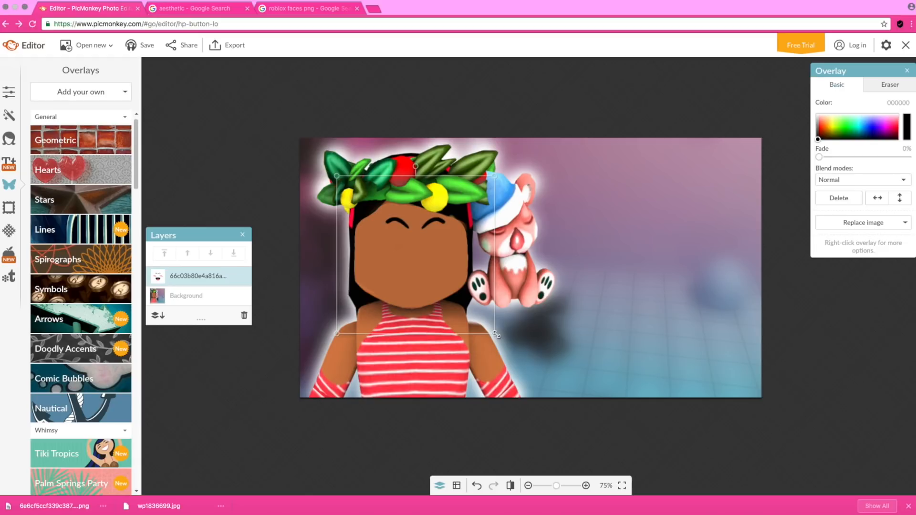
{"action": "left_click_drag", "start_coordinate": [497, 335], "coordinate": [544, 391]}
{"action": "left_click_drag", "start_coordinate": [495, 349], "coordinate": [467, 339]}
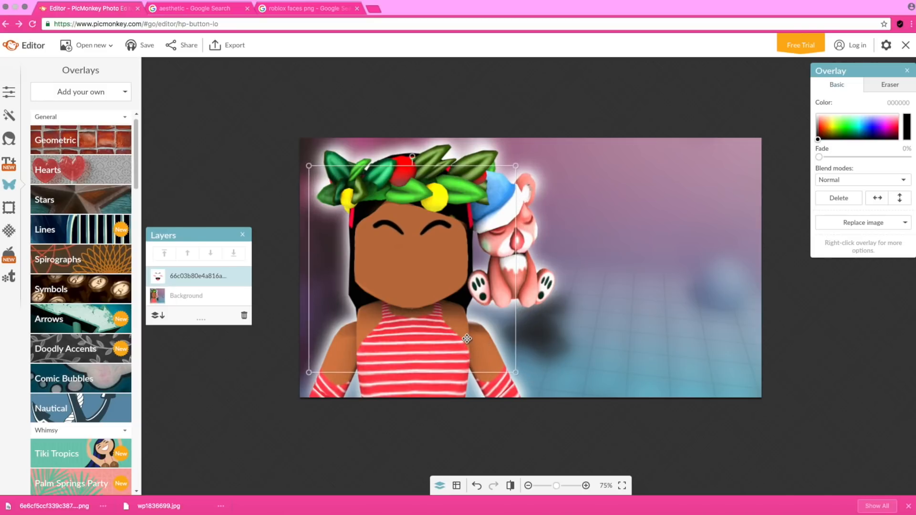
{"action": "left_click_drag", "start_coordinate": [556, 488], "coordinate": [558, 487]}
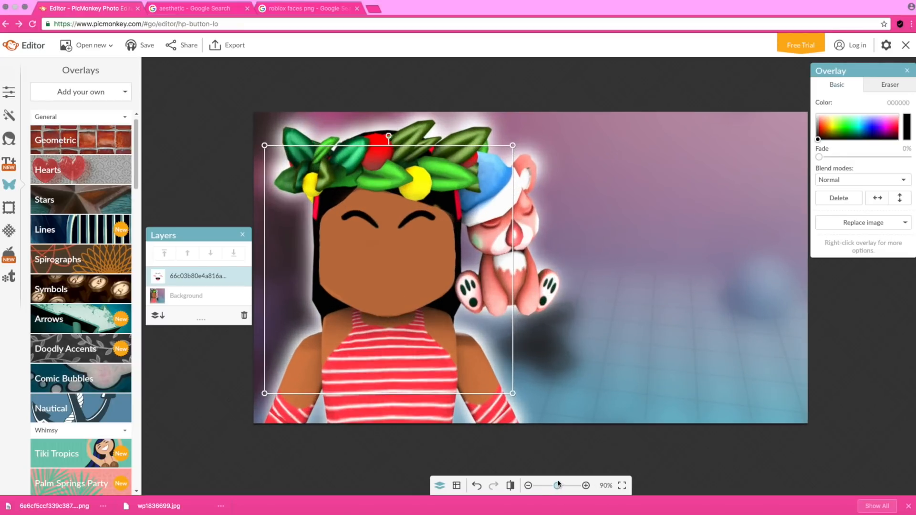
Step: Add the laughing face image (66c03b80e4a816a703dc...f45b.png) from the computer's Images folder again as a second overlay
{"action": "left_click", "coordinate": [85, 98]}
{"action": "left_click", "coordinate": [75, 115]}
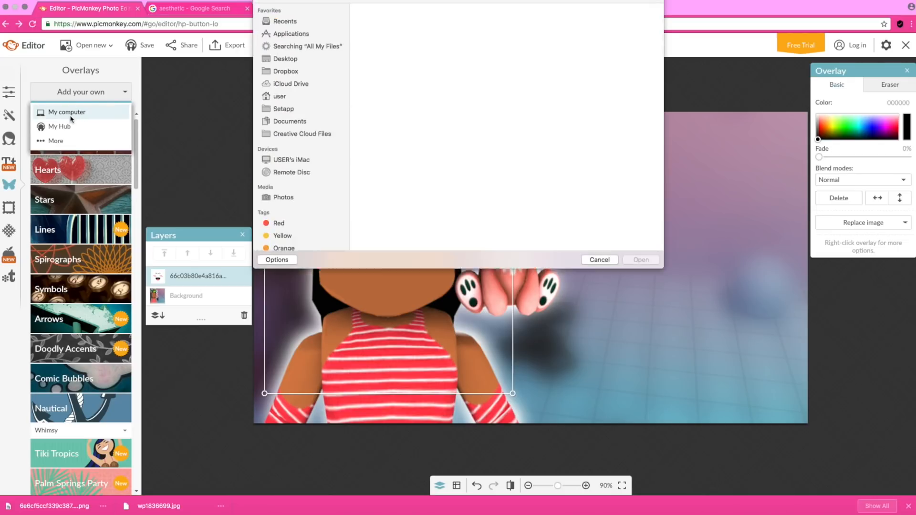
{"action": "scroll", "coordinate": [571, 232], "scroll_direction": "down", "scroll_amount": 2}
{"action": "left_click", "coordinate": [571, 232]}
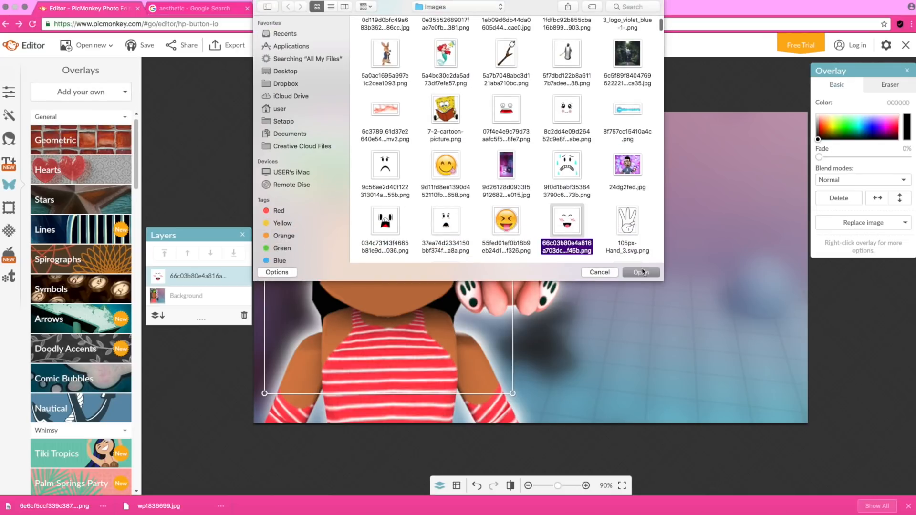
{"action": "left_click", "coordinate": [642, 272]}
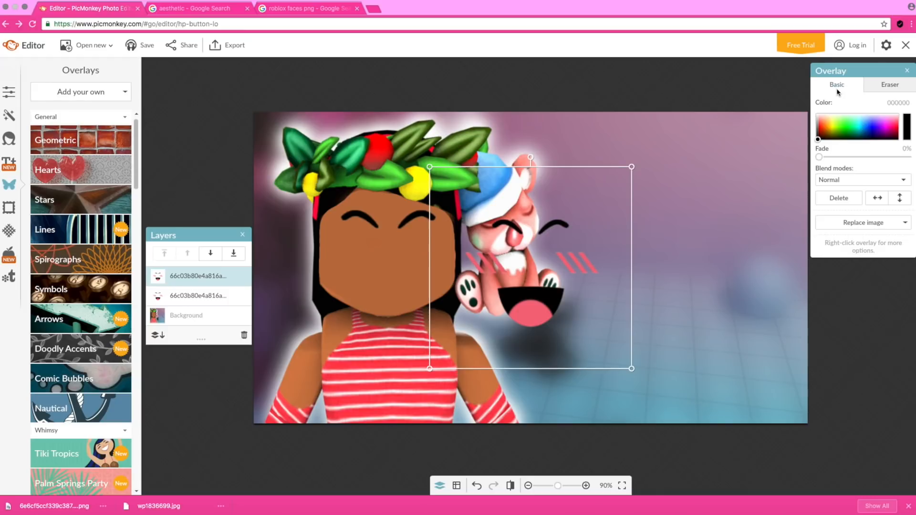
Step: Erase the eyes and blush marks from the new face overlay with the eraser size at 100, leaving only the mouth
{"action": "left_click", "coordinate": [891, 85]}
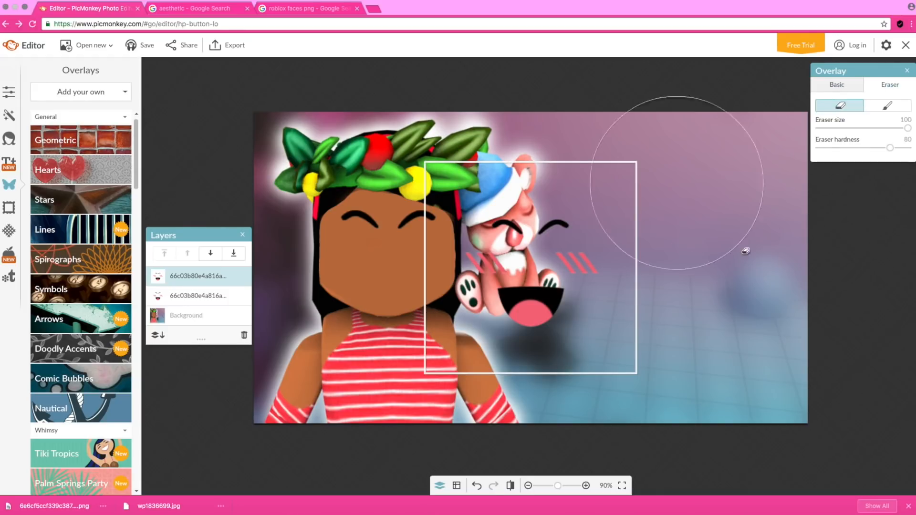
{"action": "mouse_move", "coordinate": [665, 256]}
{"action": "left_mouse_down"}
{"action": "mouse_move", "coordinate": [549, 248]}
{"action": "mouse_move", "coordinate": [556, 251]}
{"action": "left_mouse_up"}
{"action": "left_click", "coordinate": [837, 85]}
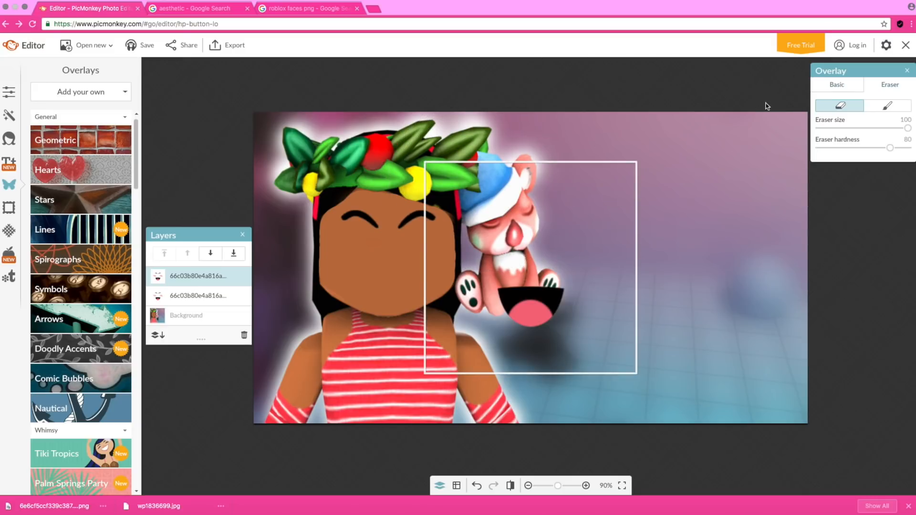
Step: Move the mouth overlay onto the lower part of the character's face, shrink it slightly and recentre it below the eyes
{"action": "left_click_drag", "start_coordinate": [519, 316], "coordinate": [382, 297]}
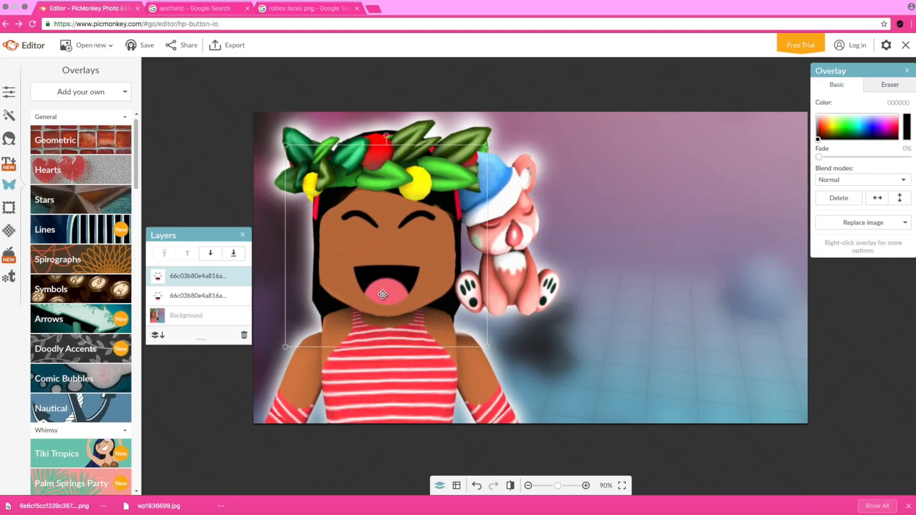
{"action": "left_click", "coordinate": [890, 84]}
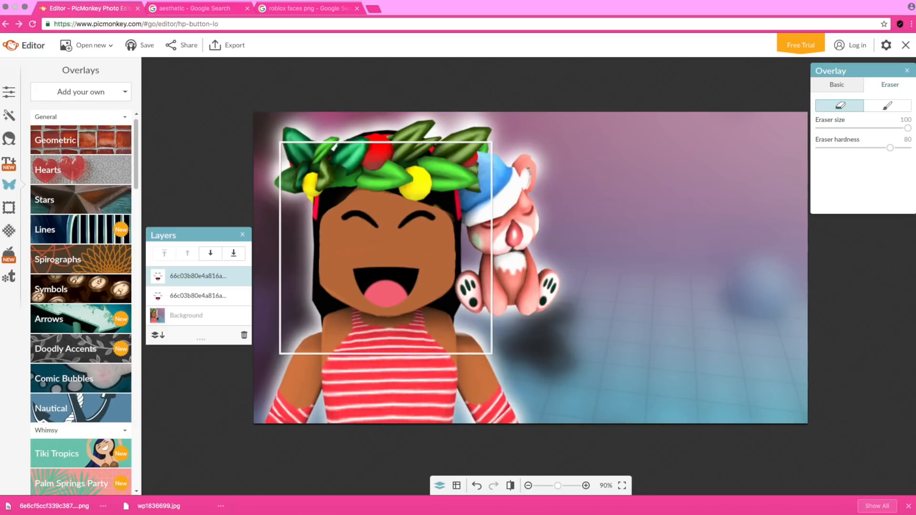
{"action": "left_click", "coordinate": [837, 85]}
{"action": "left_click_drag", "start_coordinate": [560, 484], "coordinate": [555, 485]}
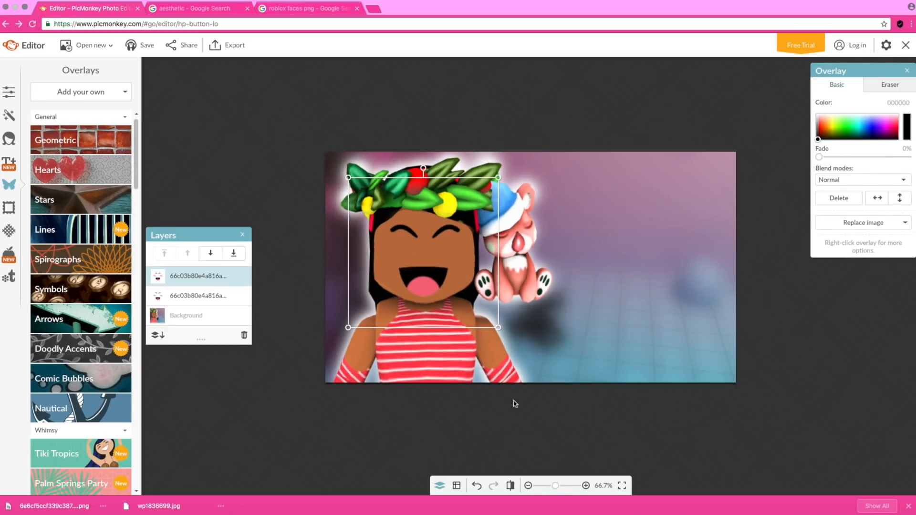
{"action": "left_click_drag", "start_coordinate": [349, 178], "coordinate": [362, 186]}
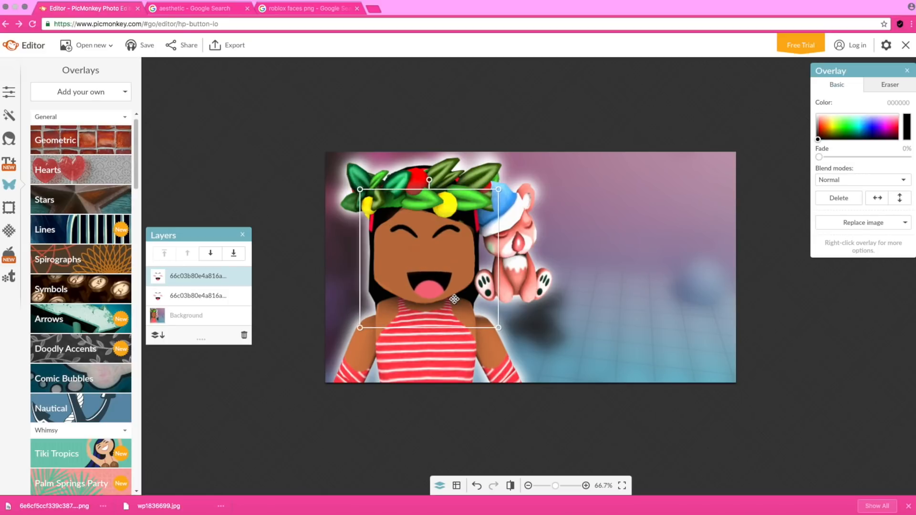
{"action": "left_click_drag", "start_coordinate": [443, 264], "coordinate": [439, 261]}
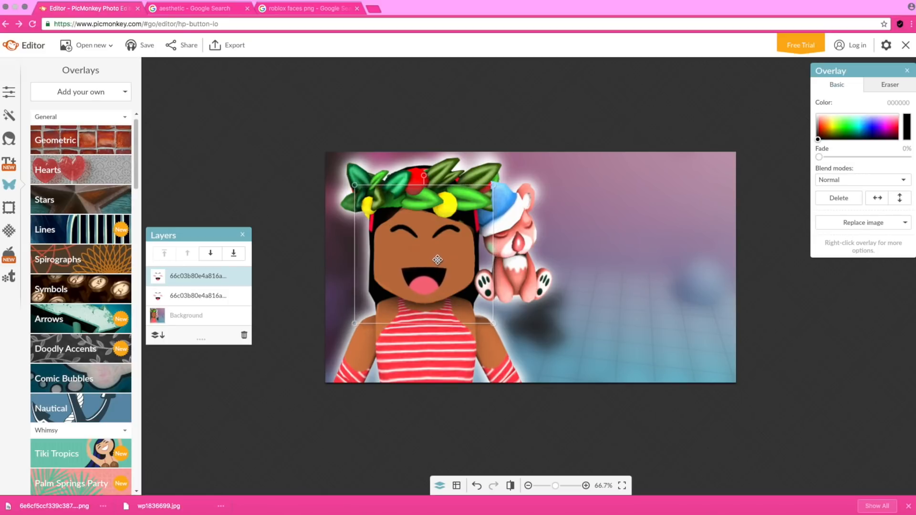
Step: Try rotating the mouth overlay upside down and lowering it on the face, and undo both changes
{"action": "left_click_drag", "start_coordinate": [424, 176], "coordinate": [425, 283]}
{"action": "left_click_drag", "start_coordinate": [429, 233], "coordinate": [432, 280]}
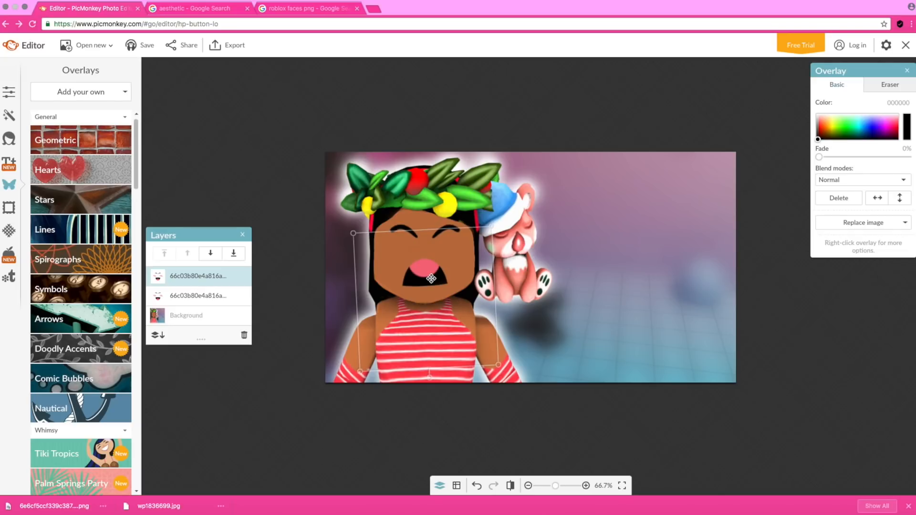
{"action": "left_click", "coordinate": [476, 491]}
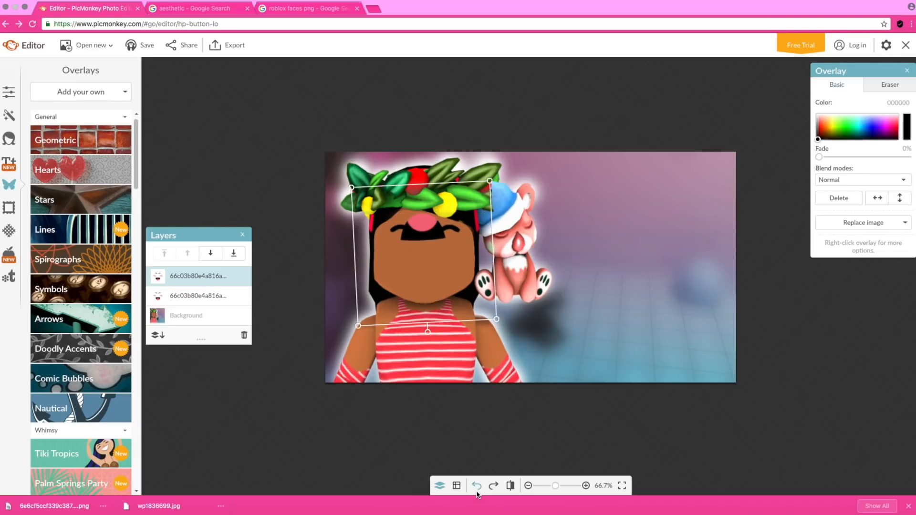
{"action": "left_click", "coordinate": [476, 492]}
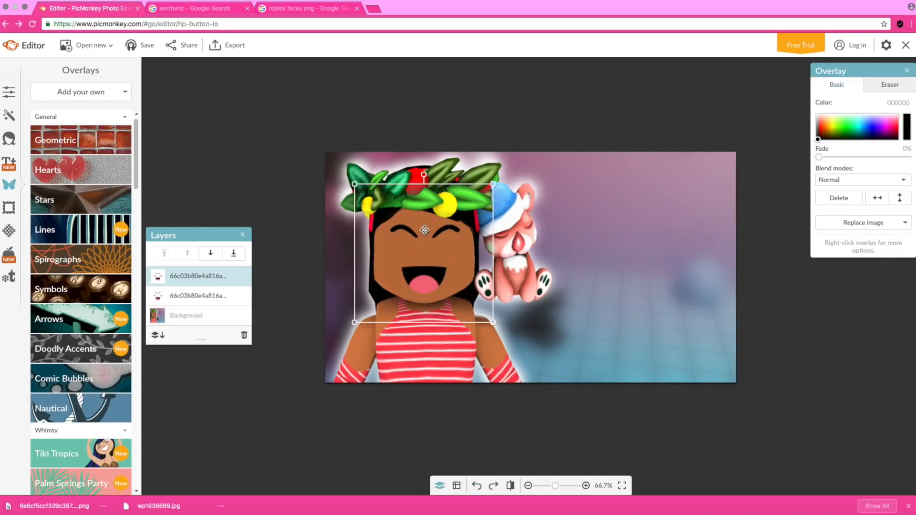
{"action": "left_click_drag", "start_coordinate": [425, 278], "coordinate": [425, 278]}
Step: Add the laughing face image from the computer's Images folder a third time for the blush marks
{"action": "left_click", "coordinate": [87, 98]}
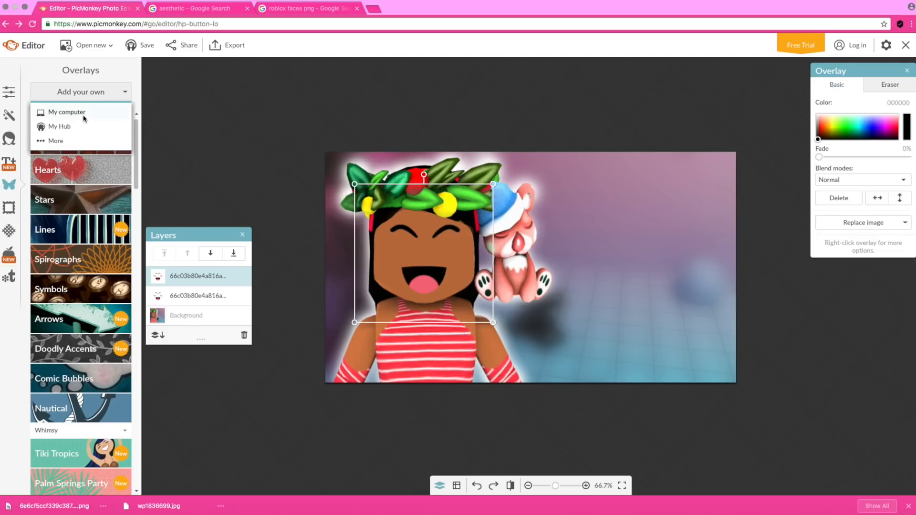
{"action": "left_click", "coordinate": [67, 113]}
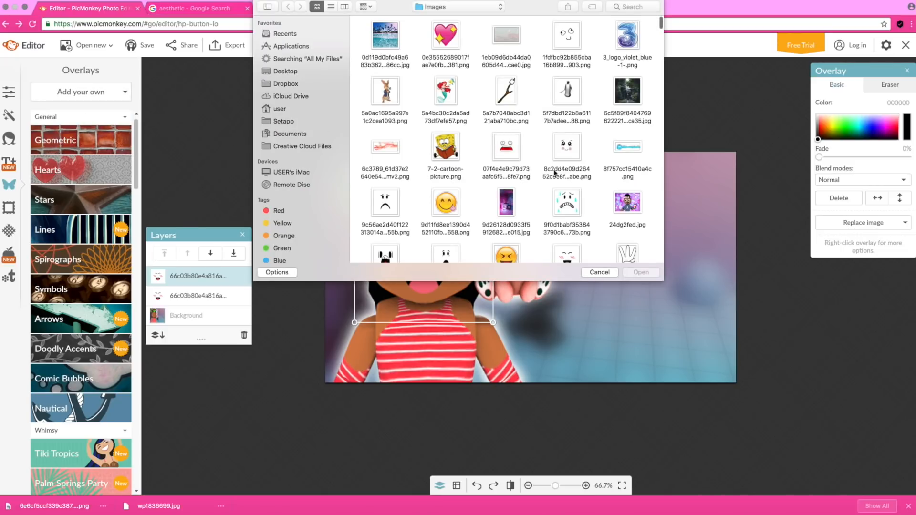
{"action": "double_click", "coordinate": [555, 172]}
Step: Erase the eyes and mouth from the third face overlay with the eraser size at 100, leaving only the blush marks
{"action": "left_click", "coordinate": [890, 87]}
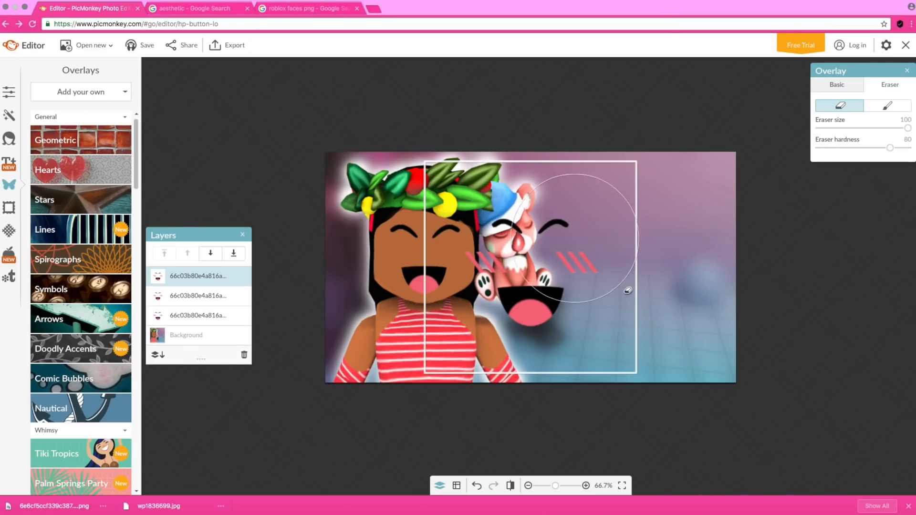
{"action": "left_click", "coordinate": [556, 176]}
{"action": "left_click", "coordinate": [520, 175]}
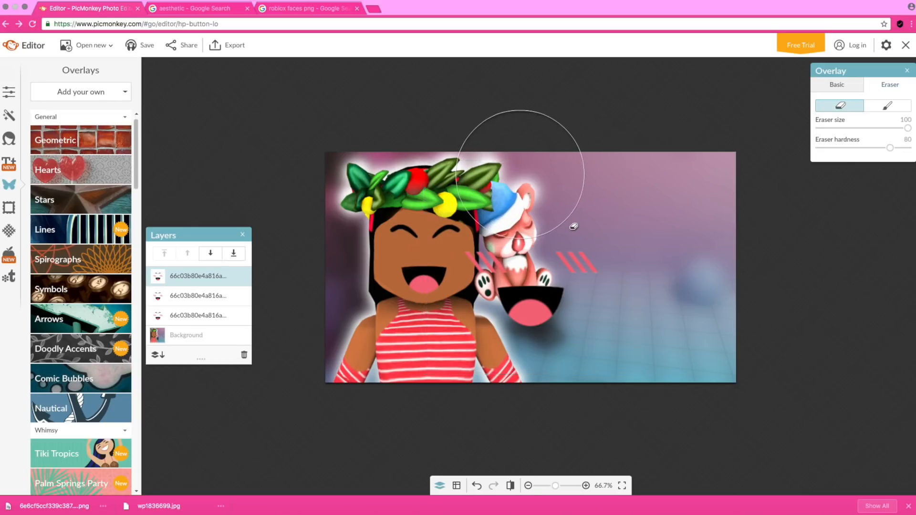
{"action": "left_click", "coordinate": [531, 345]}
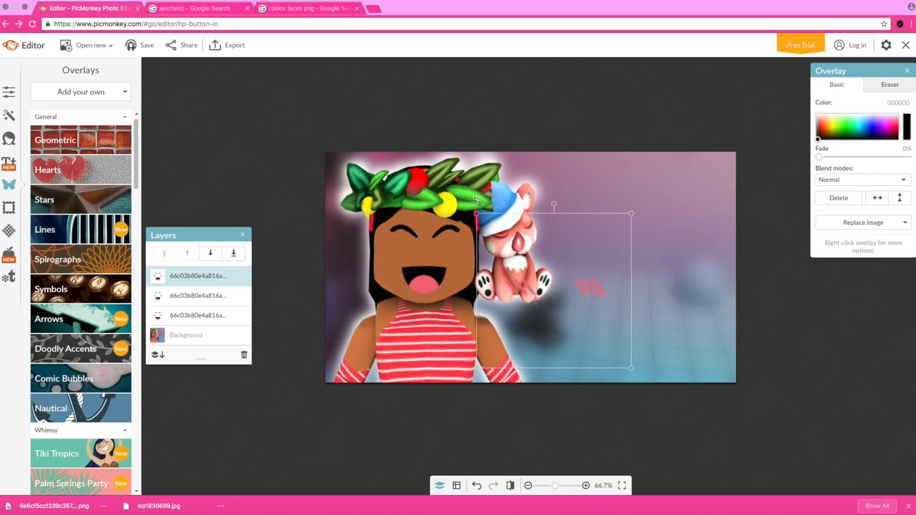
Step: Shrink the blush overlay and move it onto the character's cheeks, between the eyes and the mouth
{"action": "left_click_drag", "start_coordinate": [477, 200], "coordinate": [505, 229]}
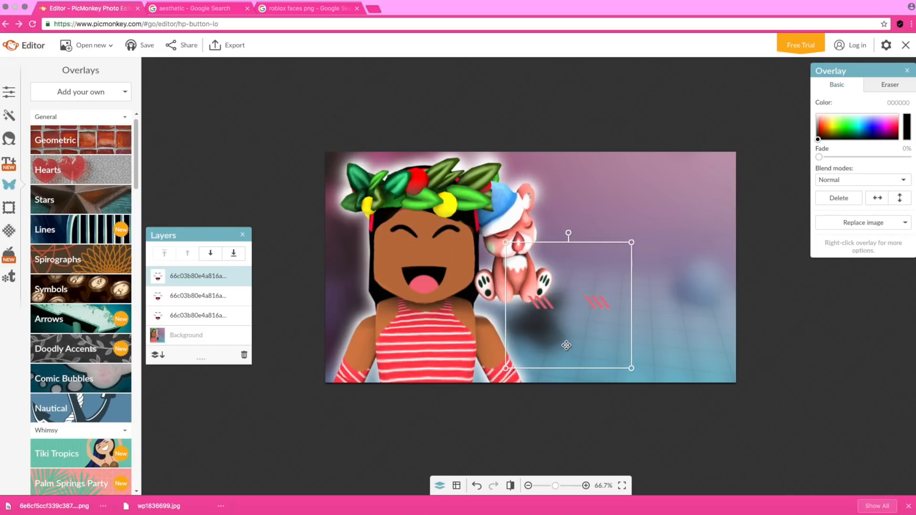
{"action": "left_click_drag", "start_coordinate": [573, 330], "coordinate": [427, 282]}
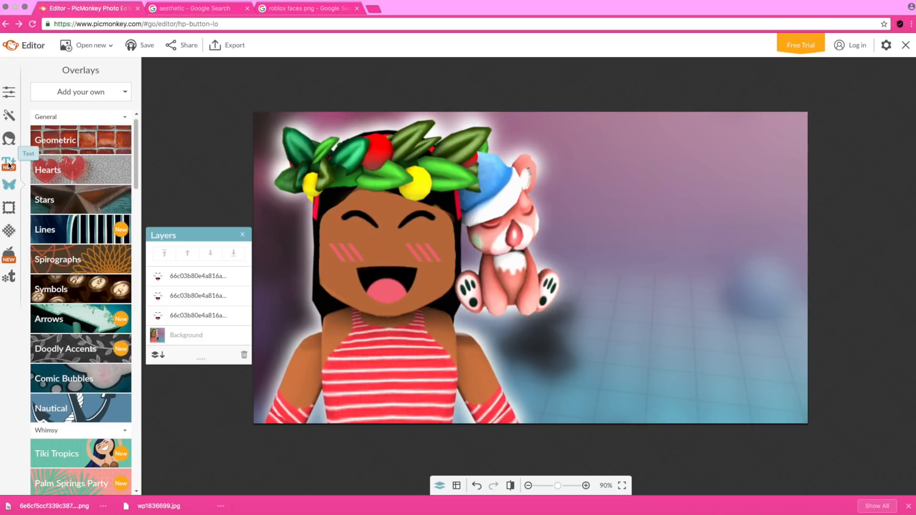
Step: Add the text "Roblox" in the Schoolbell handwriting font
{"action": "left_click", "coordinate": [8, 164]}
{"action": "scroll", "coordinate": [133, 216], "scroll_direction": "down", "scroll_amount": 10}
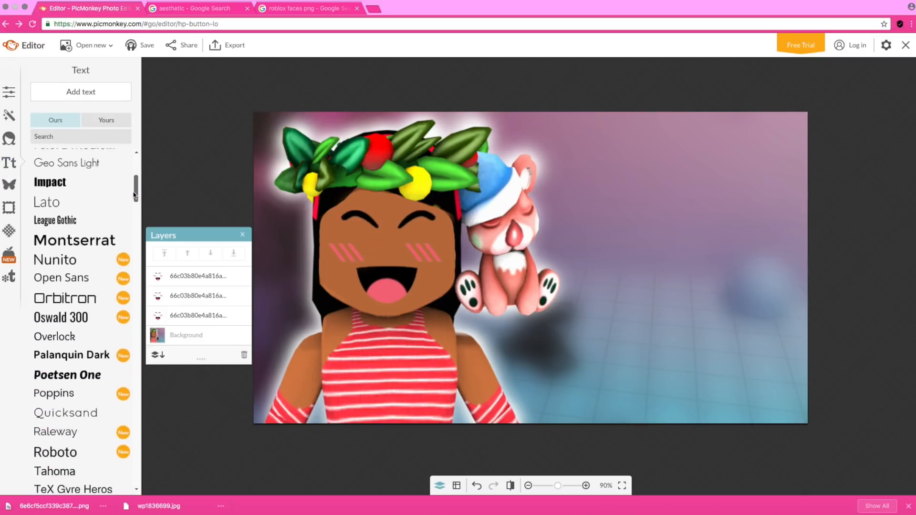
{"action": "left_click_drag", "start_coordinate": [131, 214], "coordinate": [151, 128]}
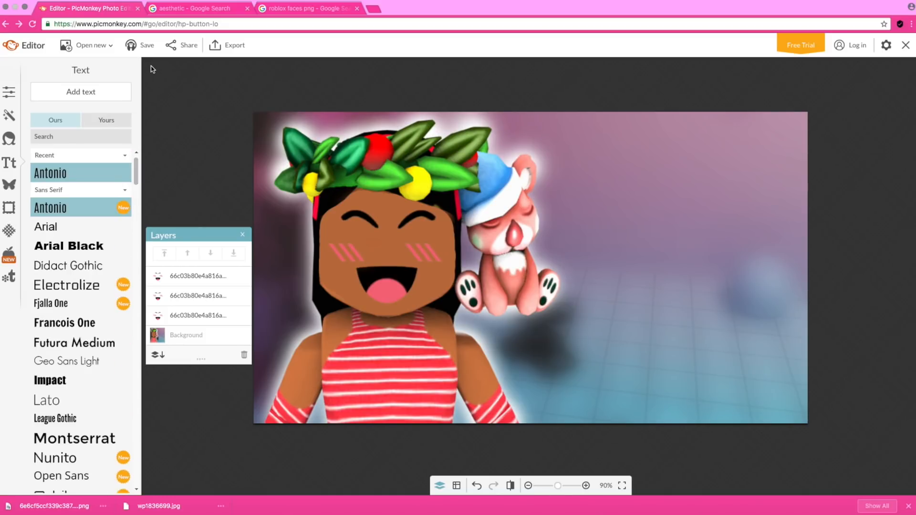
{"action": "scroll", "coordinate": [122, 239], "scroll_direction": "down", "scroll_amount": 15}
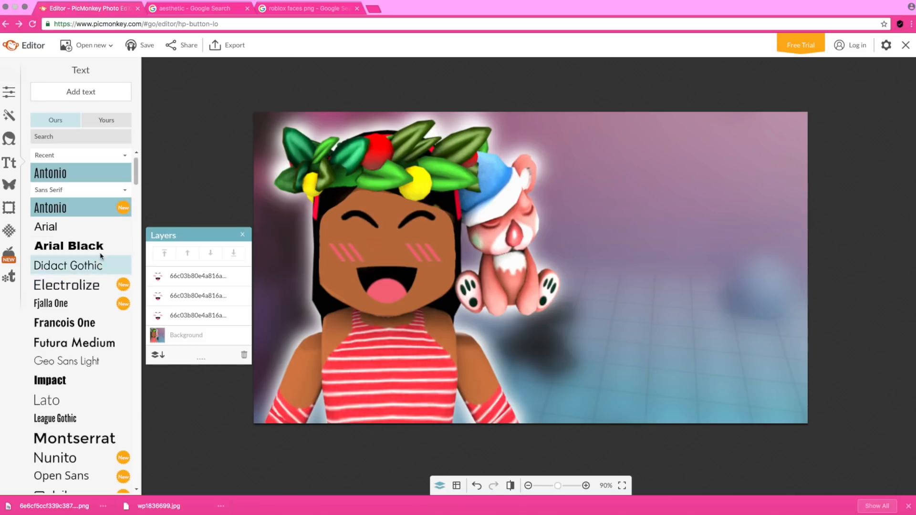
{"action": "left_click_drag", "start_coordinate": [137, 235], "coordinate": [136, 266]}
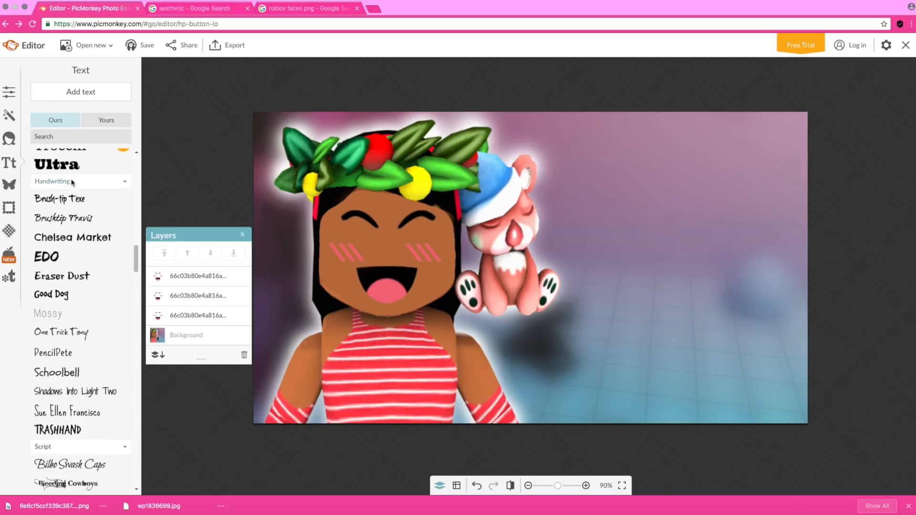
{"action": "left_click", "coordinate": [81, 376]}
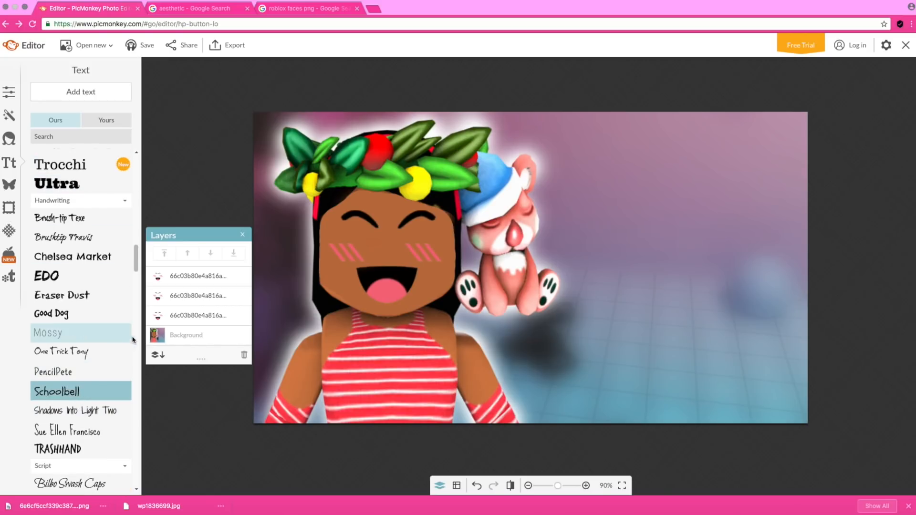
{"action": "left_click", "coordinate": [75, 95]}
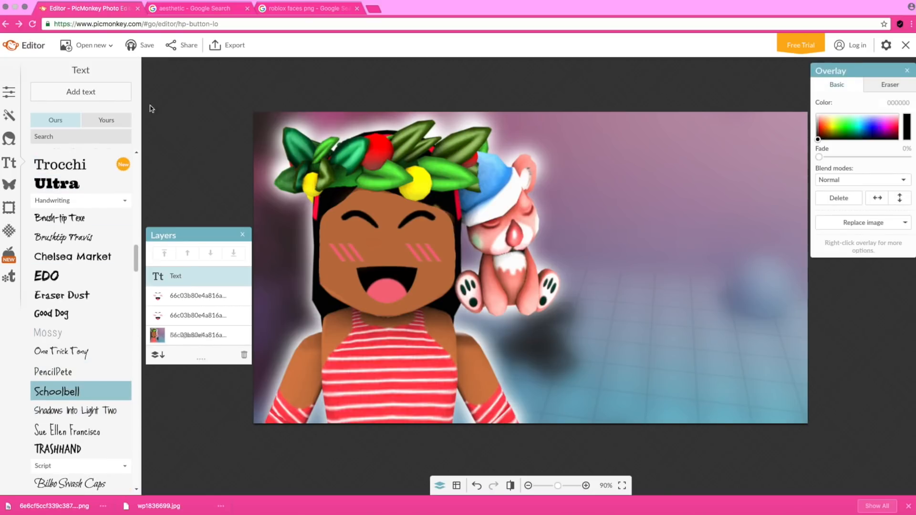
{"action": "type", "text": "Roblox"}
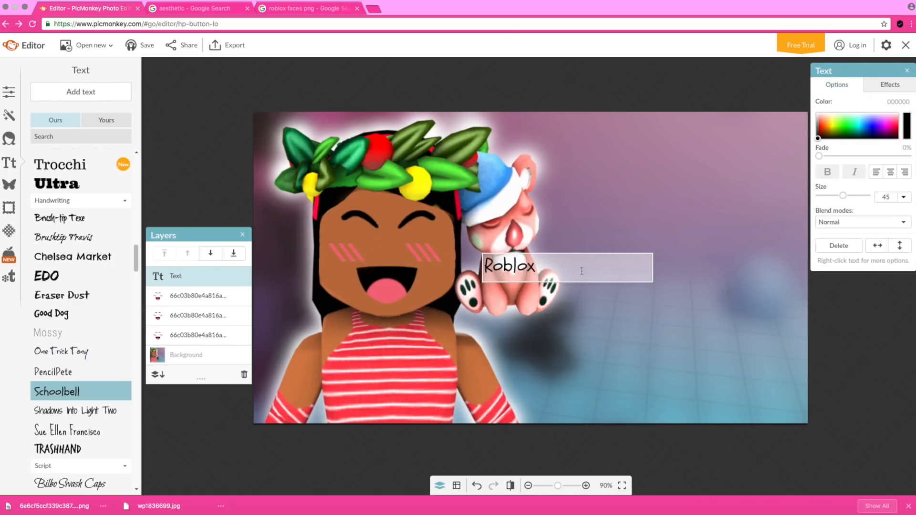
Step: Enlarge the Roblox text to size 177 and move it onto the empty background beside the bear
{"action": "left_click", "coordinate": [590, 339]}
{"action": "left_click_drag", "start_coordinate": [482, 283], "coordinate": [191, 345]}
{"action": "left_click_drag", "start_coordinate": [304, 303], "coordinate": [618, 246]}
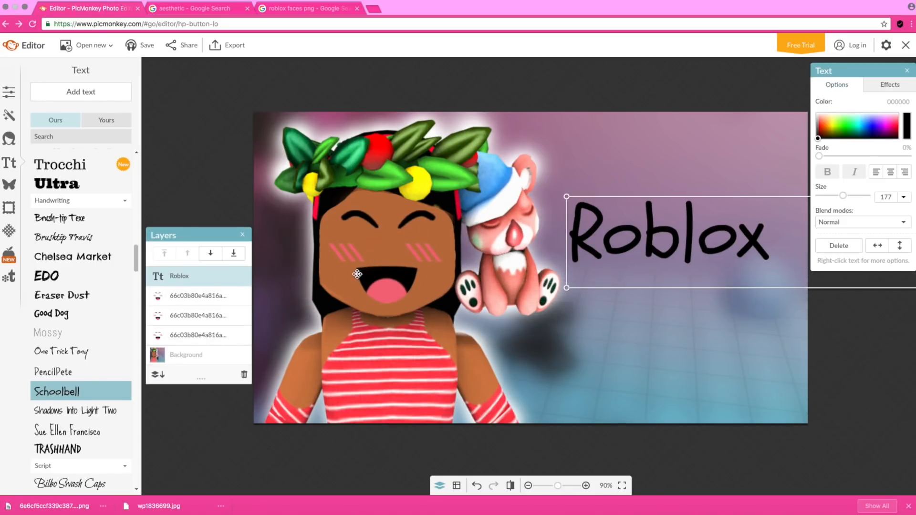
Step: Change the Roblox text's font to Molle and shift the text slightly towards the bear
{"action": "left_click", "coordinate": [66, 279]}
{"action": "left_click_drag", "start_coordinate": [650, 257], "coordinate": [647, 256]}
{"action": "left_click_drag", "start_coordinate": [647, 257], "coordinate": [629, 257]}
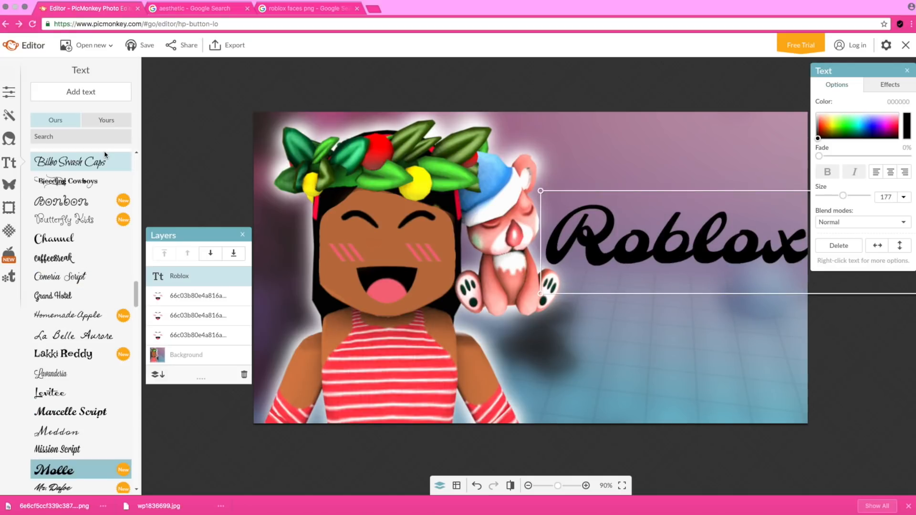
Step: Change the Roblox text to the installed Adorable font and move it up and towards the character, overlapping the bear
{"action": "left_click", "coordinate": [108, 121]}
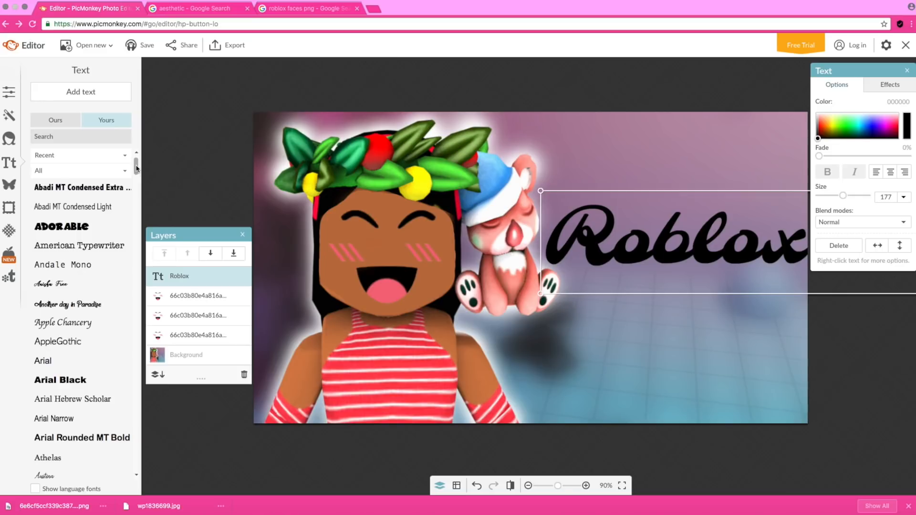
{"action": "mouse_move", "coordinate": [137, 167]}
{"action": "left_mouse_down"}
{"action": "mouse_move", "coordinate": [136, 211]}
{"action": "mouse_move", "coordinate": [137, 158]}
{"action": "left_mouse_up"}
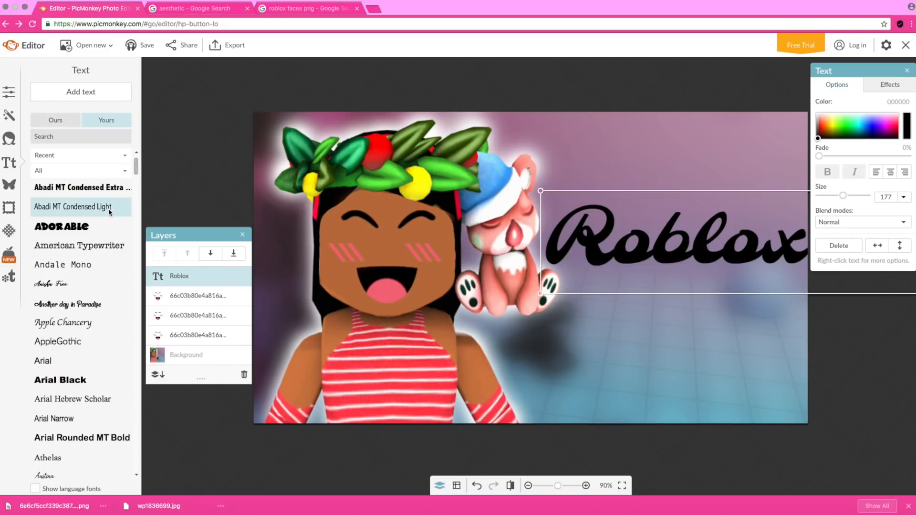
{"action": "left_click", "coordinate": [97, 225]}
{"action": "left_click_drag", "start_coordinate": [724, 242], "coordinate": [578, 205]}
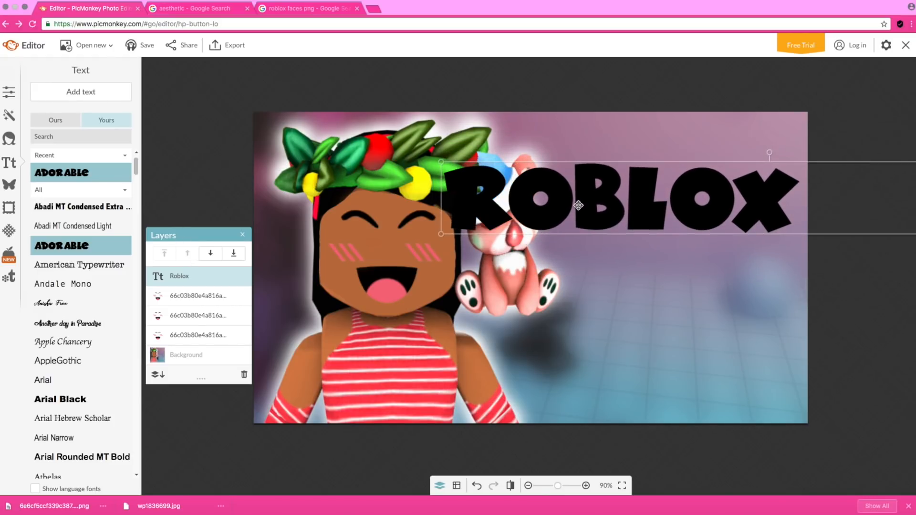
Step: Search the installed fonts for "car" and apply the Cartoonist font to the Roblox text
{"action": "scroll", "coordinate": [136, 177], "scroll_direction": "down", "scroll_amount": 10}
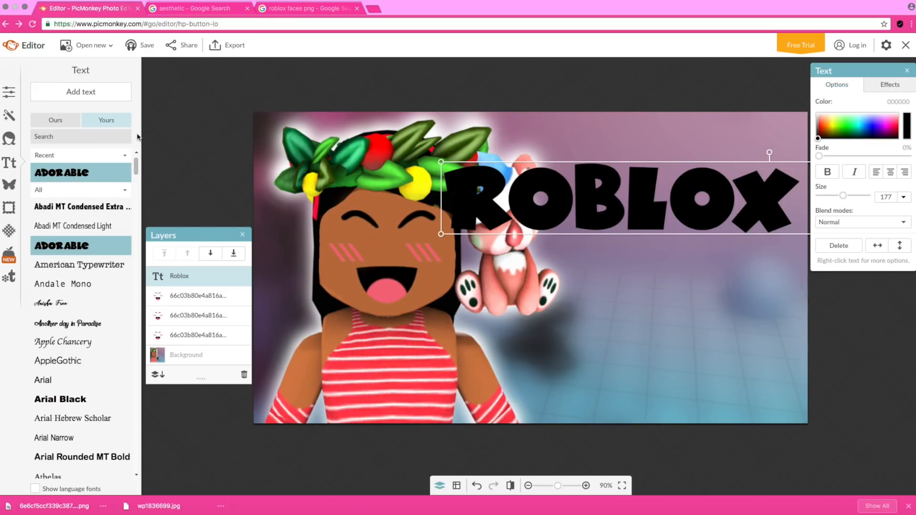
{"action": "left_click", "coordinate": [84, 137]}
{"action": "type", "text": "car"}
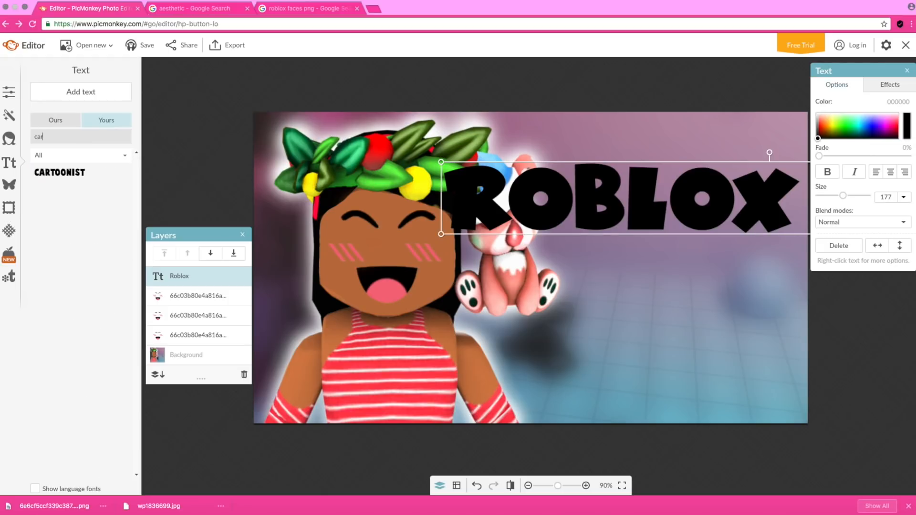
{"action": "left_click", "coordinate": [70, 178]}
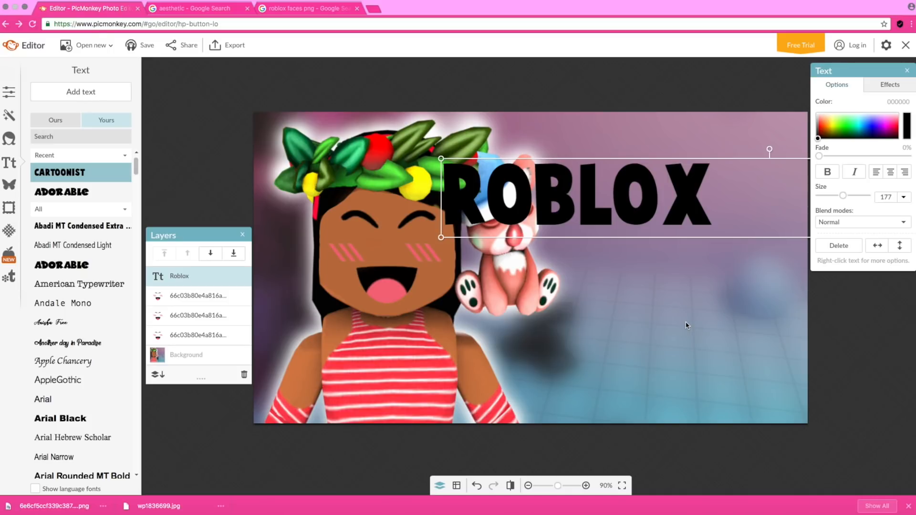
Step: Clear all the lettering from the Roblox text box
{"action": "left_click", "coordinate": [719, 215]}
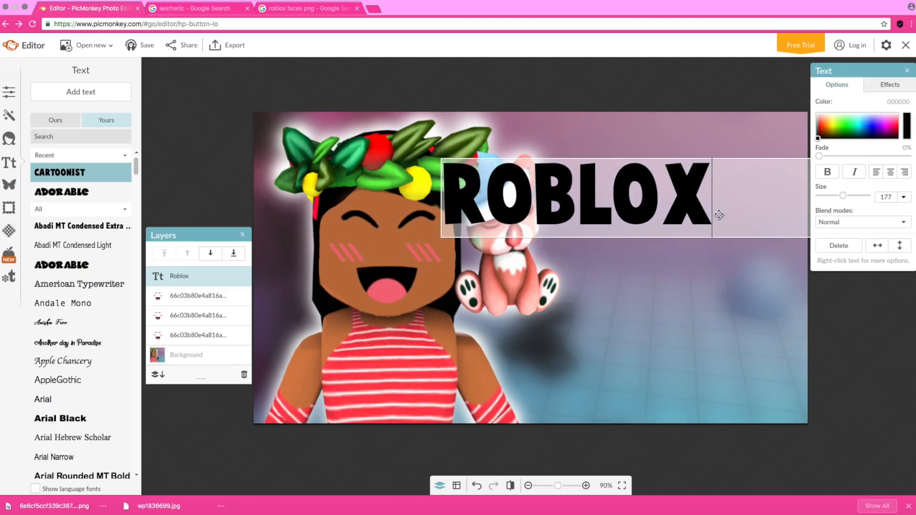
{"action": "key", "text": "BackSpace"}
{"action": "key", "text": "BackSpace"}
{"action": "key", "text": "BackSpace"}
{"action": "key", "text": "BackSpace"}
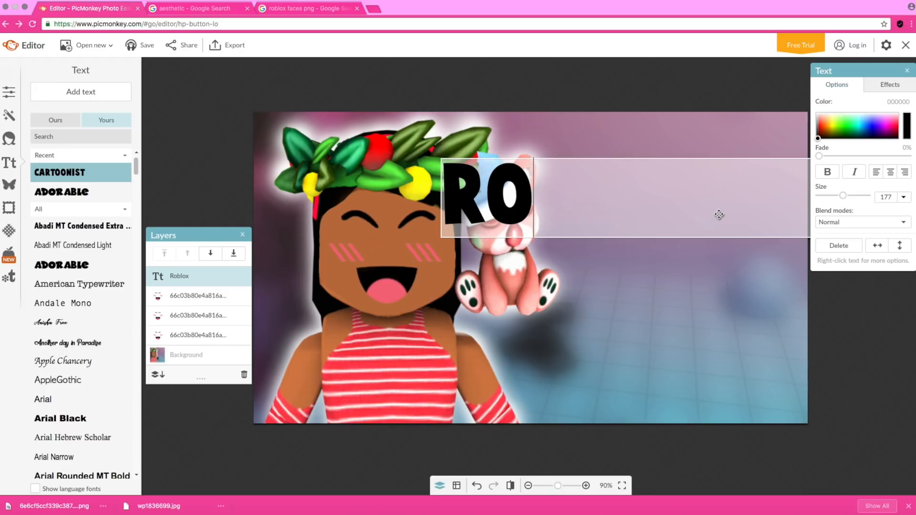
{"action": "key", "text": "BackSpace"}
{"action": "key", "text": "BackSpace"}
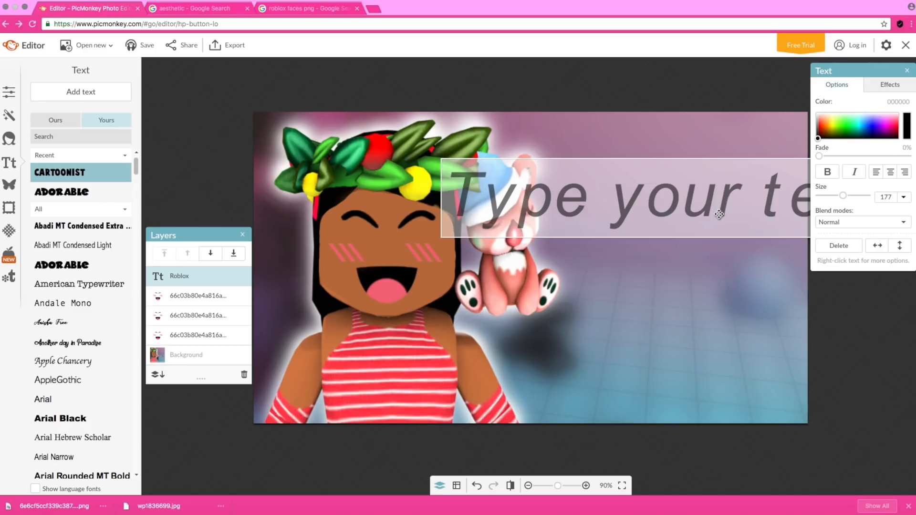
Step: Search the installed fonts for "roblox", apply the Roblox 2017 font, and enter ROBLOX in the emptied text box
{"action": "left_click", "coordinate": [46, 139]}
{"action": "type", "text": "roblox"}
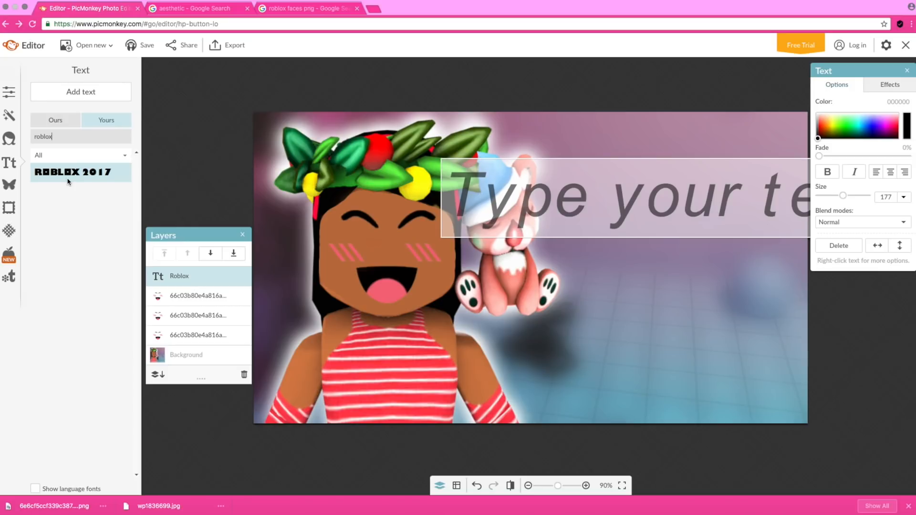
{"action": "left_click", "coordinate": [81, 172]}
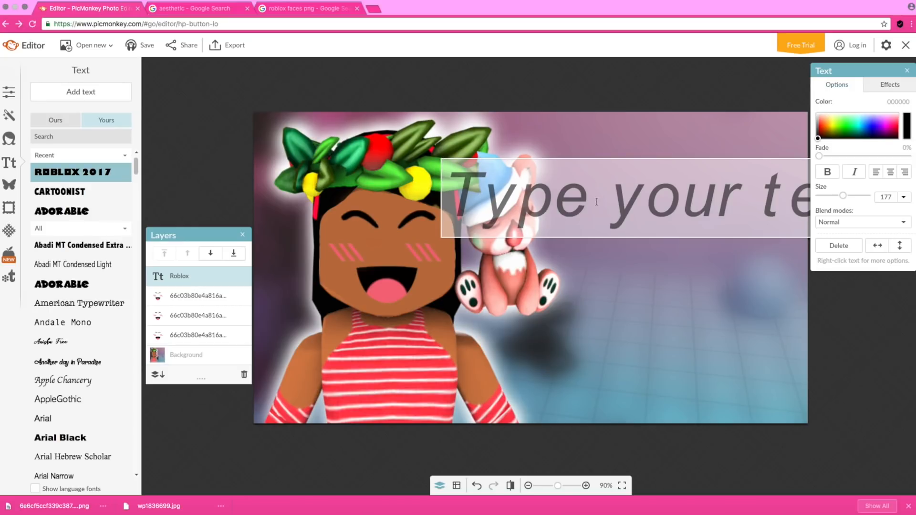
{"action": "type", "text": "ROBLOX"}
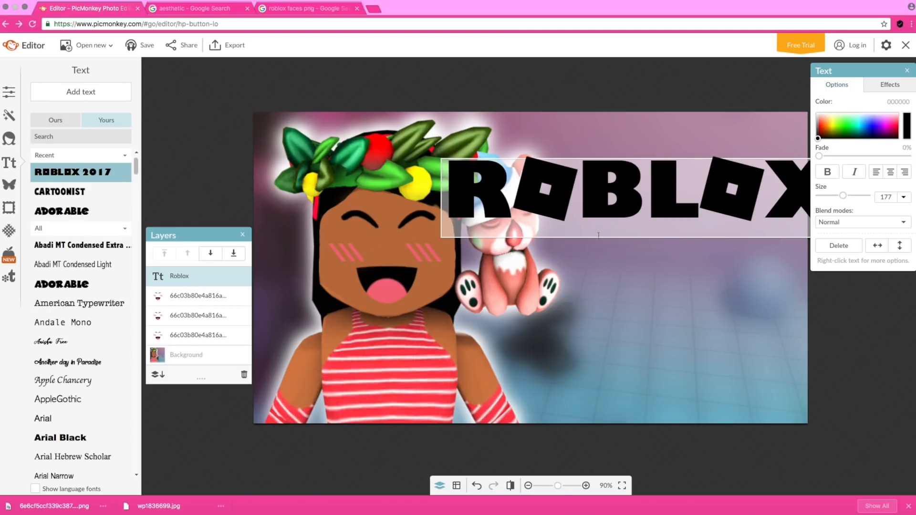
Step: Move the ROBLOX text down across the character's chin and colour it red (f52300)
{"action": "left_click", "coordinate": [609, 309]}
{"action": "left_click_drag", "start_coordinate": [600, 222], "coordinate": [520, 335]}
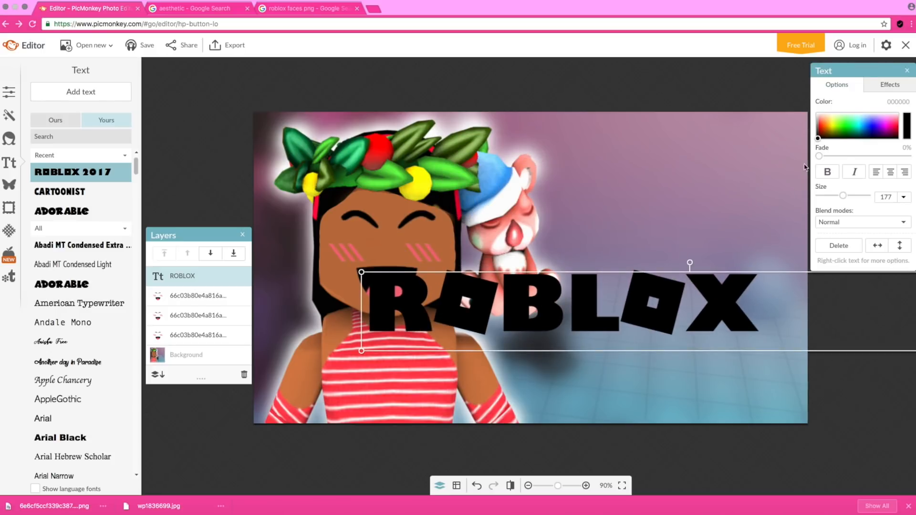
{"action": "left_click_drag", "start_coordinate": [822, 133], "coordinate": [822, 129]}
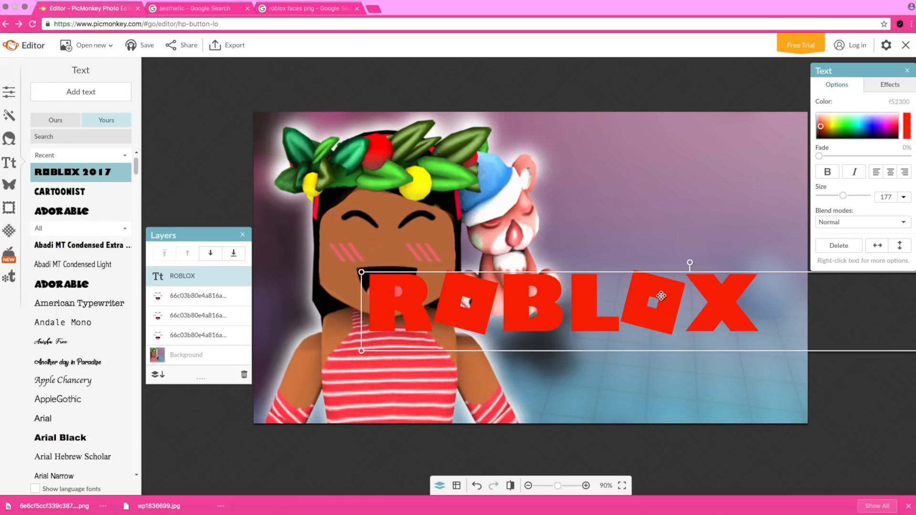
Step: Apply the Drop Shadow style to the ROBLOX text
{"action": "left_click", "coordinate": [882, 86]}
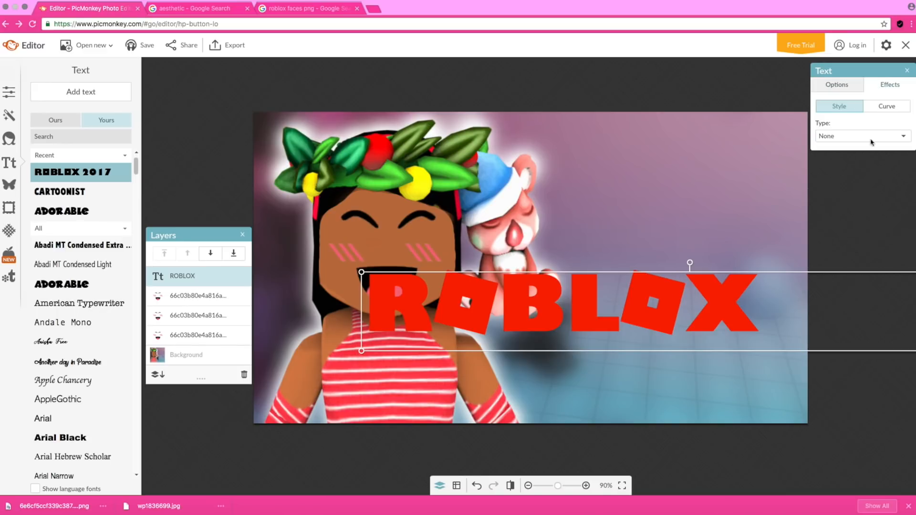
{"action": "left_click", "coordinate": [838, 138]}
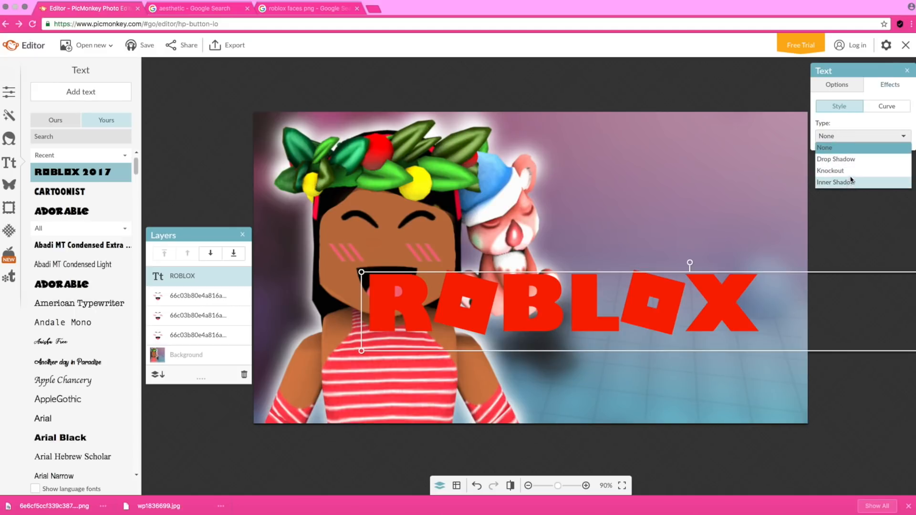
{"action": "left_click", "coordinate": [837, 159]}
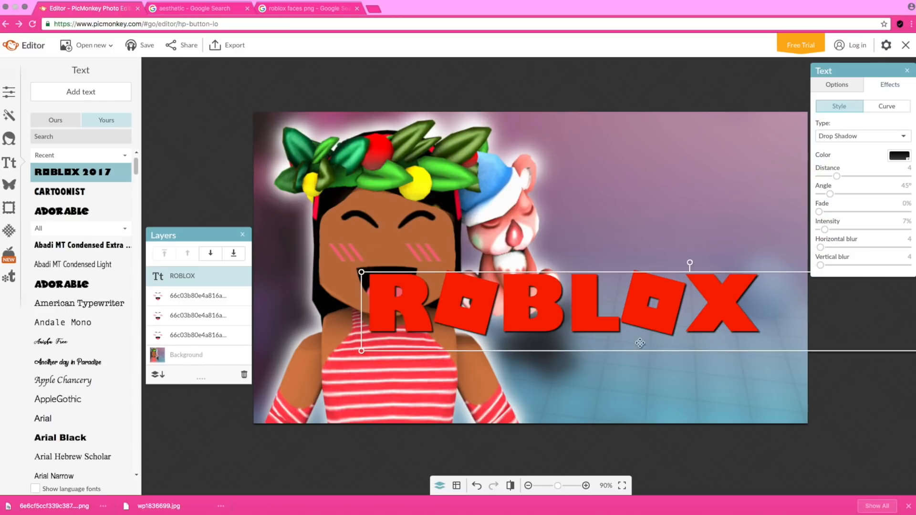
Step: Try the Knockout and Inner Shadow styles on the ROBLOX text, shift it up, and return it to Drop Shadow
{"action": "left_click", "coordinate": [878, 139]}
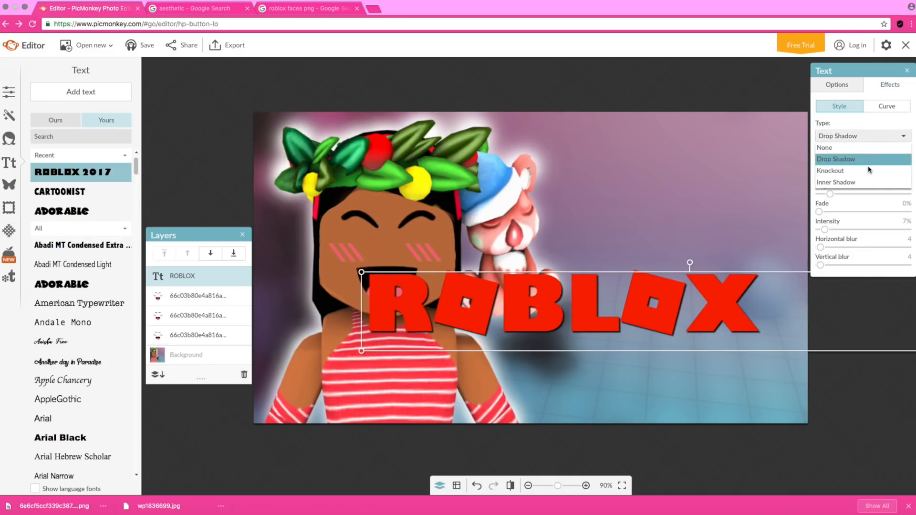
{"action": "left_click", "coordinate": [868, 170]}
{"action": "left_click_drag", "start_coordinate": [583, 334], "coordinate": [600, 280]}
{"action": "left_click", "coordinate": [857, 138]}
{"action": "left_click", "coordinate": [868, 184]}
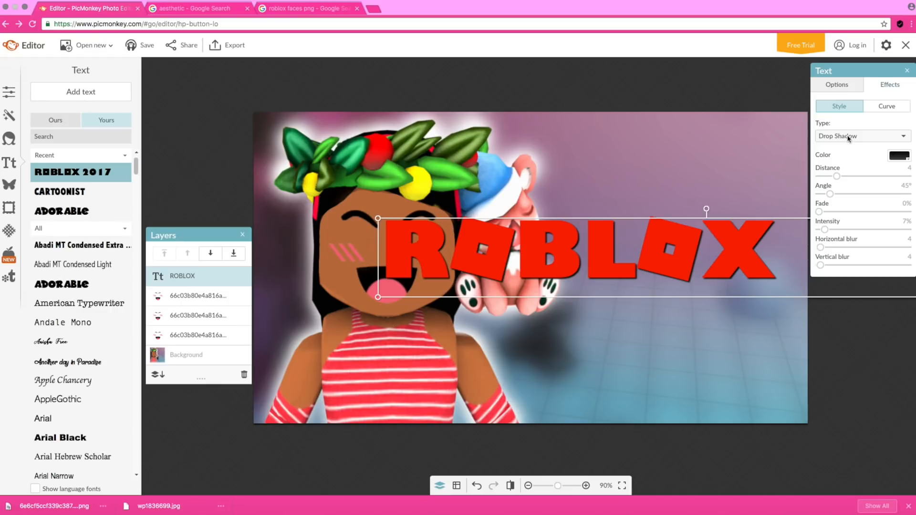
Step: Make the ROBLOX text's drop shadow white with distance 0 and intensity 100%, and move the text down over the bear's feet
{"action": "left_click", "coordinate": [900, 156]}
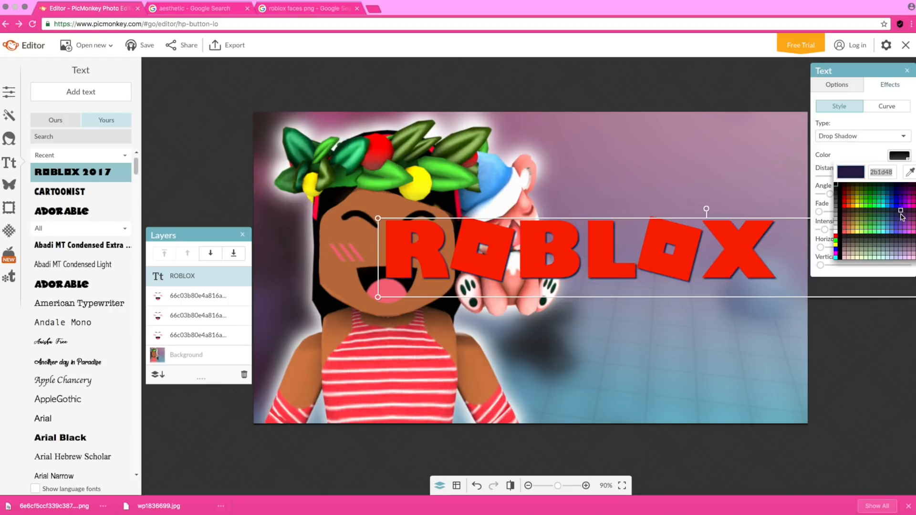
{"action": "left_click", "coordinate": [836, 236]}
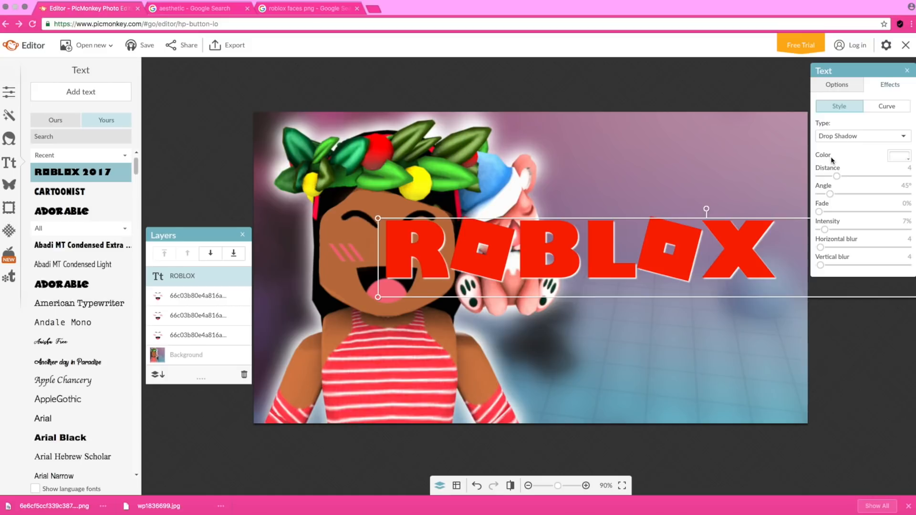
{"action": "left_click_drag", "start_coordinate": [665, 246], "coordinate": [689, 300]}
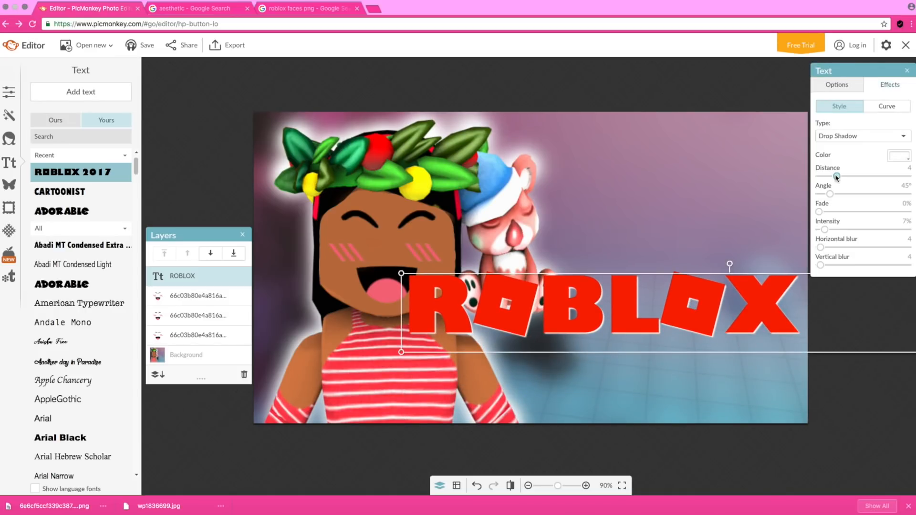
{"action": "left_click_drag", "start_coordinate": [837, 177], "coordinate": [818, 178]}
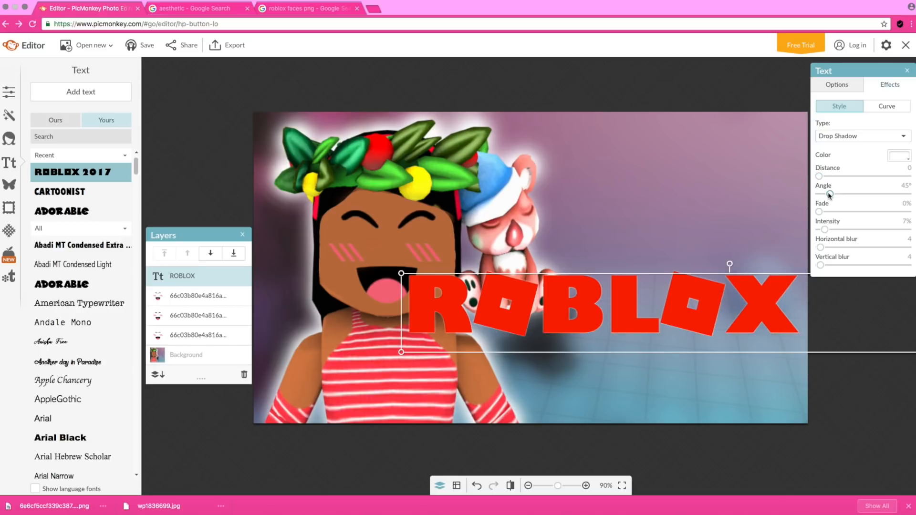
{"action": "left_click_drag", "start_coordinate": [820, 214], "coordinate": [754, 230]}
{"action": "left_click_drag", "start_coordinate": [826, 230], "coordinate": [908, 231]}
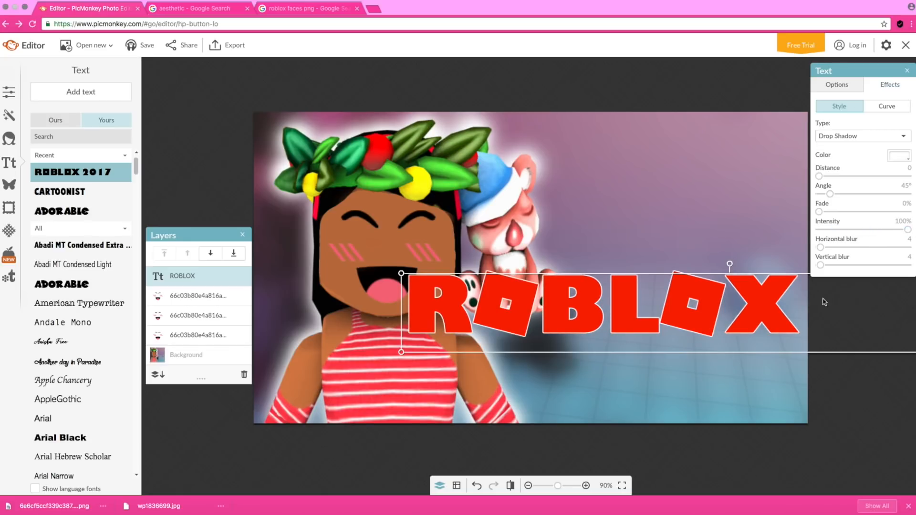
Step: Set the drop shadow's horizontal blur to 14 and vertical blur to 12, and move the ROBLOX text to the image's lower edge
{"action": "left_click_drag", "start_coordinate": [607, 325], "coordinate": [589, 341]}
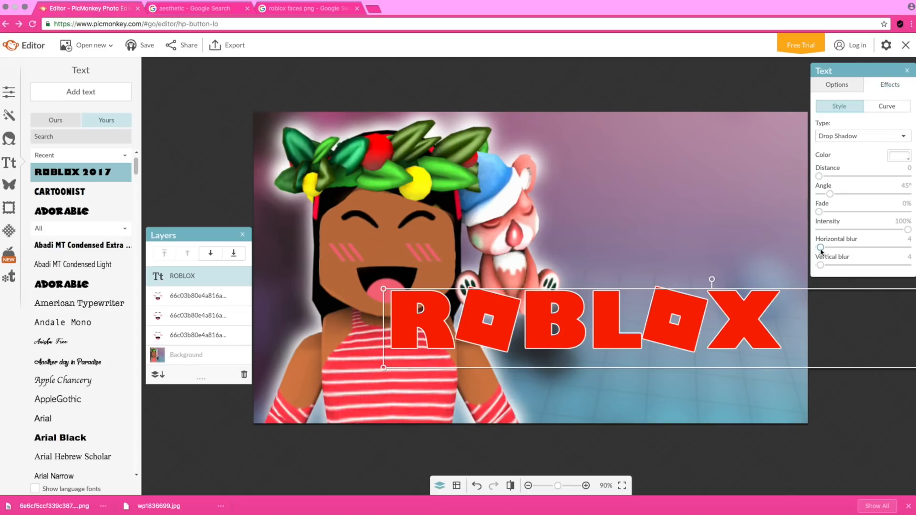
{"action": "mouse_move", "coordinate": [821, 248]}
{"action": "left_mouse_down"}
{"action": "mouse_move", "coordinate": [841, 247]}
{"action": "mouse_move", "coordinate": [824, 248]}
{"action": "mouse_move", "coordinate": [825, 266]}
{"action": "left_mouse_up"}
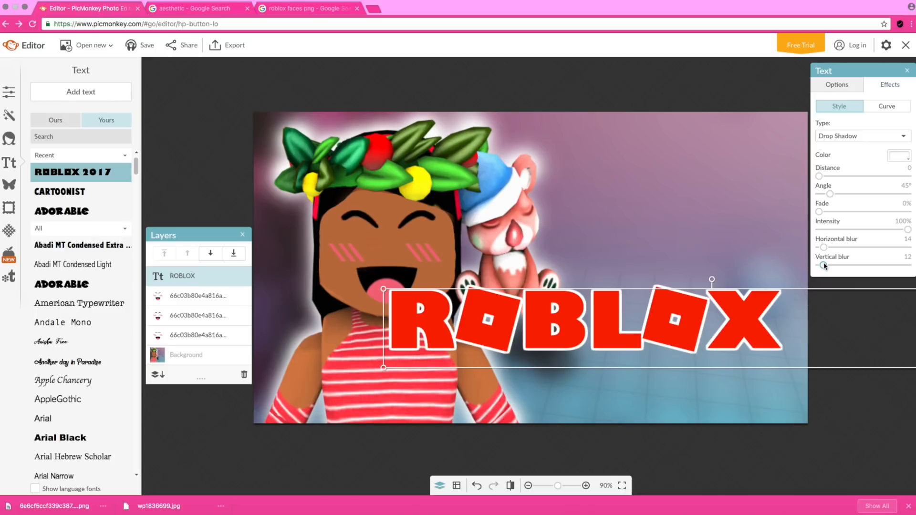
{"action": "left_click_drag", "start_coordinate": [664, 324], "coordinate": [683, 385]}
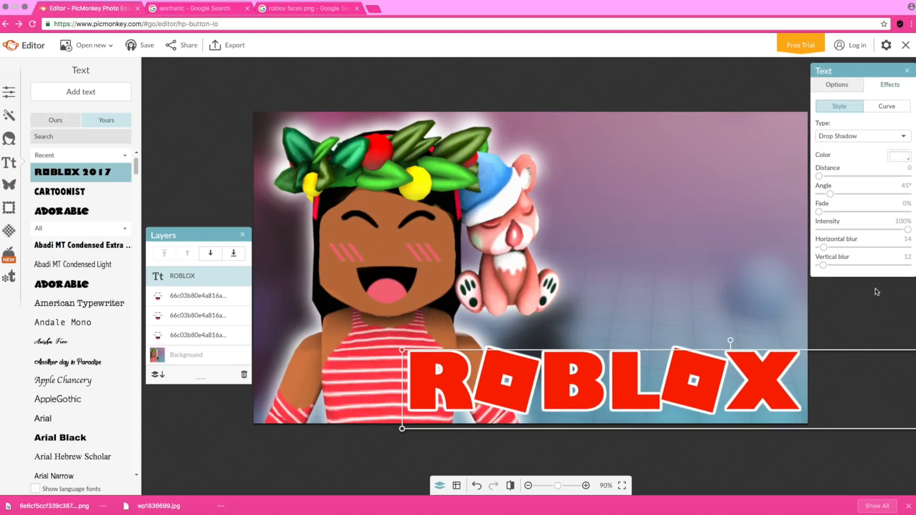
Step: Try pink on the ROBLOX text, and recolour it with a muted purple sampled from the background
{"action": "left_click", "coordinate": [838, 84]}
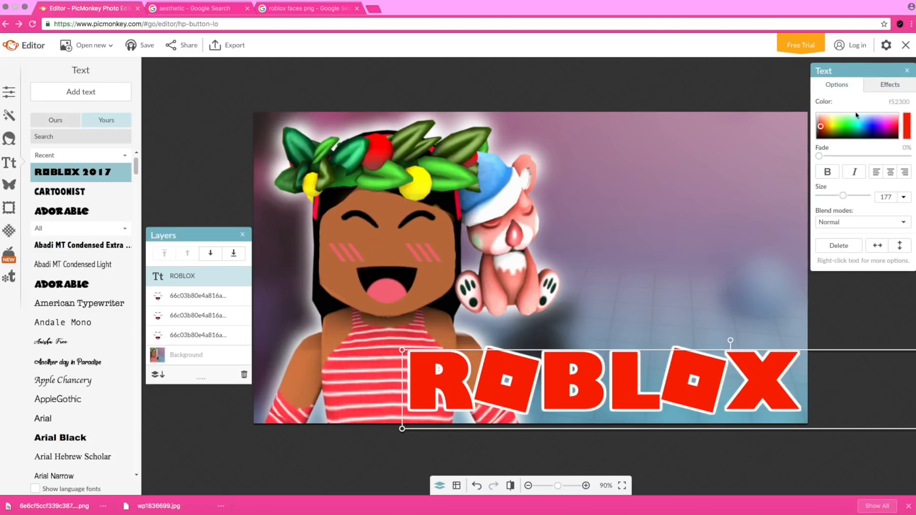
{"action": "left_click_drag", "start_coordinate": [866, 132], "coordinate": [892, 124]}
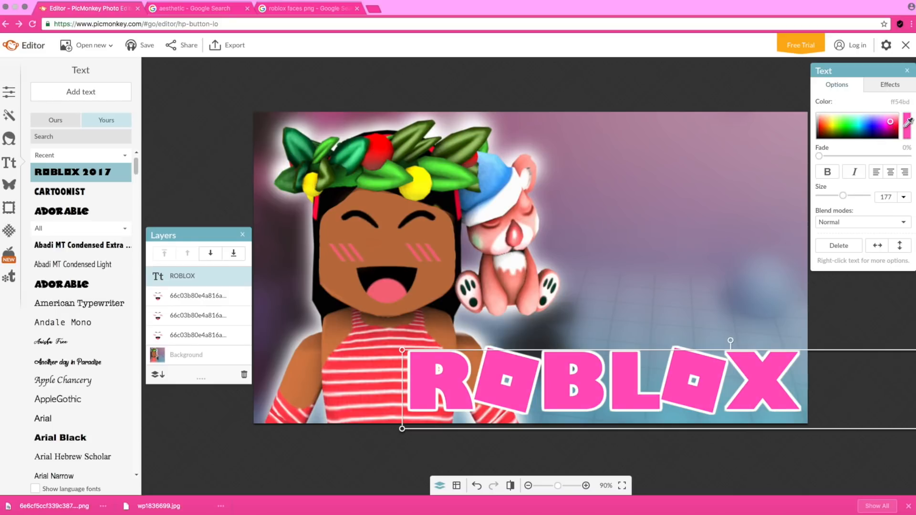
{"action": "left_click", "coordinate": [729, 259]}
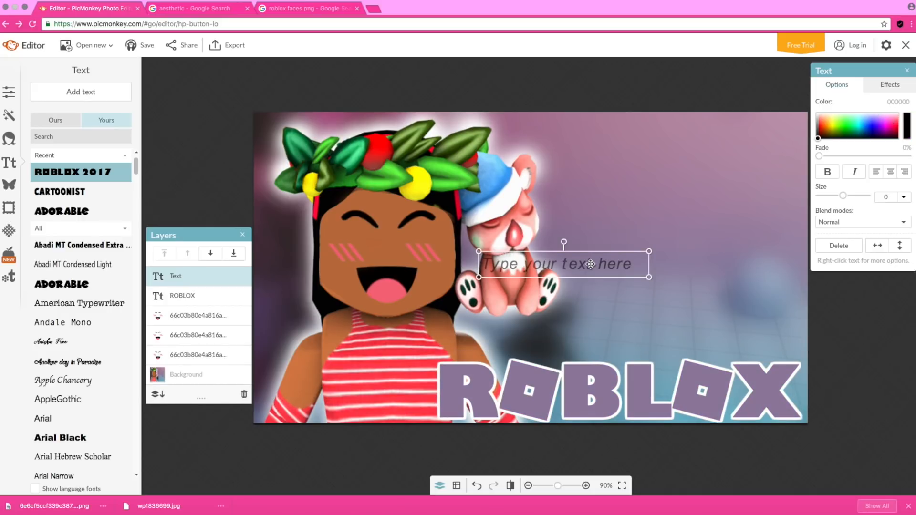
{"action": "left_click", "coordinate": [79, 96]}
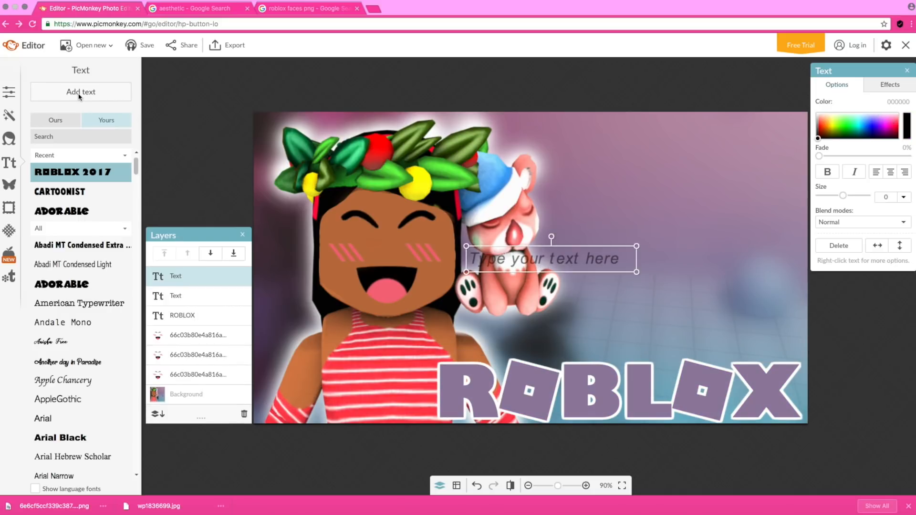
{"action": "left_click", "coordinate": [80, 96]}
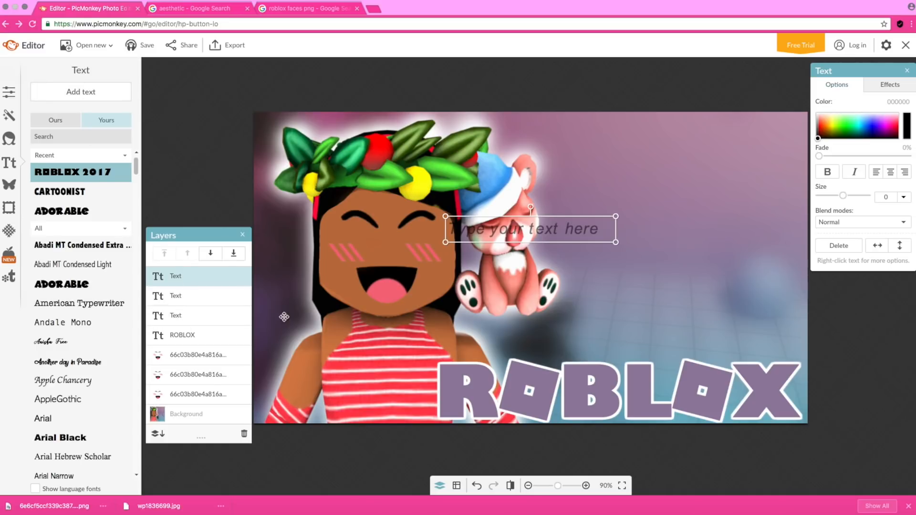
{"action": "left_click", "coordinate": [857, 245]}
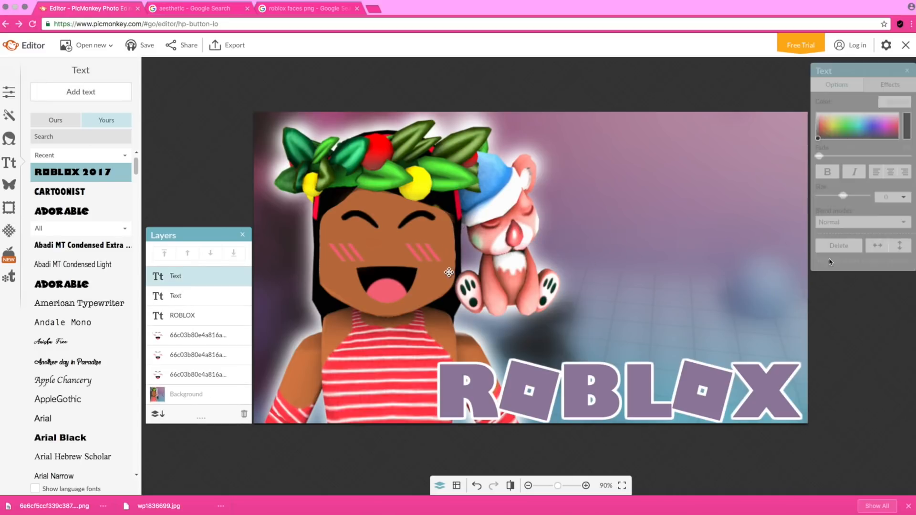
{"action": "left_click", "coordinate": [848, 249]}
Step: Enter a name in the new placeholder text box over the bear
{"action": "left_click", "coordinate": [210, 277]}
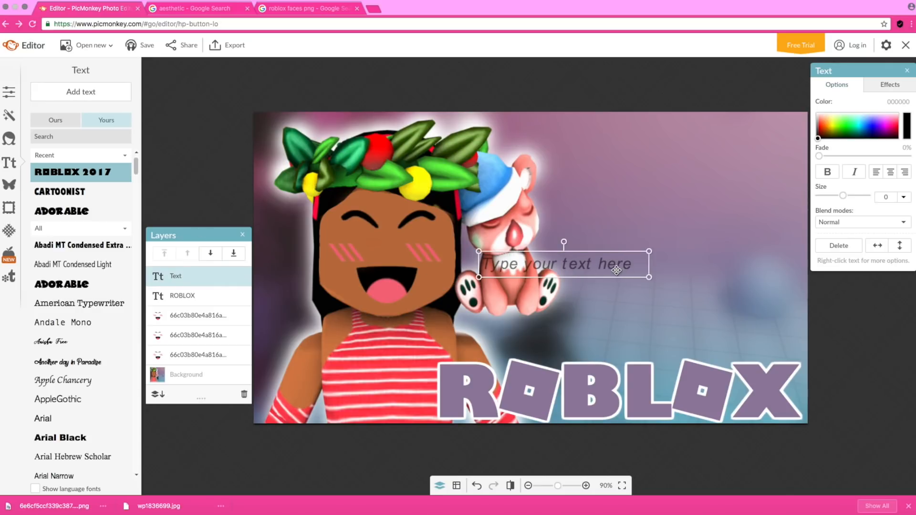
{"action": "left_click", "coordinate": [512, 267]}
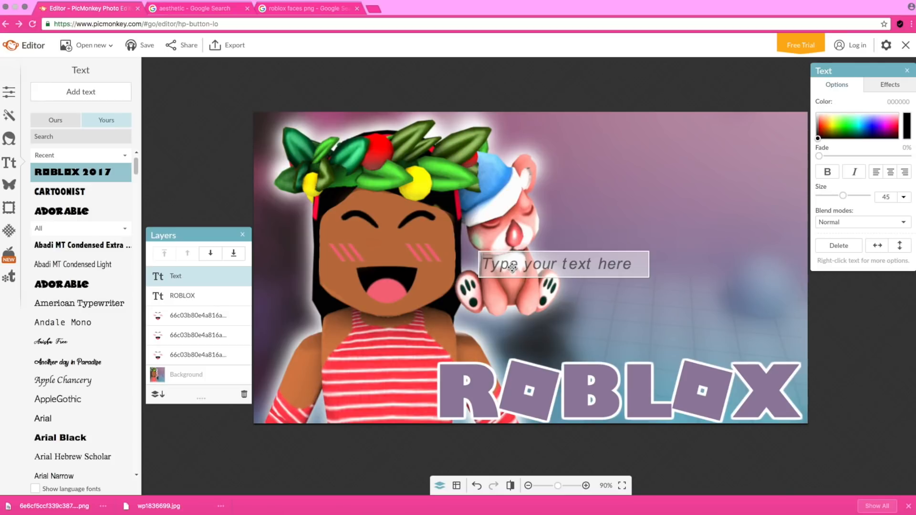
{"action": "type", "text": "SAMII"}
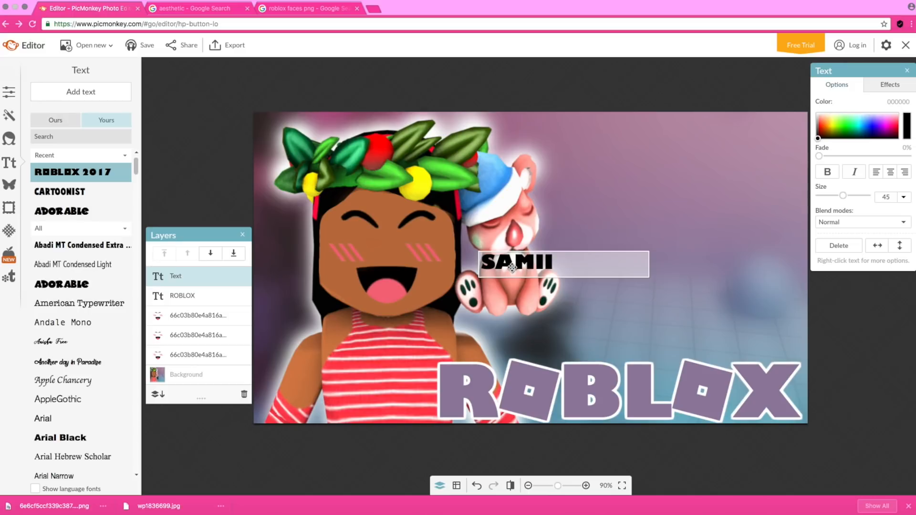
{"action": "left_click", "coordinate": [573, 303]}
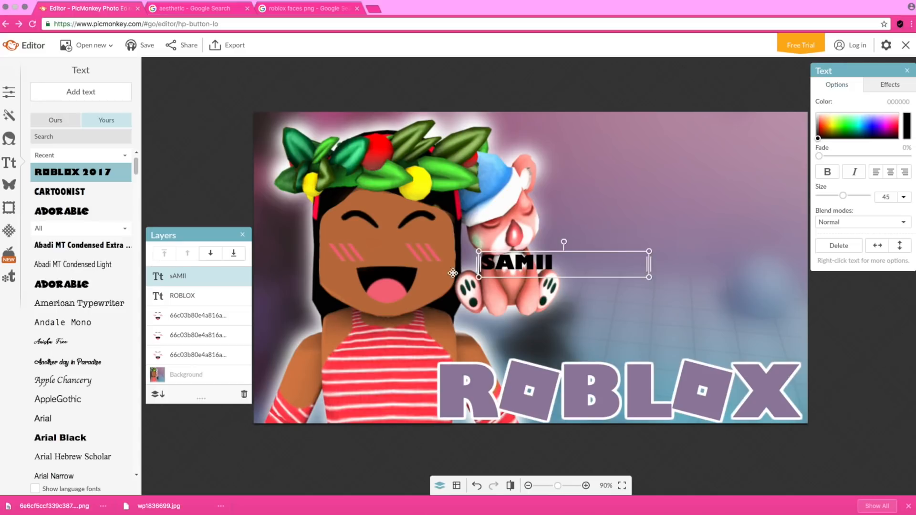
Step: Turn the new text into a white HOW title in Cartoonist at size 188, placed on the upper background beside the bear
{"action": "left_click_drag", "start_coordinate": [478, 277], "coordinate": [691, 171]}
{"action": "left_click_drag", "start_coordinate": [886, 140], "coordinate": [838, 123]}
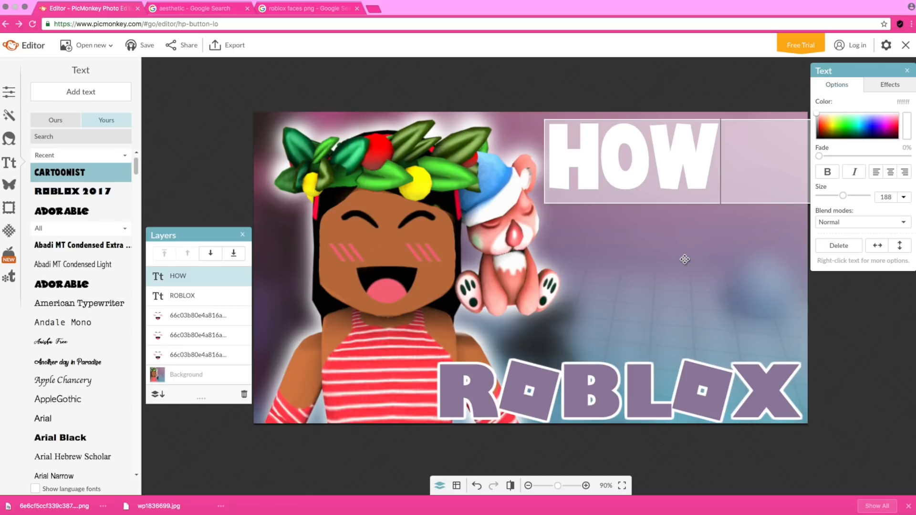
{"action": "left_click", "coordinate": [685, 259]}
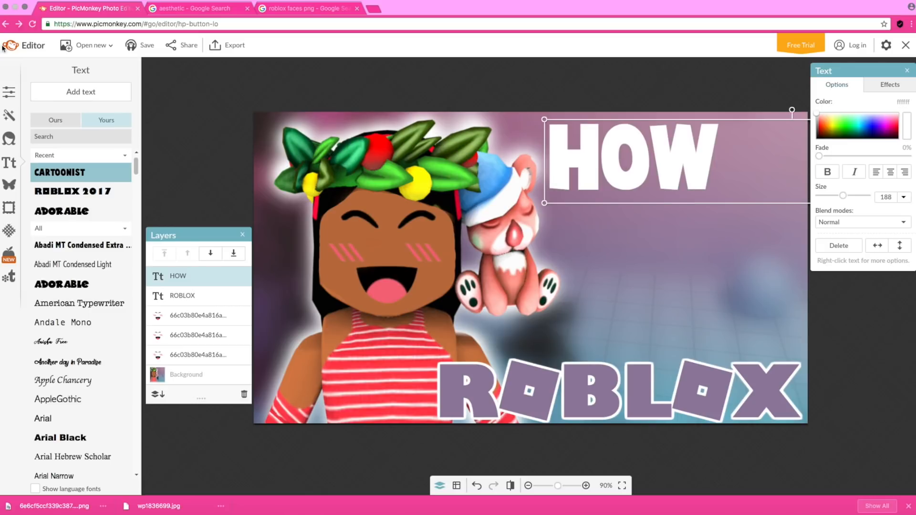
{"action": "left_click", "coordinate": [104, 92]}
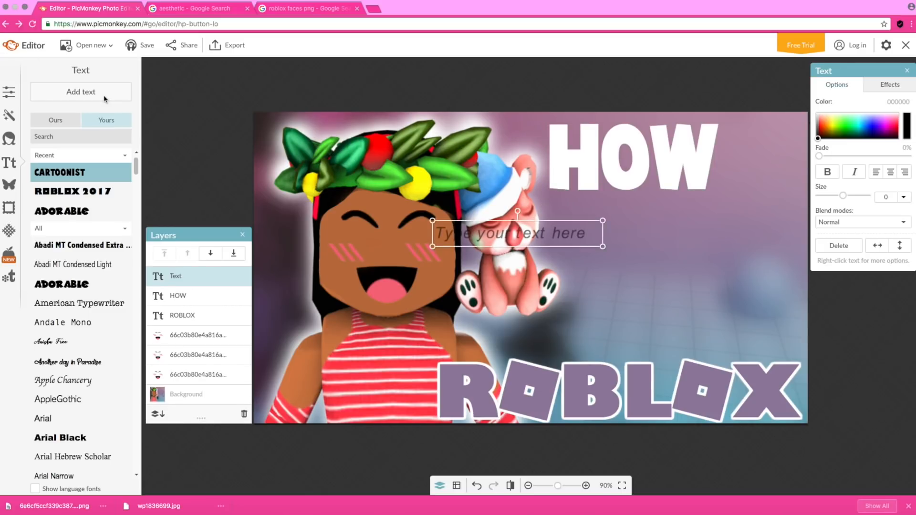
{"action": "left_click", "coordinate": [474, 234]}
{"action": "type", "text": "FDFFRWF"}
{"action": "key", "text": "Escape"}
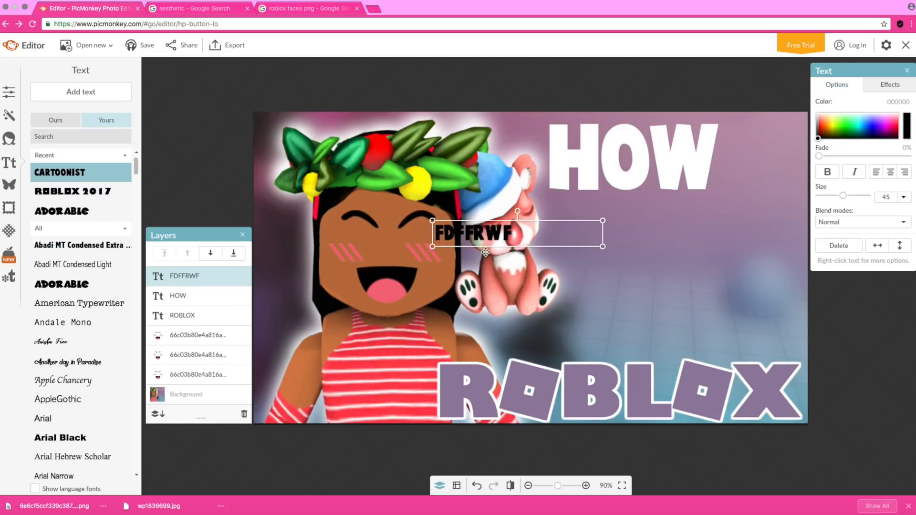
{"action": "key", "text": "Delete"}
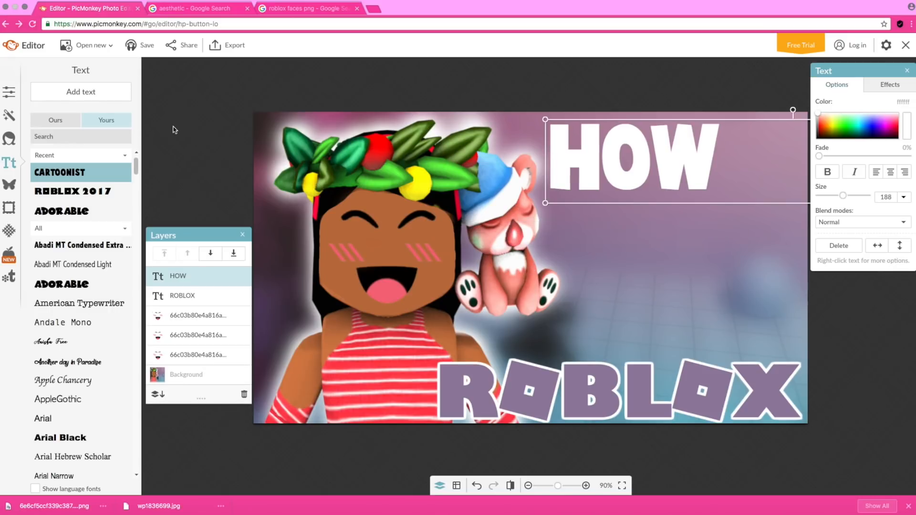